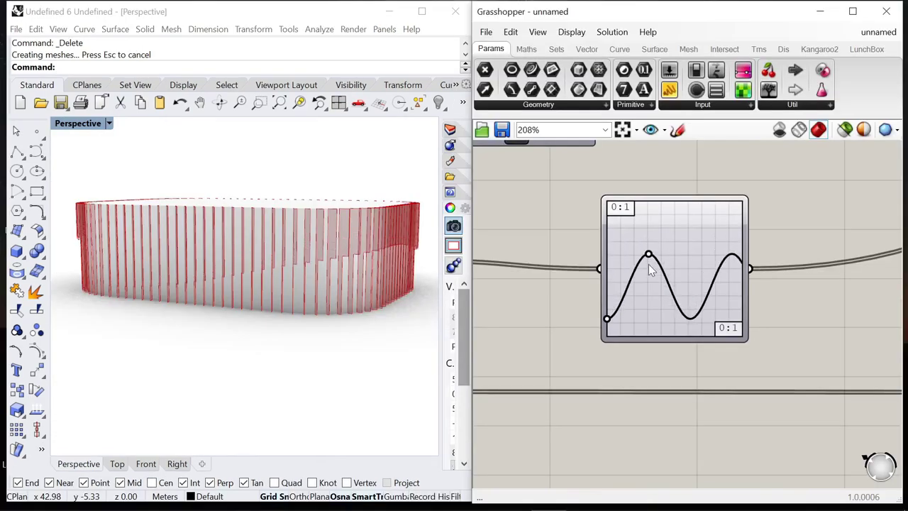
pyautogui.moveTo(241, 283); pyautogui.dragTo(259, 309, button='right')
pyautogui.moveTo(613, 231); pyautogui.dragTo(632, 226)
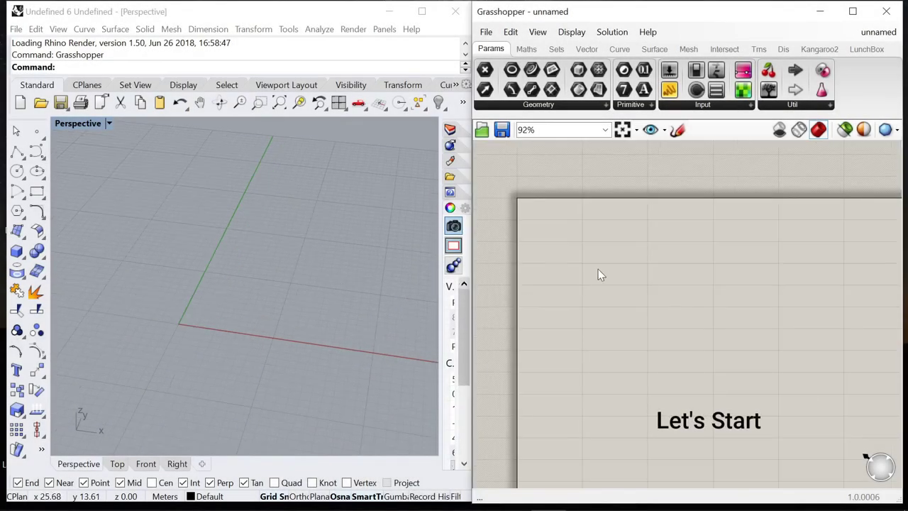
# - Add a Rectangle component with plane, size and radius inputs to the empty canvas
pyautogui.doubleClick(704, 351)
pyautogui.write('rec')
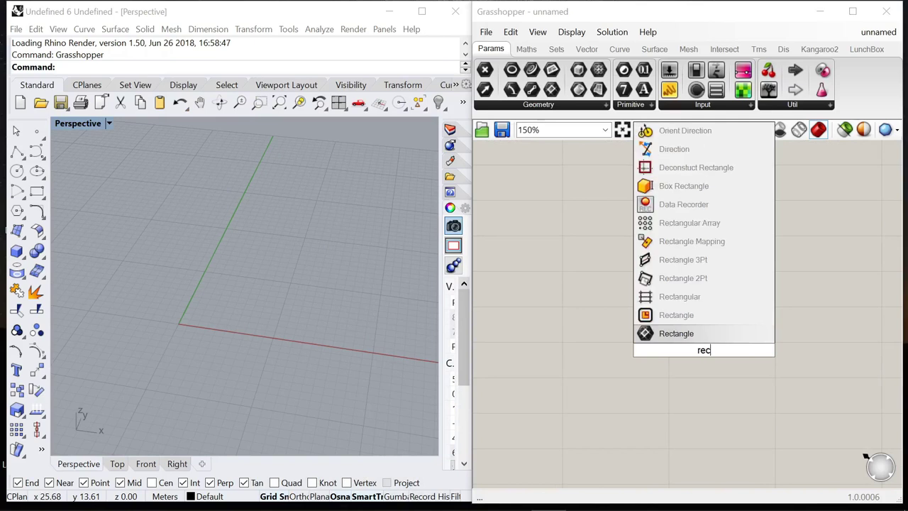
pyautogui.write('tang')
pyautogui.click(676, 333)
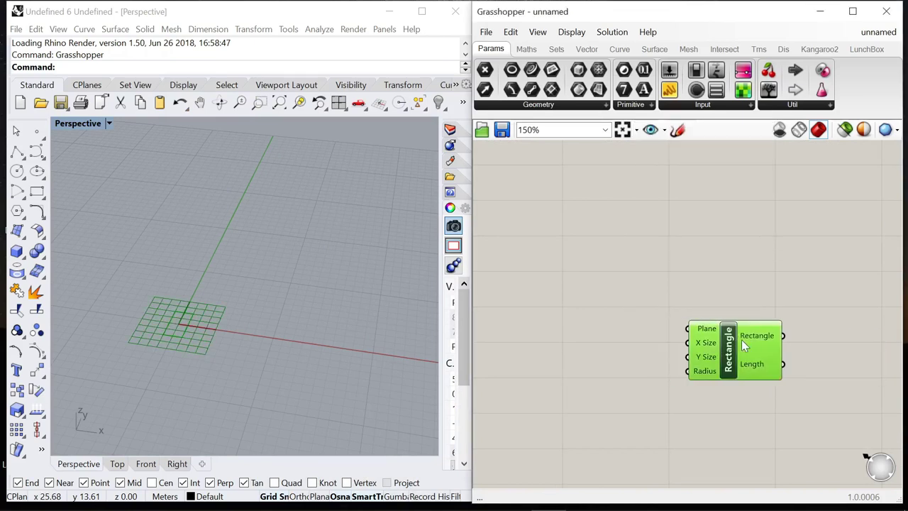
# - Create two number sliders ranging from 0 to 40 and connect them to the Rectangle's X Size and Y Size
pyautogui.doubleClick(591, 351)
pyautogui.write('0<4')
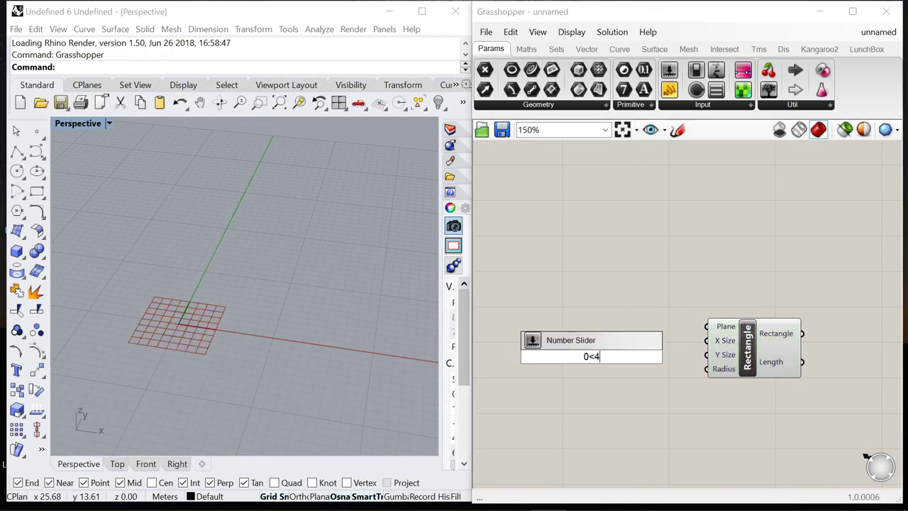
pyautogui.write('0')
pyautogui.press('Return')
pyautogui.scroll(2, 593, 356)
pyautogui.moveTo(520, 361)
pyautogui.mouseDown()
pyautogui.moveTo(536, 347)
pyautogui.moveTo(527, 340)
pyautogui.moveTo(522, 365)
pyautogui.moveTo(528, 359)
pyautogui.mouseUp()
pyautogui.moveTo(733, 360); pyautogui.dragTo(741, 355)
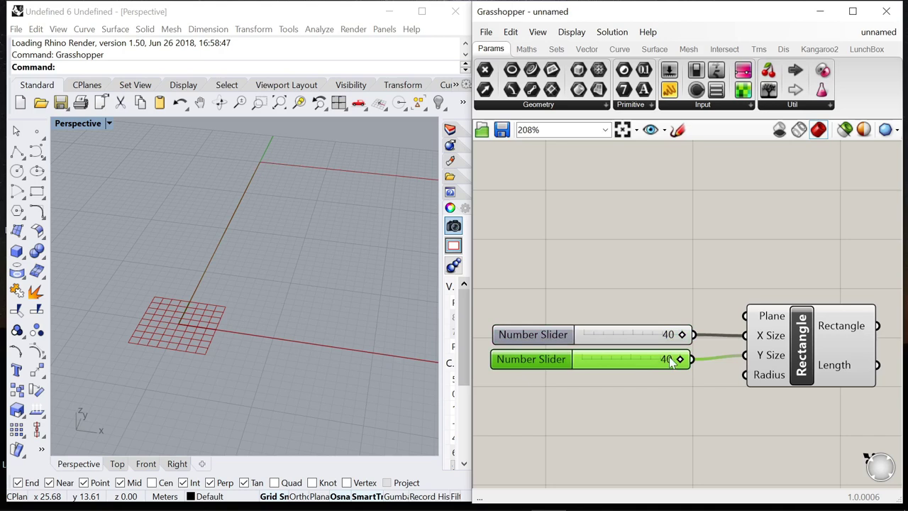
# - Set the rectangle's X size to 35 and its Y size to 25
pyautogui.moveTo(665, 361); pyautogui.dragTo(649, 361)
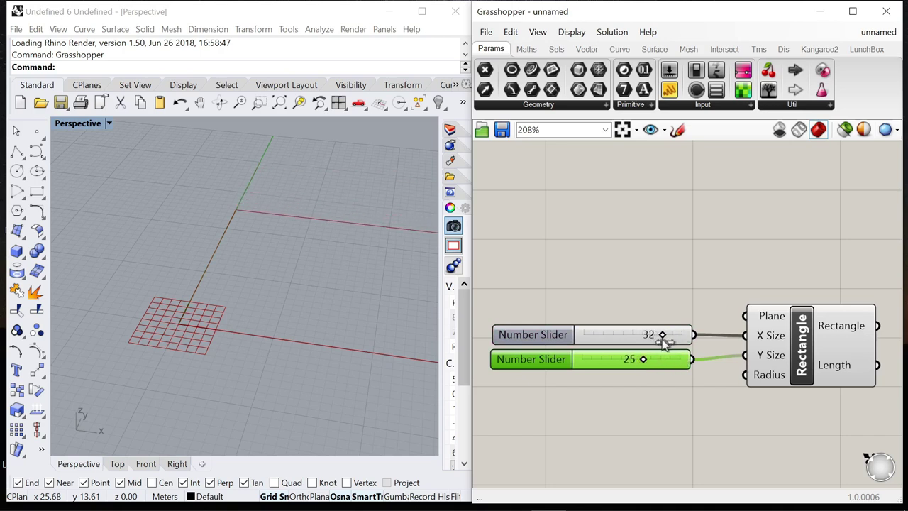
pyautogui.scroll(-3, 348, 305)
pyautogui.scroll(5, 364, 271)
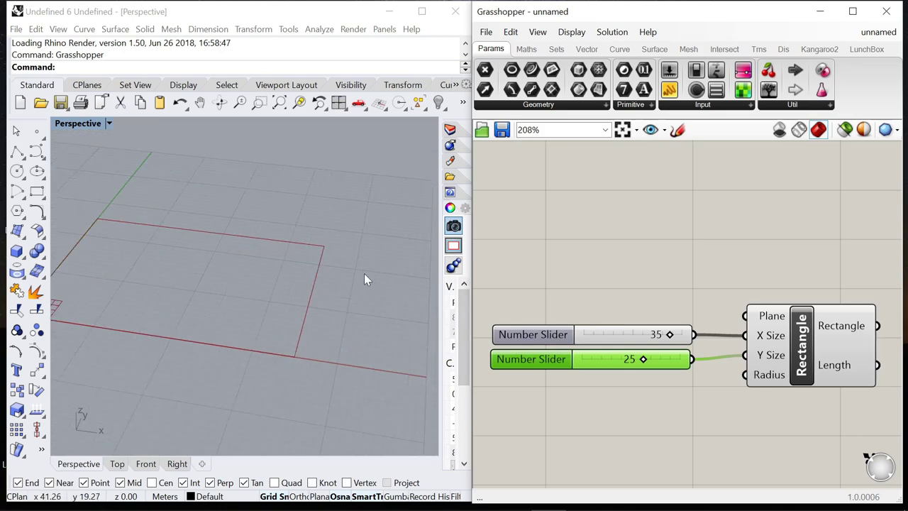
pyautogui.scroll(-2, 397, 291)
pyautogui.scroll(-2, 680, 354)
pyautogui.scroll(1, 681, 355)
# - Add a number slider from 0 to 10, connect it to the Rectangle's Radius and set it to 7
pyautogui.doubleClick(680, 355)
pyautogui.write('0')
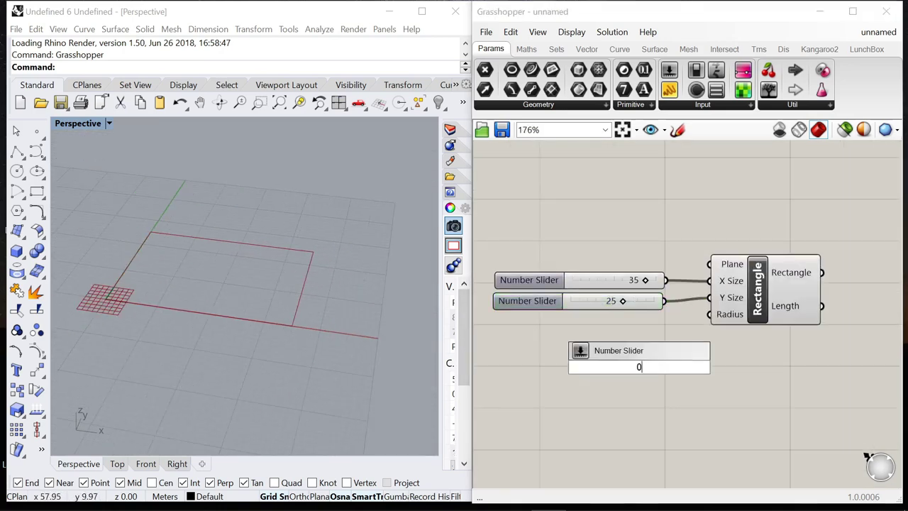
pyautogui.write('<10')
pyautogui.press('Return')
pyautogui.click(586, 366)
pyautogui.moveTo(586, 366); pyautogui.dragTo(522, 321)
pyautogui.moveTo(669, 323); pyautogui.dragTo(709, 314)
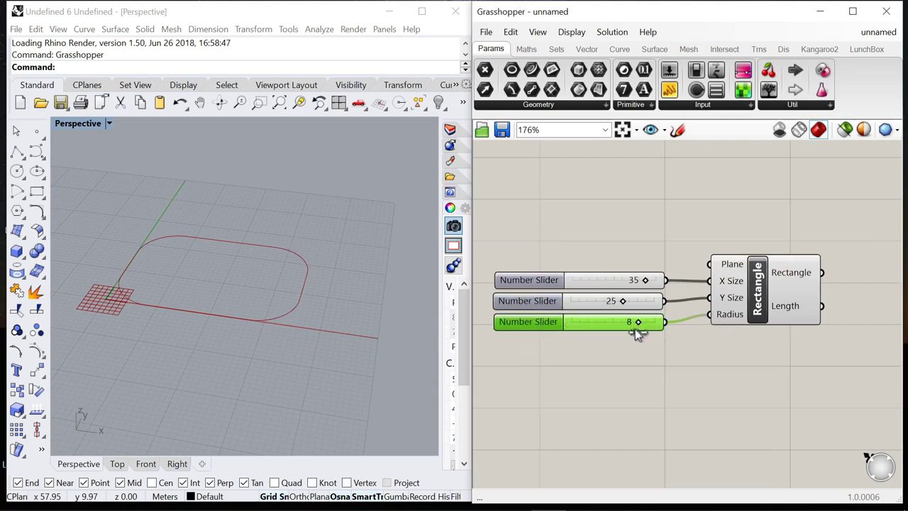
# - Add a Perp Frames component after the Rectangle component
pyautogui.scroll(-5, 642, 300)
pyautogui.click(709, 325)
pyautogui.scroll(1, 709, 325)
pyautogui.doubleClick(709, 319)
pyautogui.write('per')
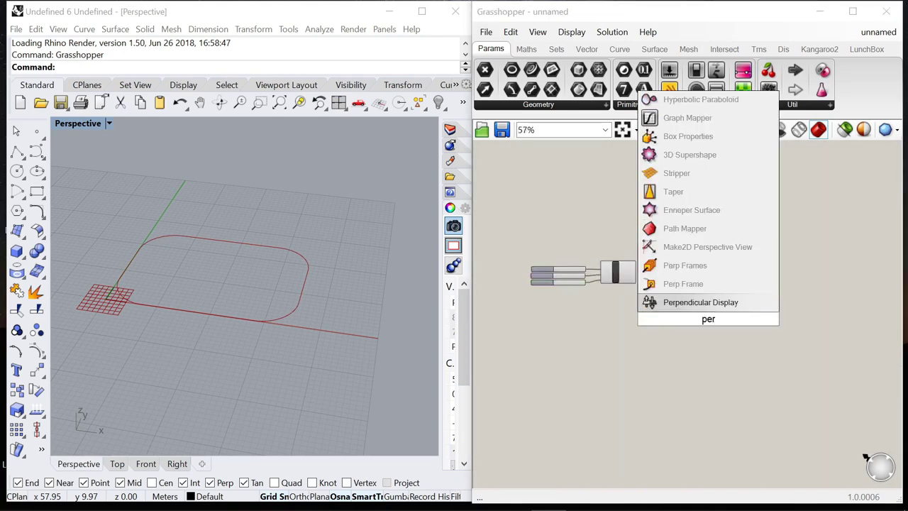
pyautogui.click(712, 270)
pyautogui.scroll(5, 708, 313)
pyautogui.moveTo(702, 328); pyautogui.dragTo(546, 223)
# - Connect the Rectangle output to the Curve input of Perp Frames
pyautogui.moveTo(583, 234); pyautogui.dragTo(642, 246)
pyautogui.doubleClick(544, 302)
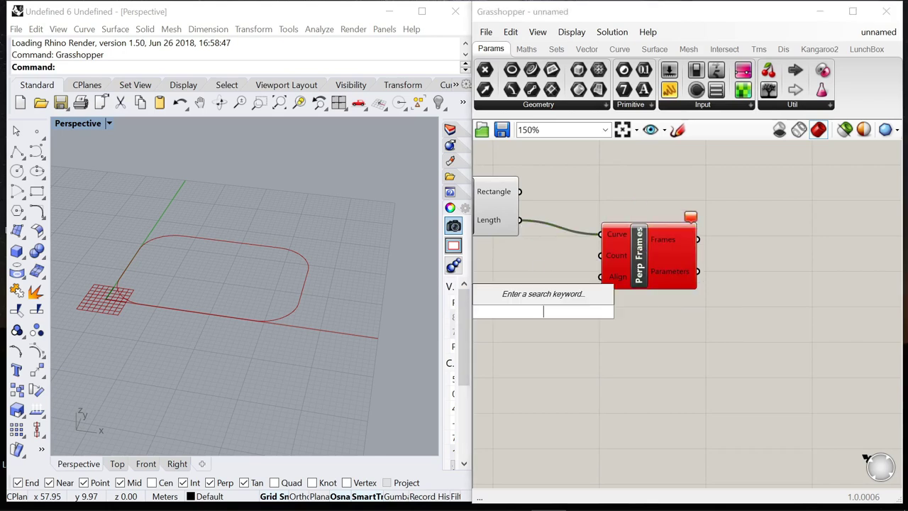
pyautogui.click(526, 206)
pyautogui.moveTo(519, 192); pyautogui.dragTo(601, 234)
pyautogui.scroll(4, 710, 259)
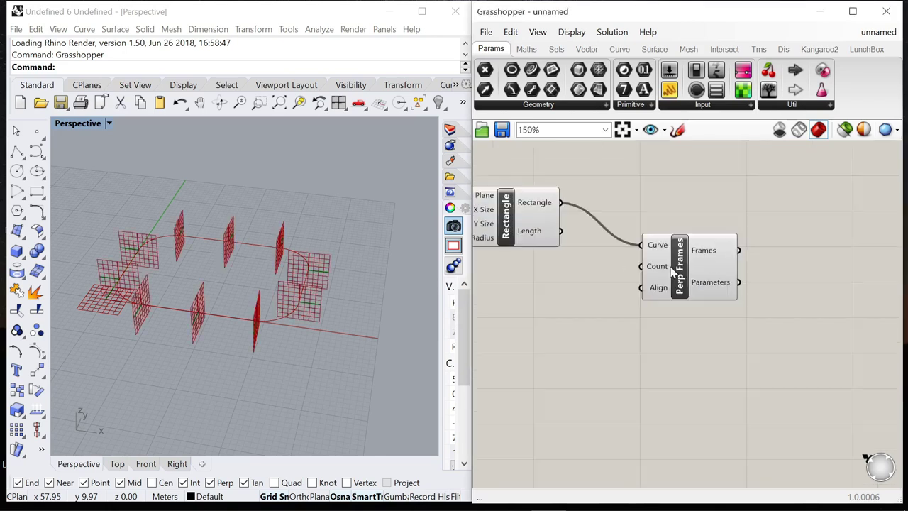
# - Add a number slider from 0 to 10, connect it to the Perp Frames Count and set it to 4
pyautogui.doubleClick(598, 293)
pyautogui.write('0<10')
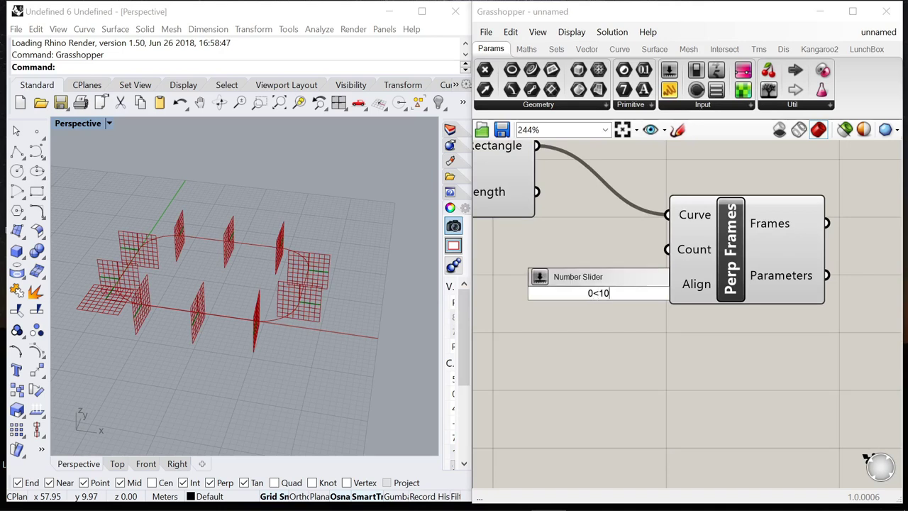
pyautogui.press('Return')
pyautogui.scroll(-4, 624, 283)
pyautogui.scroll(1, 624, 284)
pyautogui.moveTo(630, 305); pyautogui.dragTo(560, 309)
pyautogui.moveTo(693, 304); pyautogui.dragTo(731, 275)
pyautogui.moveTo(614, 307); pyautogui.dragTo(641, 307)
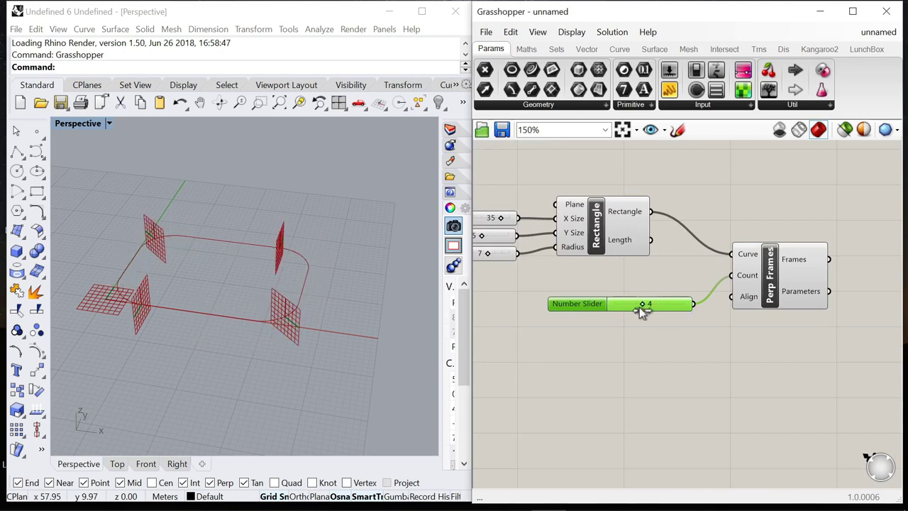
# - Raise the frame count slider's maximum to 100
pyautogui.doubleClick(564, 306)
pyautogui.click(591, 340)
pyautogui.write('1')
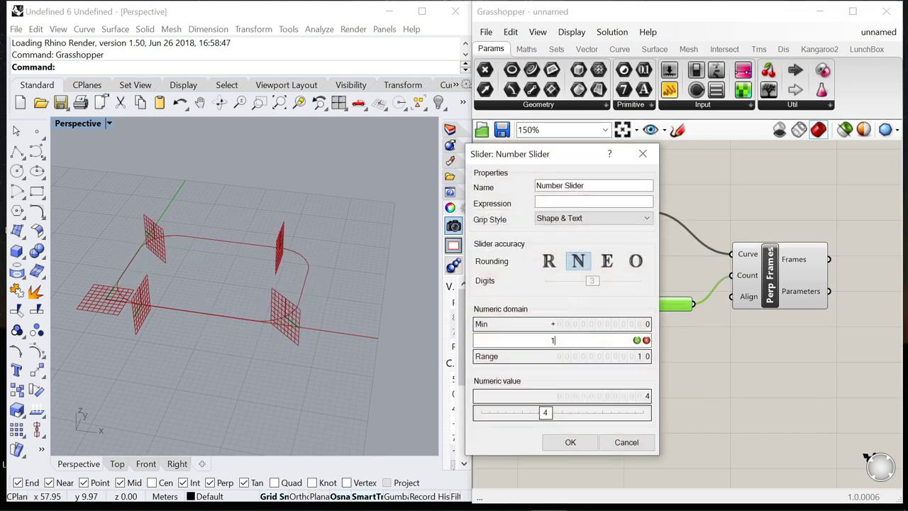
pyautogui.click(636, 340)
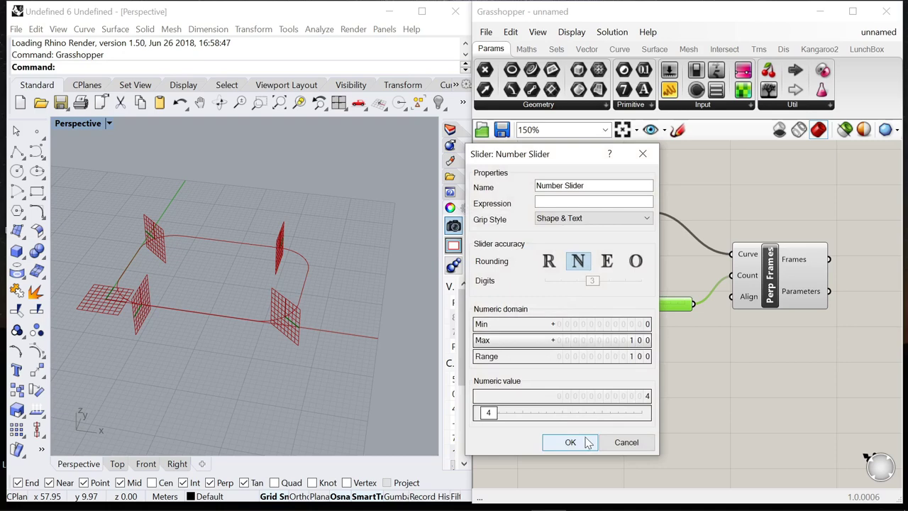
pyautogui.click(571, 442)
pyautogui.moveTo(620, 304)
pyautogui.mouseDown()
pyautogui.moveTo(678, 308)
pyautogui.moveTo(617, 310)
pyautogui.mouseUp()
# - Add a Point parameter and feed it from the Frames output of Perp Frames
pyautogui.moveTo(199, 298); pyautogui.dragTo(160, 298, button='right')
pyautogui.scroll(6, 161, 297)
pyautogui.scroll(-6, 601, 253)
pyautogui.moveTo(673, 257); pyautogui.dragTo(619, 266, button='right')
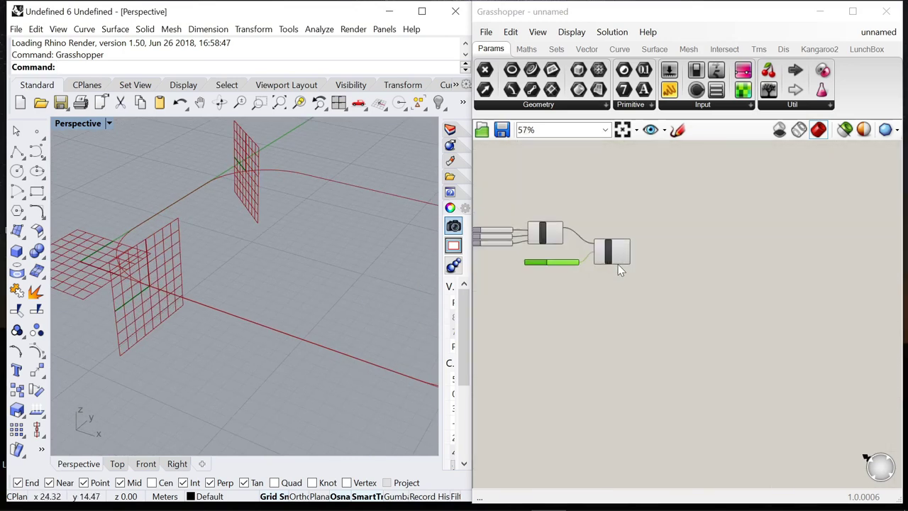
pyautogui.scroll(5, 618, 262)
pyautogui.click(608, 250)
pyautogui.scroll(-1, 608, 254)
pyautogui.moveTo(807, 253); pyautogui.dragTo(674, 253, button='right')
pyautogui.doubleClick(674, 253)
pyautogui.write('p')
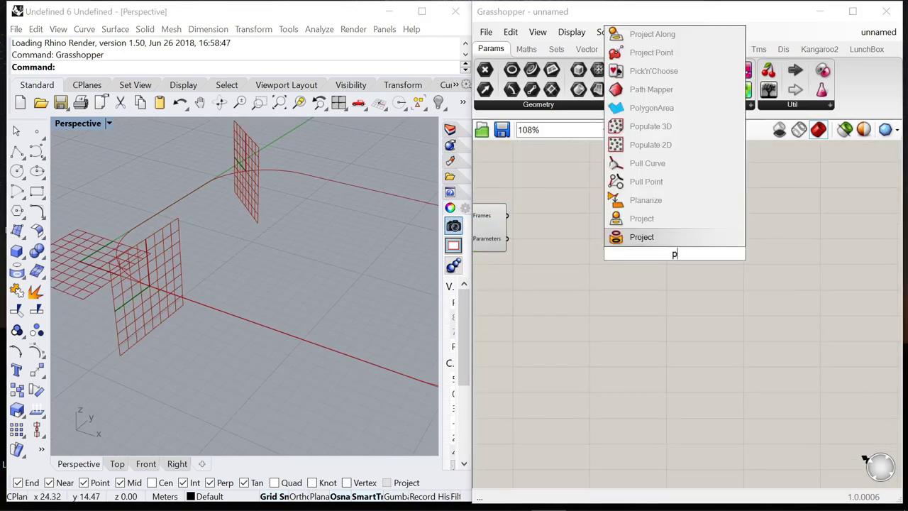
pyautogui.write('oint')
pyautogui.press('Return')
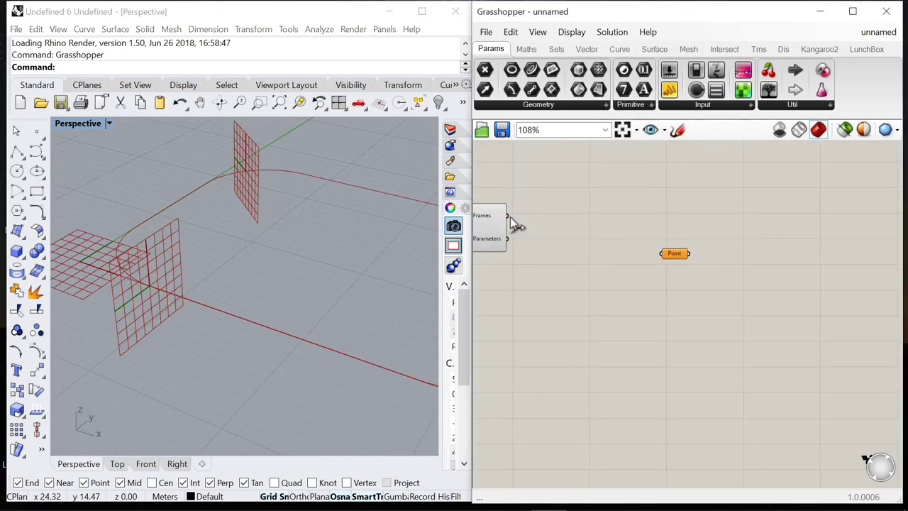
# - Add a Move component and connect the Point parameter to its Geometry input
pyautogui.doubleClick(675, 274)
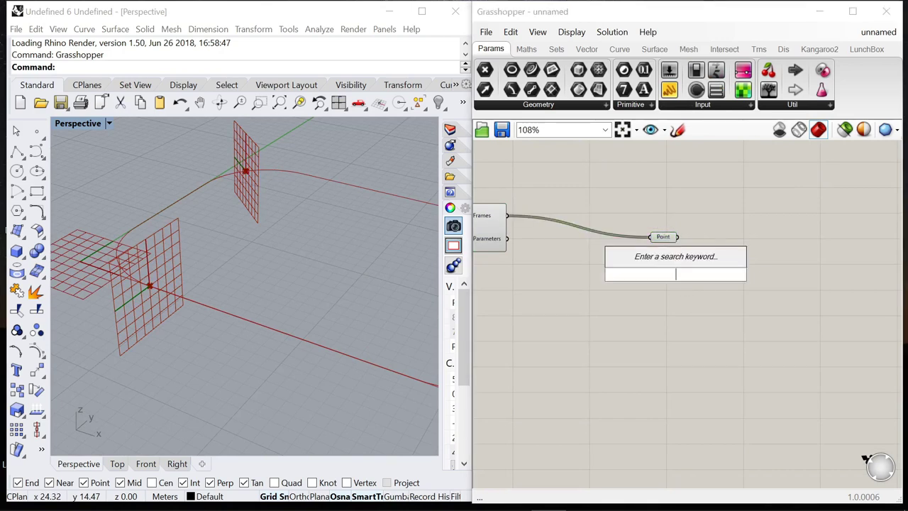
pyautogui.write('move')
pyautogui.press('Return')
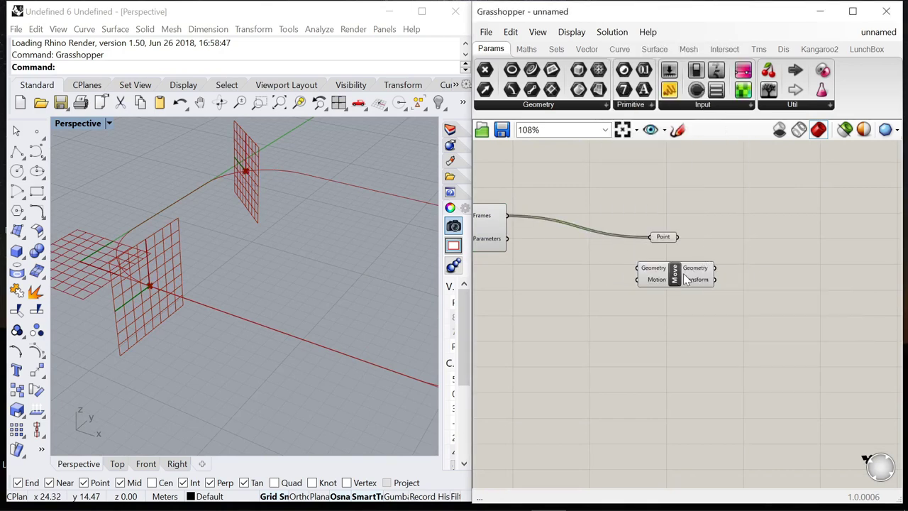
pyautogui.moveTo(677, 278); pyautogui.dragTo(750, 262)
# - Add a Unit Z vector and connect it to the Motion input of Move
pyautogui.doubleClick(675, 287)
pyautogui.write('unit z')
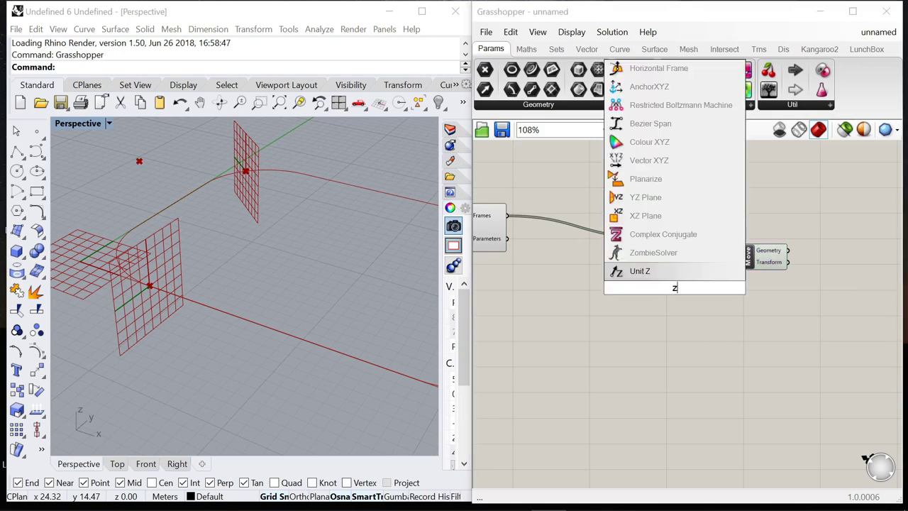
pyautogui.press('Return')
pyautogui.moveTo(670, 294); pyautogui.dragTo(660, 283)
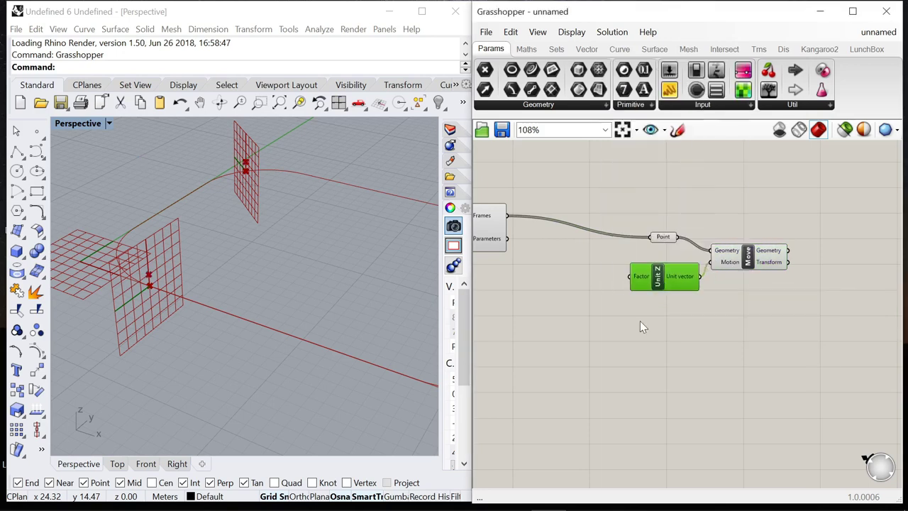
# - Add a number slider, connect it to the Unit Z Factor input and set it to 10
pyautogui.doubleClick(639, 321)
pyautogui.write('0')
pyautogui.press('Return')
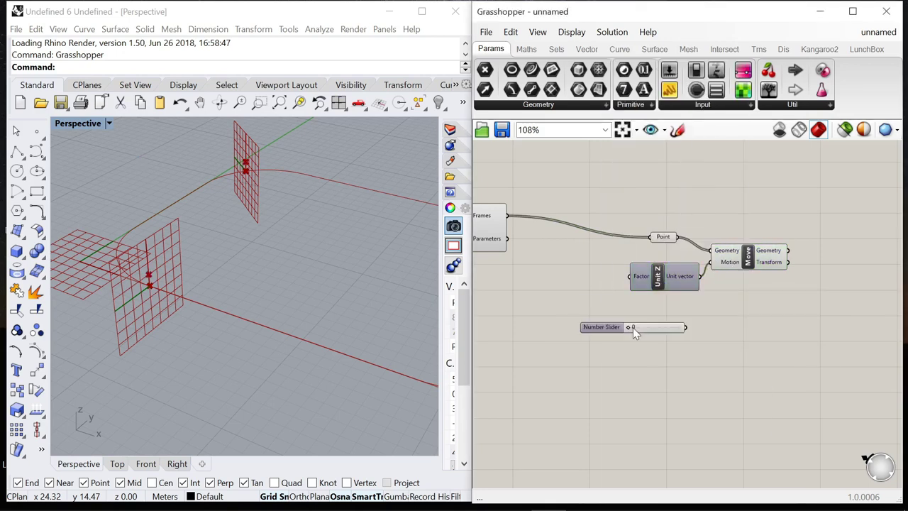
pyautogui.moveTo(686, 328); pyautogui.dragTo(629, 276)
pyautogui.moveTo(557, 281)
pyautogui.mouseDown()
pyautogui.moveTo(593, 319)
pyautogui.moveTo(535, 290)
pyautogui.moveTo(545, 281)
pyautogui.mouseUp()
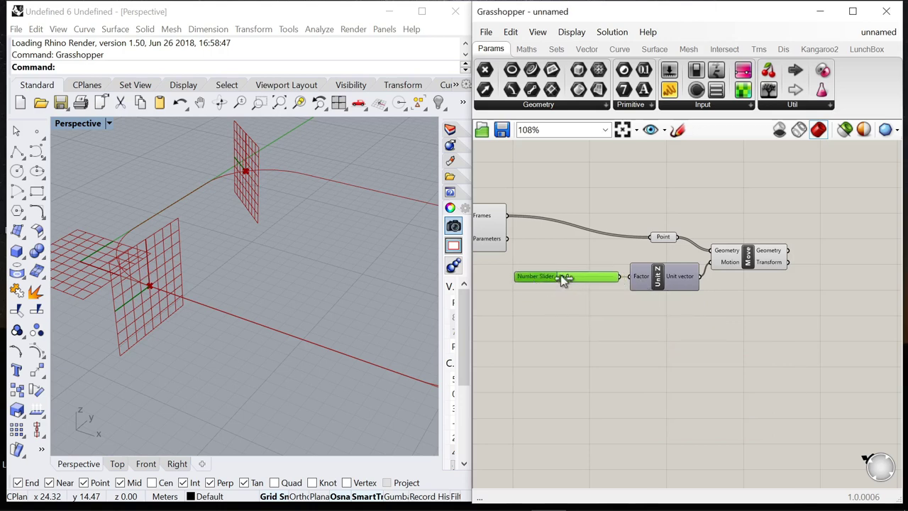
pyautogui.moveTo(294, 295); pyautogui.dragTo(275, 266, button='right')
pyautogui.moveTo(783, 313); pyautogui.dragTo(548, 217)
pyautogui.moveTo(766, 266); pyautogui.dragTo(808, 243)
pyautogui.click(804, 285)
# - Add a Line component joining the frame points as start points to the moved points as end points
pyautogui.moveTo(879, 212); pyautogui.dragTo(738, 256, button='right')
pyautogui.scroll(-2, 738, 256)
pyautogui.scroll(2, 738, 262)
pyautogui.doubleClick(721, 291)
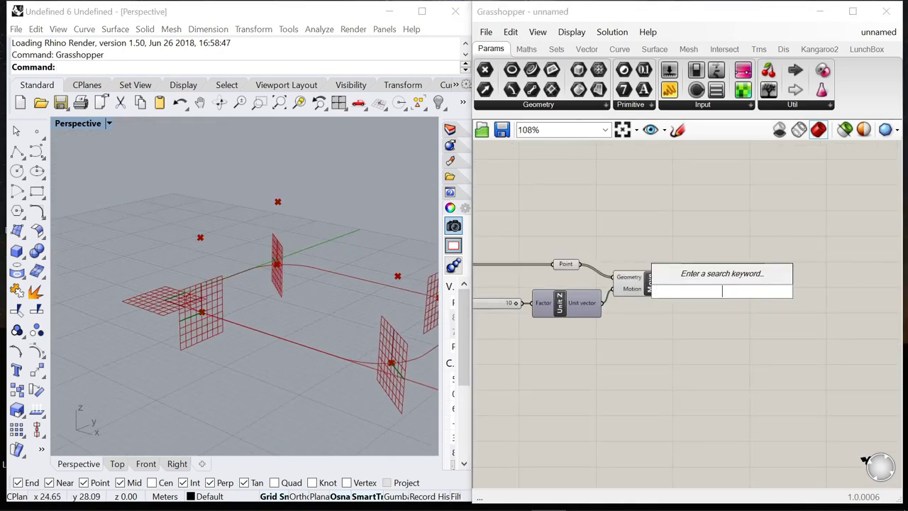
pyautogui.write('line')
pyautogui.click(696, 259)
pyautogui.moveTo(743, 299); pyautogui.dragTo(695, 265)
pyautogui.moveTo(707, 263); pyautogui.dragTo(732, 271)
pyautogui.moveTo(640, 292)
pyautogui.mouseDown()
pyautogui.moveTo(650, 302)
pyautogui.moveTo(636, 303)
pyautogui.mouseUp()
pyautogui.click(750, 271)
pyautogui.click(683, 219)
# - Add an Evaluate Curve component and connect the Line output to its Curve input
pyautogui.scroll(-3, 587, 207)
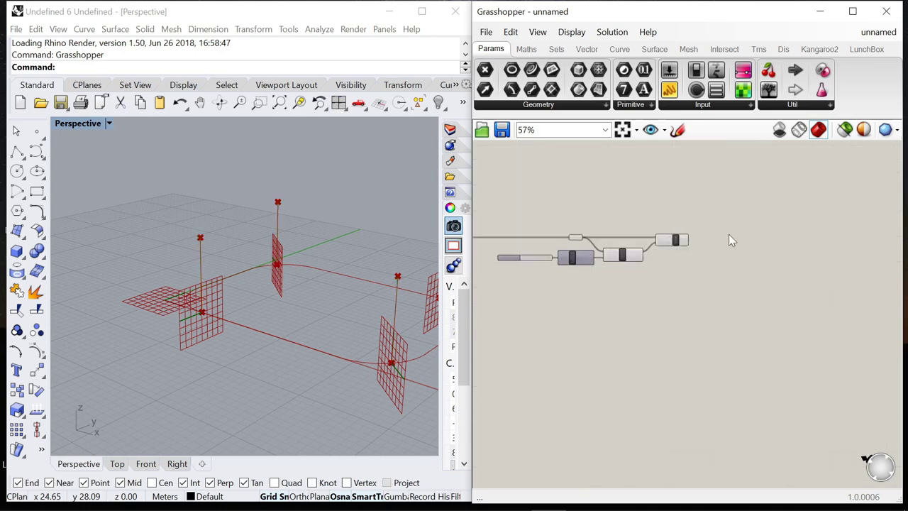
pyautogui.scroll(3, 708, 237)
pyautogui.click(646, 241)
pyautogui.click(740, 274)
pyautogui.doubleClick(741, 272)
pyautogui.write('evaluate')
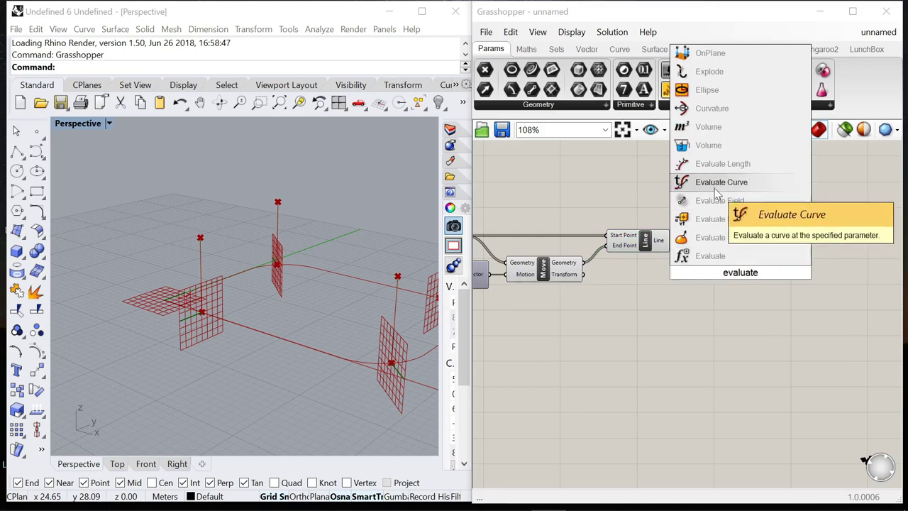
pyautogui.click(714, 187)
pyautogui.moveTo(705, 261); pyautogui.dragTo(736, 243)
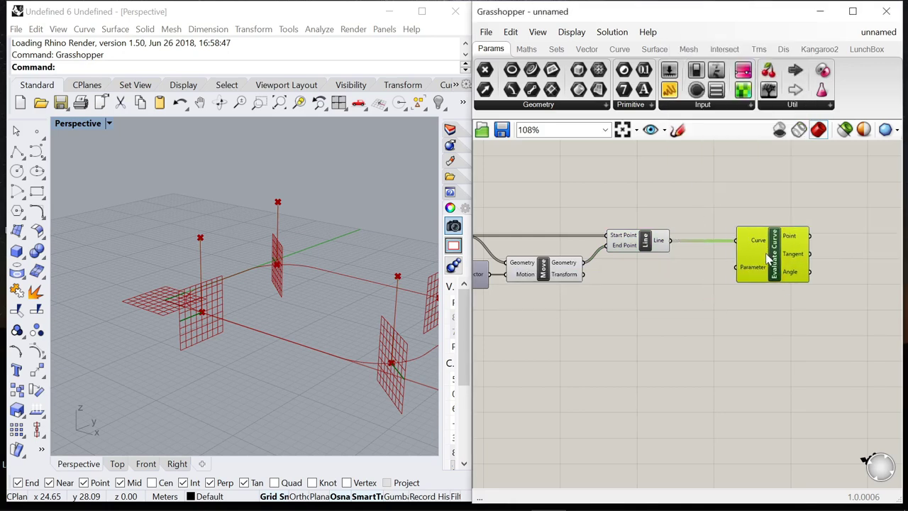
# - Add a number slider from 0 to 1.00, connect it to Evaluate Curve's Parameter and set it to 0.32
pyautogui.doubleClick(681, 333)
pyautogui.write('0<1.00')
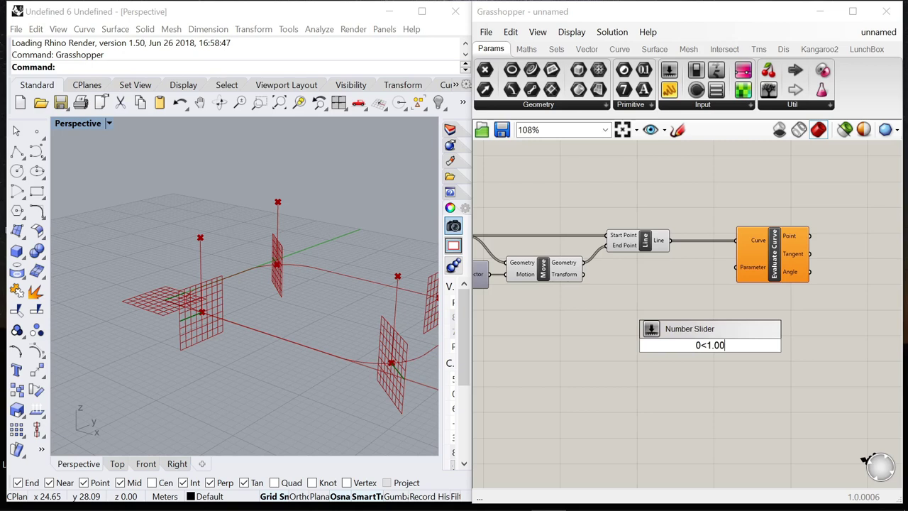
pyautogui.press('Return')
pyautogui.moveTo(738, 282); pyautogui.dragTo(737, 269)
pyautogui.moveTo(706, 345); pyautogui.dragTo(736, 346)
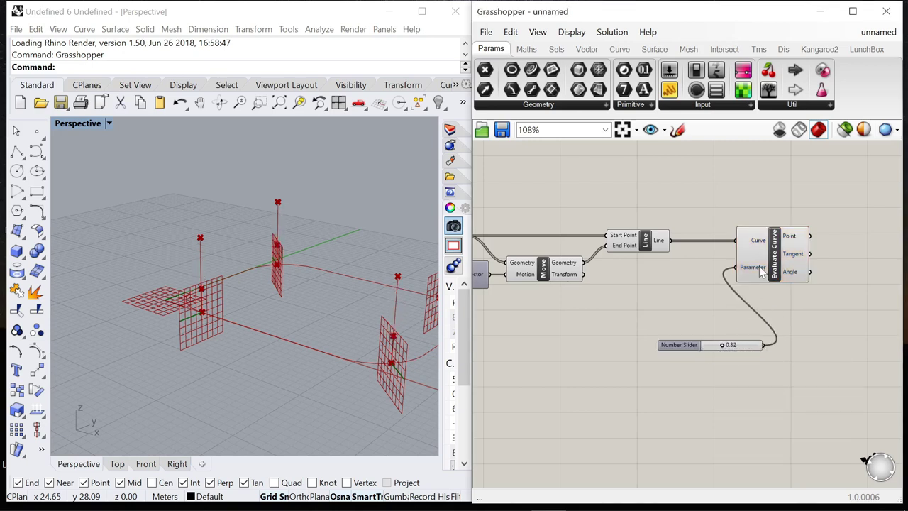
pyautogui.moveTo(761, 271); pyautogui.dragTo(788, 273)
pyautogui.moveTo(678, 346); pyautogui.dragTo(649, 286)
# - Add a second Move component and connect Evaluate Curve's Point output to its Geometry input
pyautogui.scroll(-5, 619, 270)
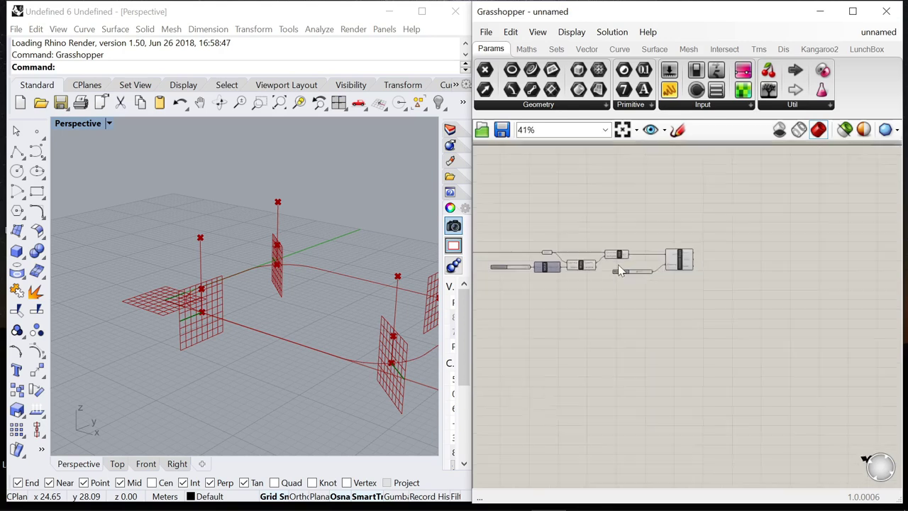
pyautogui.scroll(5, 664, 263)
pyautogui.moveTo(707, 291); pyautogui.dragTo(633, 288, button='right')
pyautogui.scroll(-1, 638, 285)
pyautogui.click(649, 257)
pyautogui.doubleClick(695, 265)
pyautogui.write('move')
pyautogui.press('Return')
pyautogui.moveTo(694, 264); pyautogui.dragTo(734, 194)
pyautogui.click(753, 239)
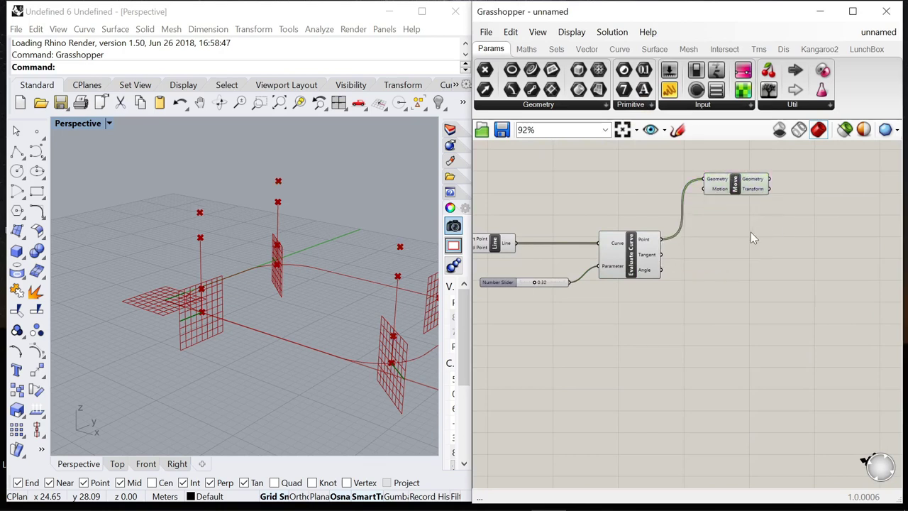
# - Add an Amplitude component and connect its Vector output to the second Move's Motion input
pyautogui.scroll(-4, 802, 245)
pyautogui.scroll(2, 777, 222)
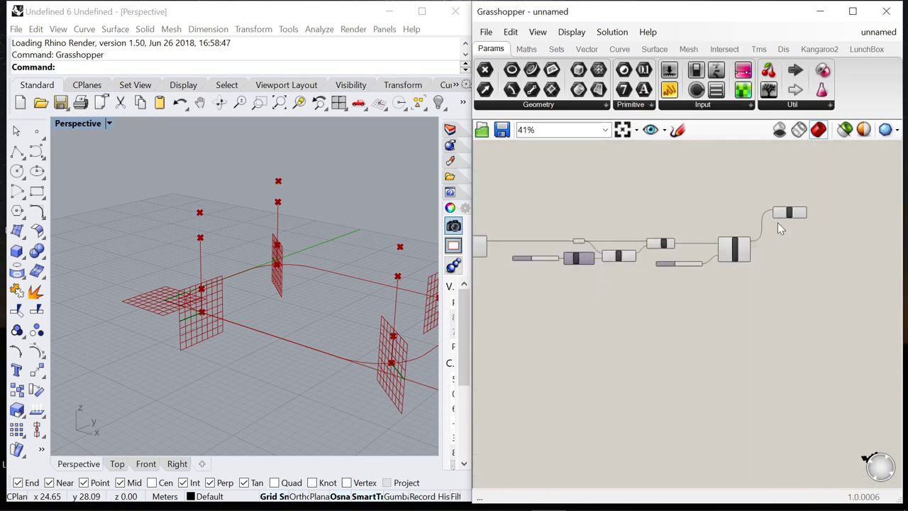
pyautogui.doubleClick(720, 215)
pyautogui.write('amplitu')
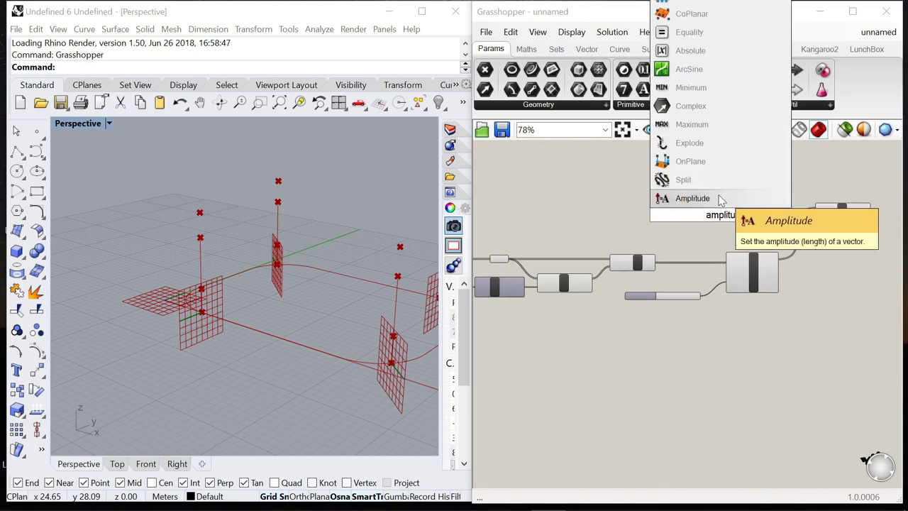
pyautogui.click(712, 199)
pyautogui.scroll(4, 811, 241)
pyautogui.moveTo(648, 201); pyautogui.dragTo(809, 182)
pyautogui.scroll(-1, 775, 193)
# - Add a Deconstruct Plane component and connect the Perp Frames' Frames output to its Plane input
pyautogui.scroll(-5, 508, 241)
pyautogui.scroll(1, 508, 241)
pyautogui.click(508, 241)
pyautogui.doubleClick(562, 165)
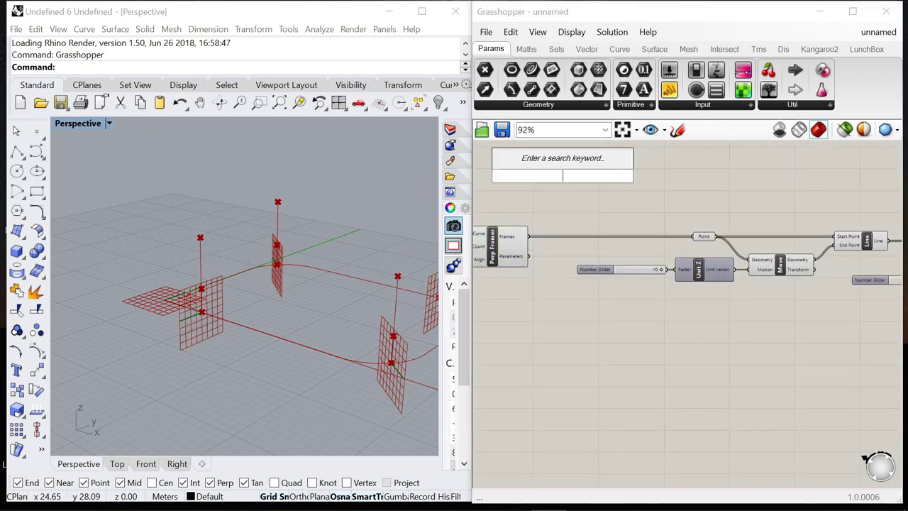
pyautogui.write('deconst')
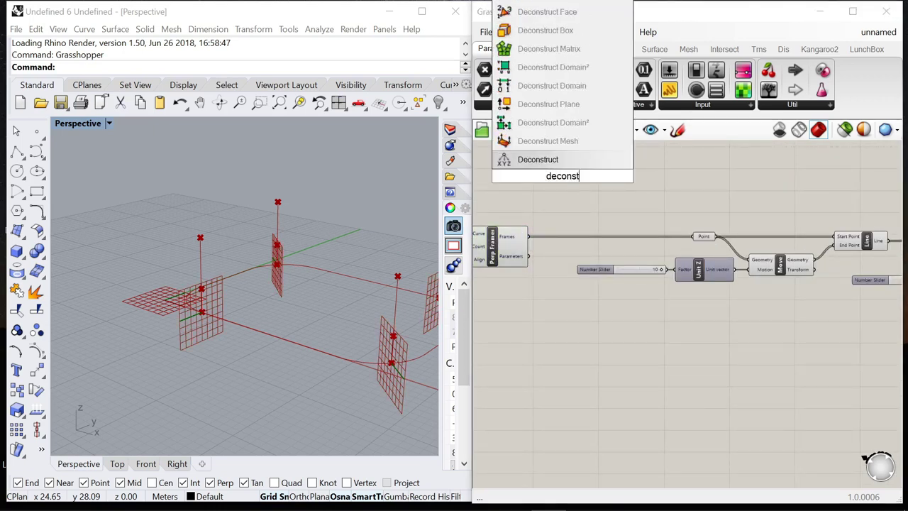
pyautogui.write('ruct plane')
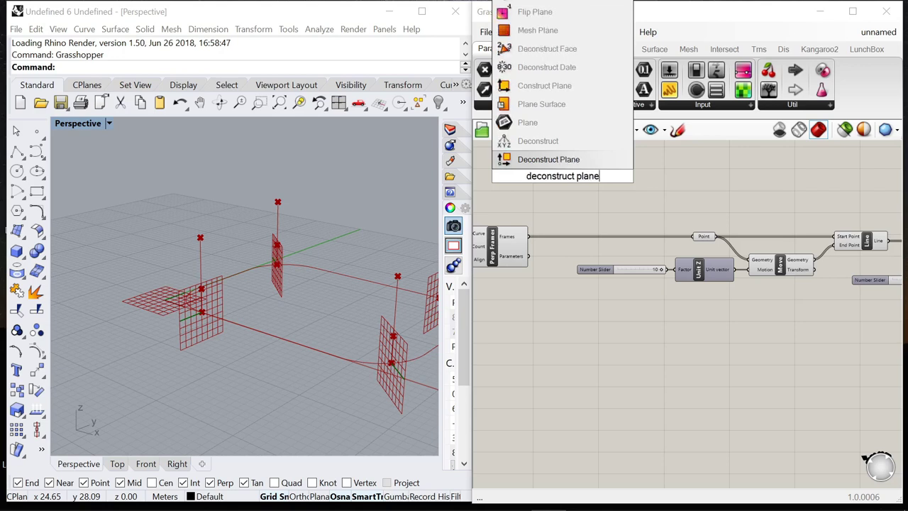
pyautogui.click(561, 168)
pyautogui.moveTo(538, 177); pyautogui.dragTo(539, 178)
pyautogui.moveTo(565, 188); pyautogui.dragTo(601, 190)
# - Connect Deconstruct Plane's Y-Axis output to the Amplitude component's Vector input
pyautogui.scroll(6, 196, 317)
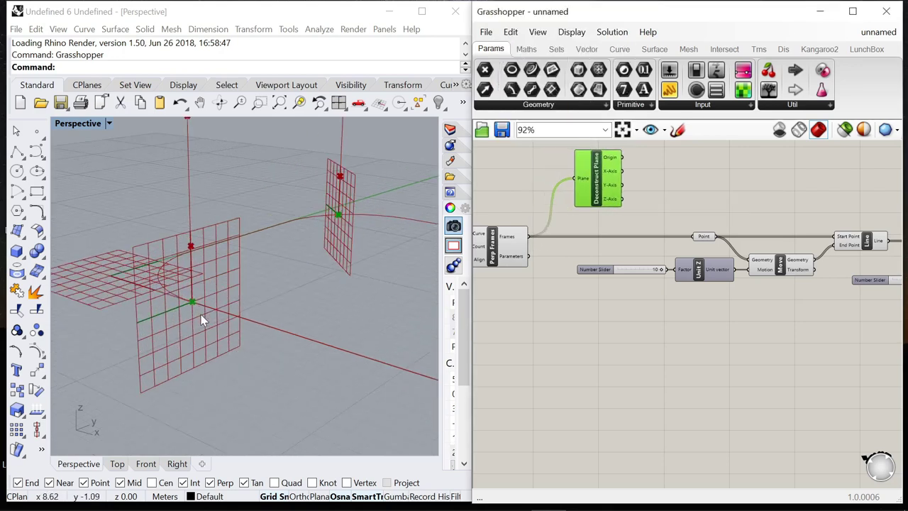
pyautogui.moveTo(201, 306); pyautogui.dragTo(277, 324, button='right')
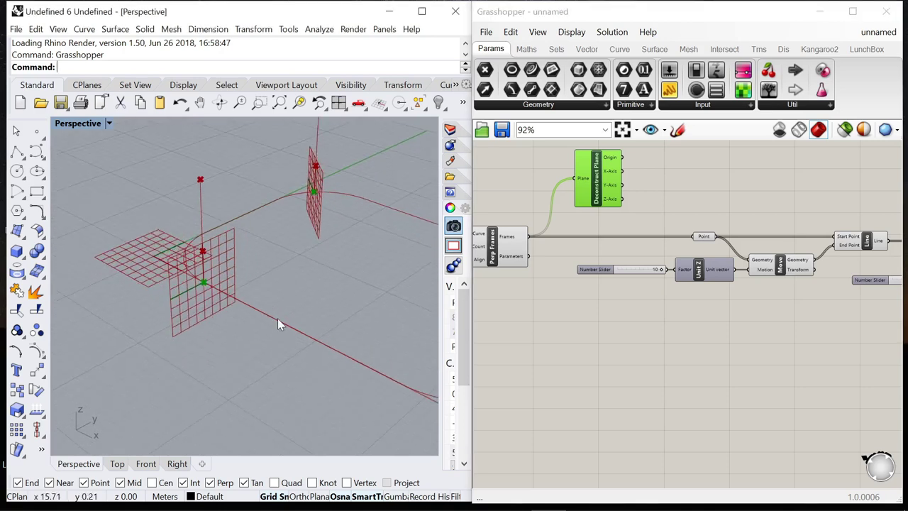
pyautogui.scroll(3, 585, 170)
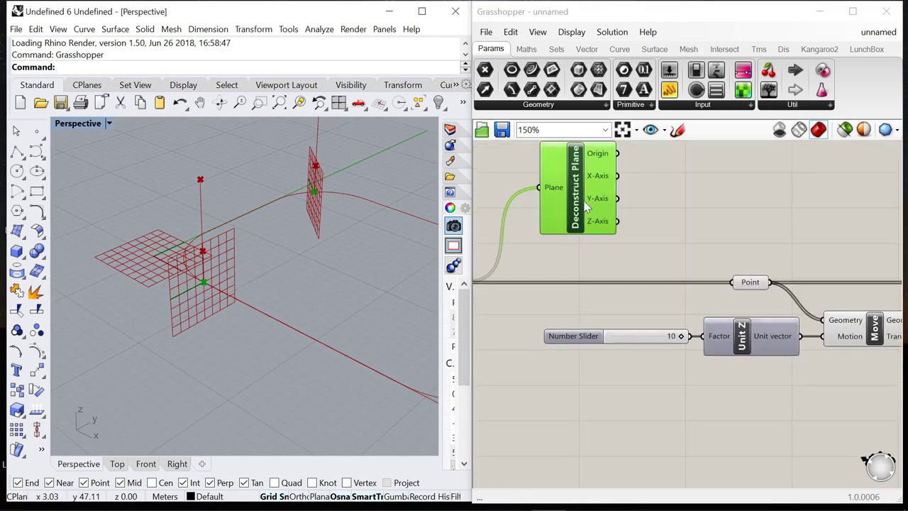
pyautogui.scroll(-8, 525, 205)
pyautogui.scroll(4, 544, 204)
pyautogui.moveTo(543, 204); pyautogui.dragTo(658, 204)
pyautogui.scroll(5, 762, 200)
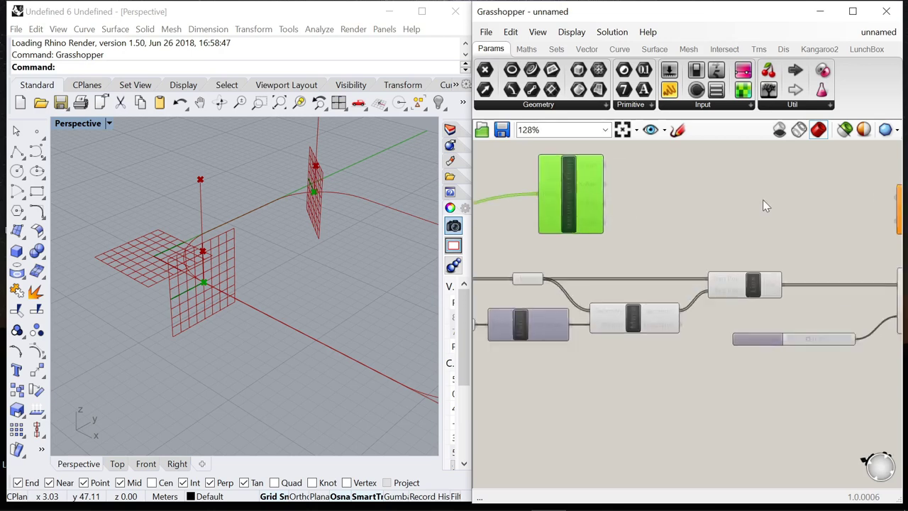
pyautogui.scroll(-4, 519, 216)
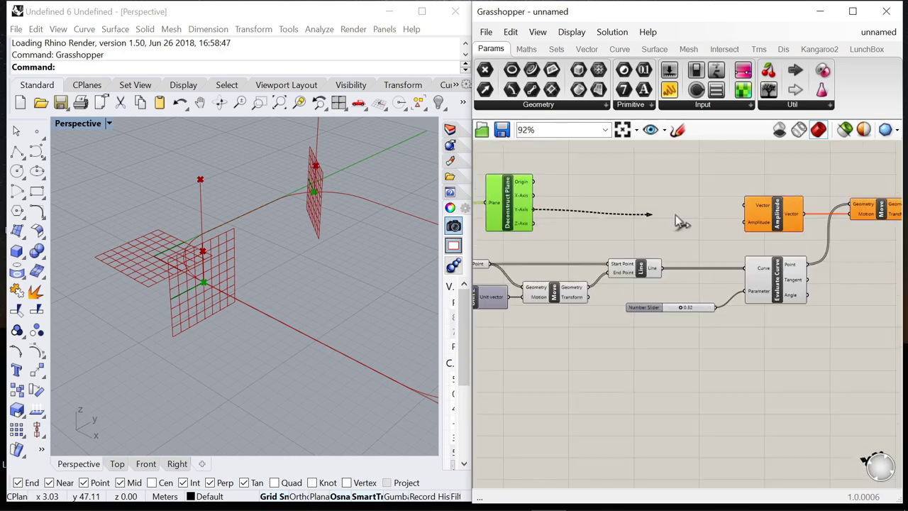
pyautogui.moveTo(716, 219); pyautogui.dragTo(742, 205)
# - Add a decimal number slider starting at 0, connect it to the Amplitude input and set it to 1.2
pyautogui.scroll(-3, 588, 212)
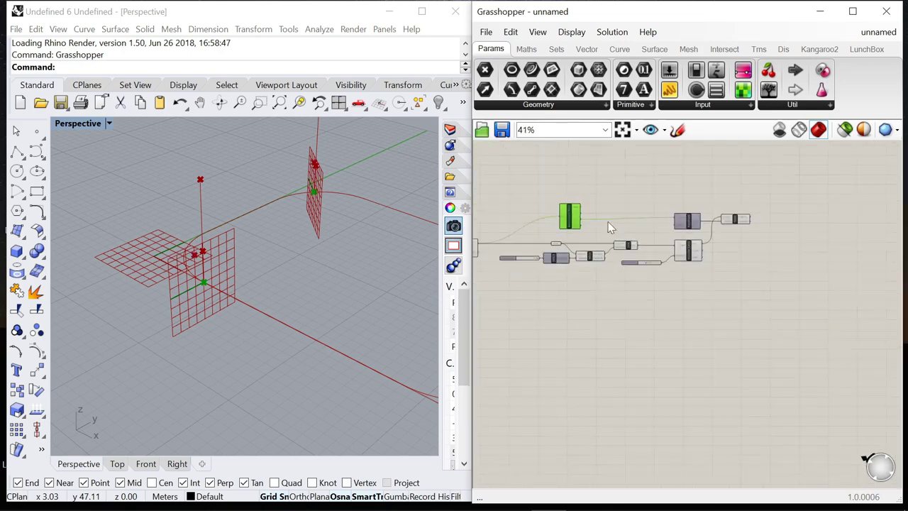
pyautogui.moveTo(902, 233); pyautogui.dragTo(777, 197)
pyautogui.click(784, 183)
pyautogui.scroll(5, 783, 197)
pyautogui.doubleClick(639, 223)
pyautogui.write('0')
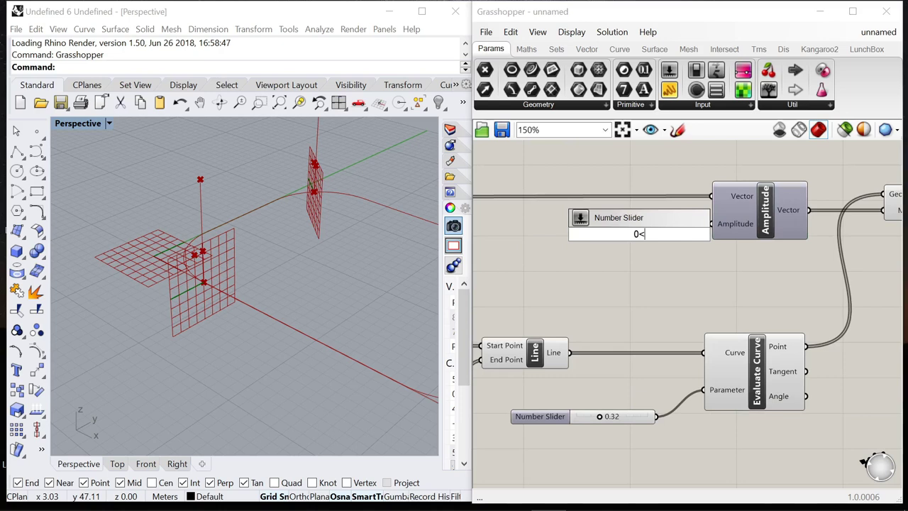
pyautogui.write('<1.')
pyautogui.press('Return')
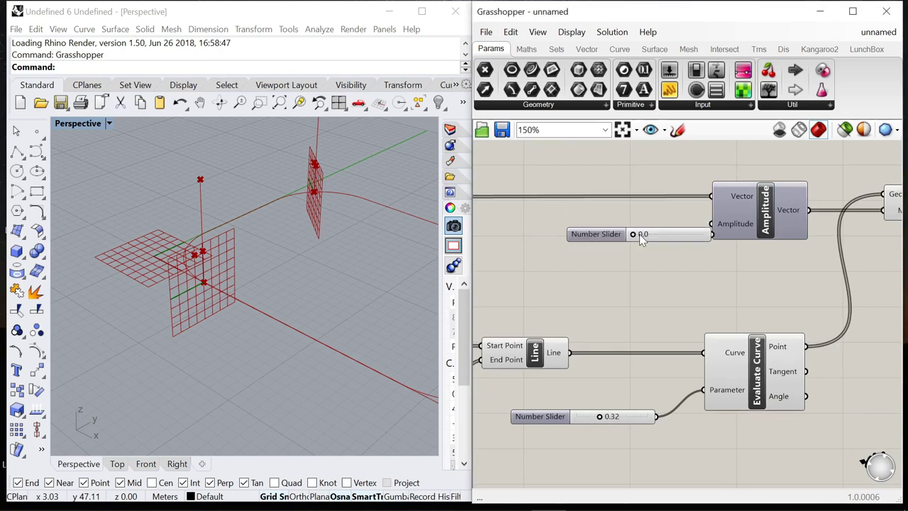
pyautogui.moveTo(608, 235); pyautogui.dragTo(565, 224)
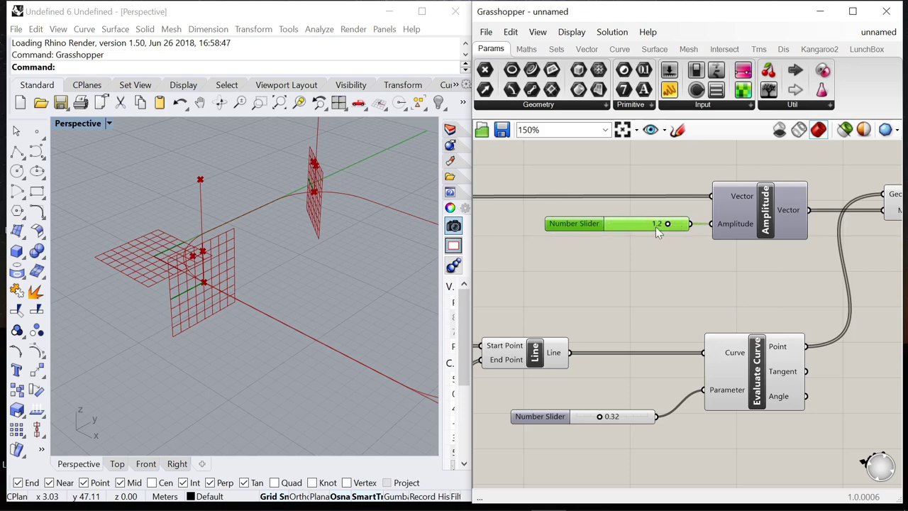
# - Duplicate the slider, Amplitude and Move set below the original and set the copied slider to 0.6
pyautogui.scroll(-2, 663, 226)
pyautogui.moveTo(816, 248); pyautogui.dragTo(530, 201)
pyautogui.keyDown('alt'); pyautogui.moveTo(787, 217); pyautogui.dragTo(787, 266); pyautogui.keyUp('alt')
pyautogui.click(755, 283)
pyautogui.scroll(4, 630, 270)
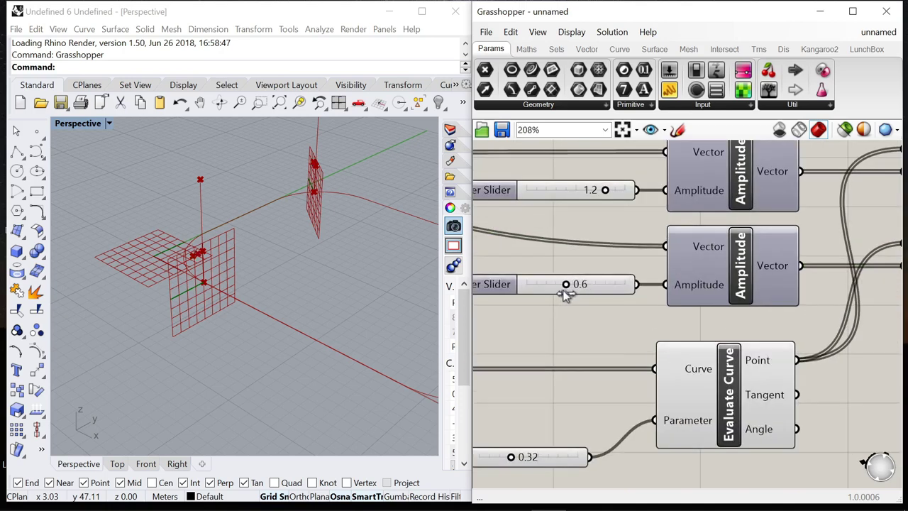
# - Examine in the viewport which points and lines the two new Move, the Point, Evaluate Curve and Line components produce
pyautogui.scroll(-3, 564, 287)
pyautogui.click(686, 243)
pyautogui.click(691, 304)
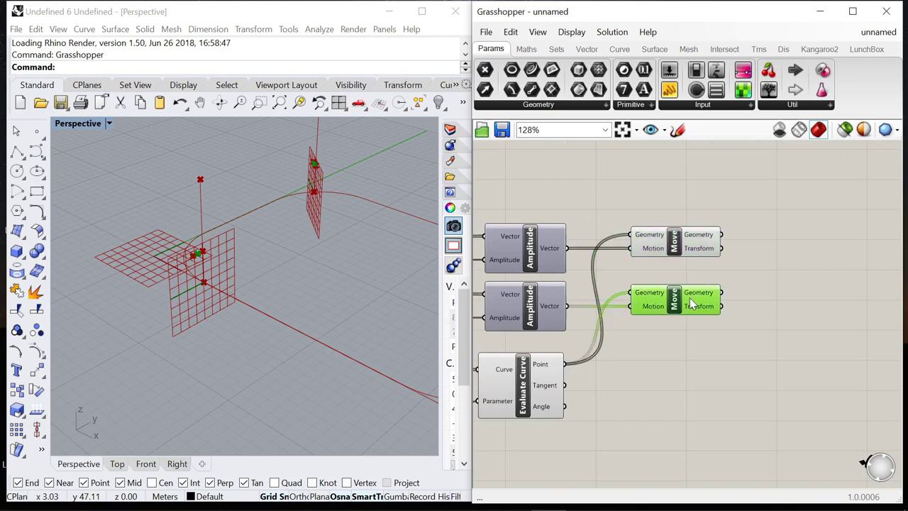
pyautogui.scroll(-4, 691, 304)
pyautogui.scroll(3, 577, 310)
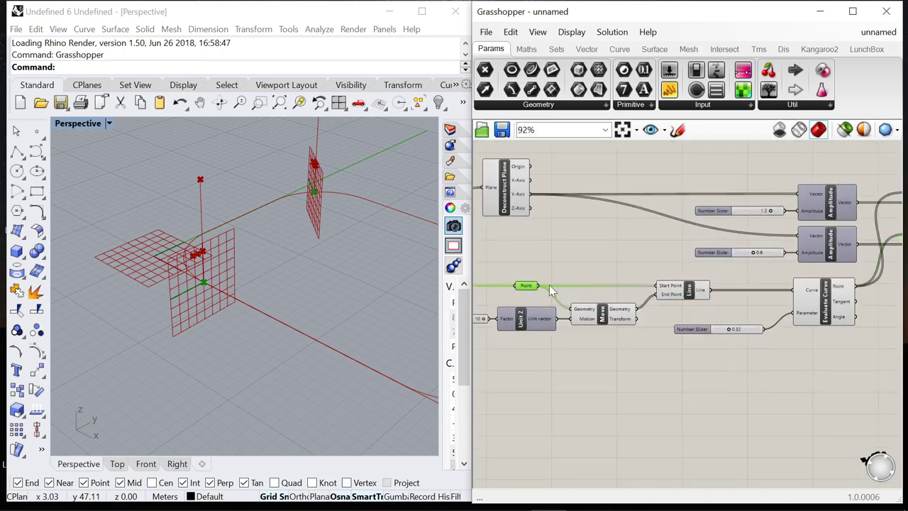
pyautogui.scroll(-2, 561, 266)
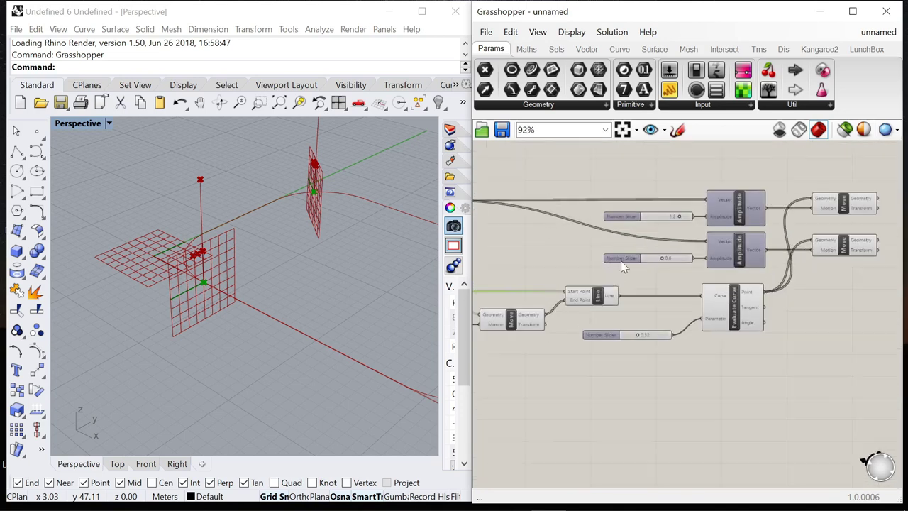
pyautogui.scroll(2, 676, 305)
pyautogui.click(675, 305)
pyautogui.scroll(-1, 587, 306)
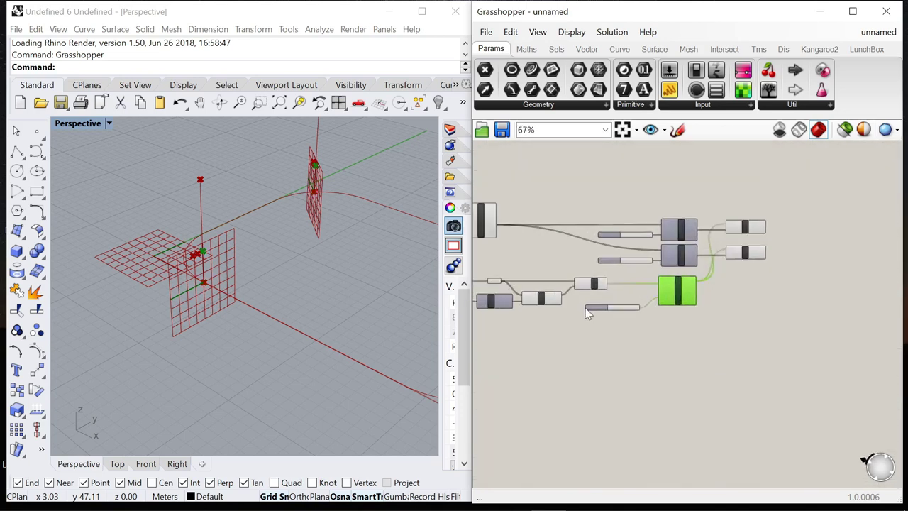
pyautogui.scroll(4, 606, 266)
pyautogui.click(605, 264)
pyautogui.scroll(-3, 604, 263)
pyautogui.scroll(2, 603, 264)
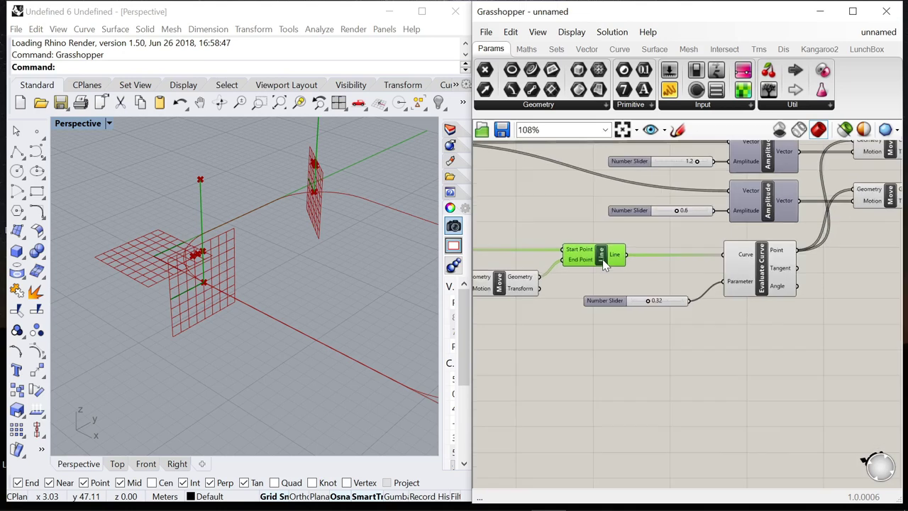
pyautogui.scroll(-2, 603, 264)
pyautogui.scroll(2, 603, 264)
pyautogui.scroll(-3, 588, 213)
# - Shift the Line, Evaluate Curve, sliders, Amplitude and Move group further away from the first Move to make room
pyautogui.moveTo(583, 201); pyautogui.dragTo(732, 302)
pyautogui.moveTo(697, 248); pyautogui.dragTo(742, 249)
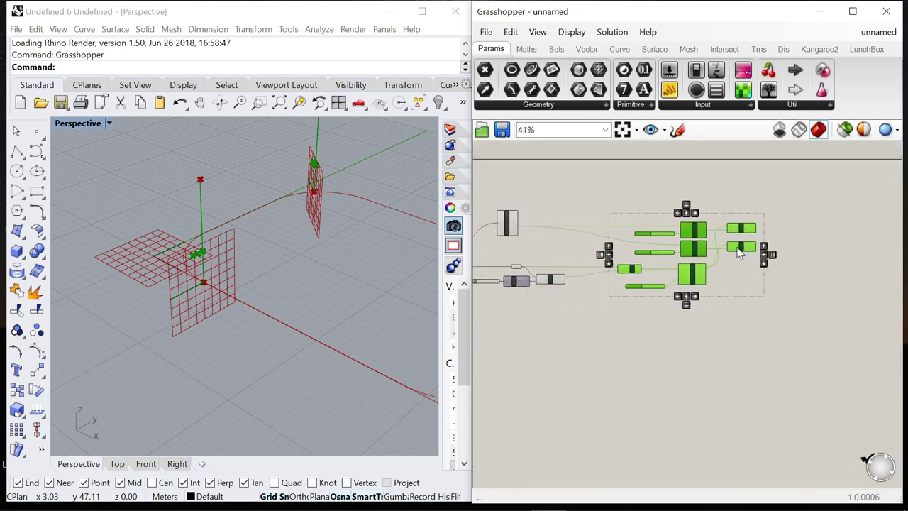
pyautogui.click(663, 301)
# - Add a Point parameter, connect the first Move's Geometry output to it and place it above the Amplitude components
pyautogui.scroll(3, 580, 273)
pyautogui.doubleClick(600, 329)
pyautogui.write('point')
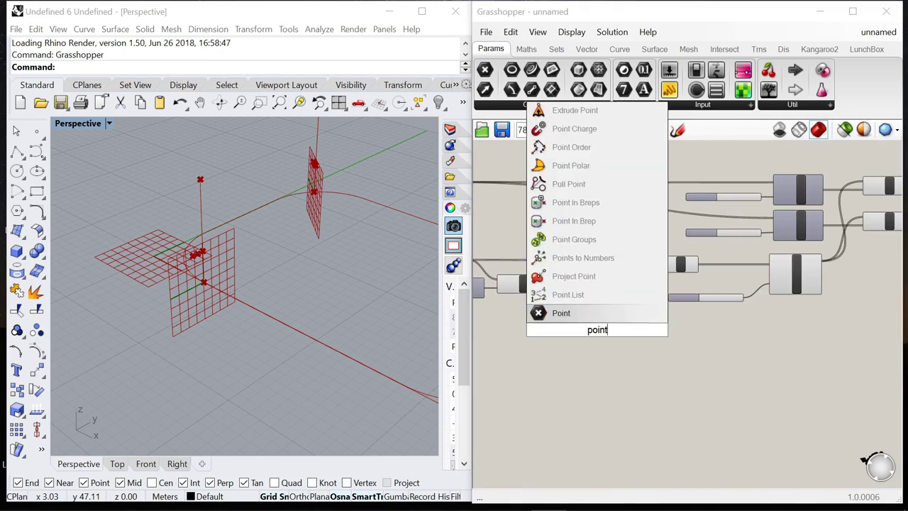
pyautogui.press('Return')
pyautogui.scroll(2, 567, 305)
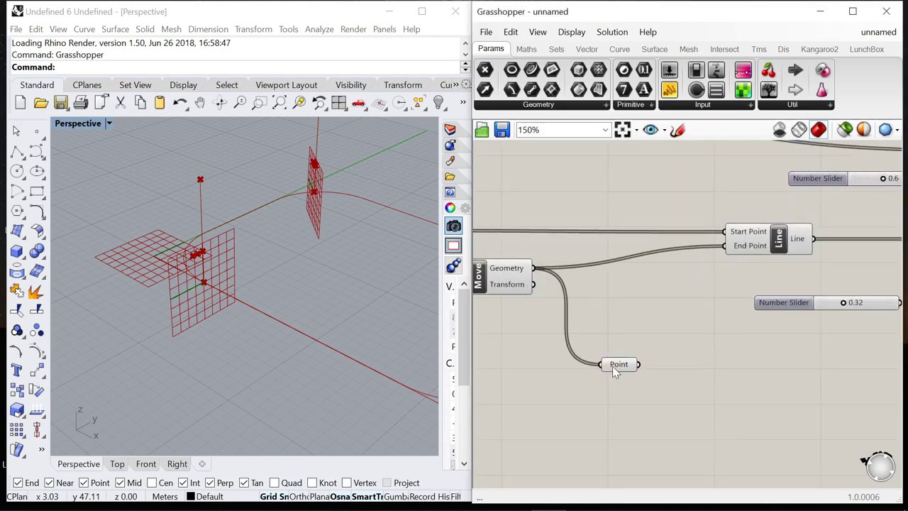
pyautogui.scroll(-3, 614, 369)
pyautogui.moveTo(614, 369); pyautogui.dragTo(573, 192)
# - Duplicate the 1.2 slider with its Amplitude and Move components and place the copy above the original set
pyautogui.scroll(1, 793, 207)
pyautogui.scroll(2, 793, 207)
pyautogui.scroll(-3, 649, 221)
pyautogui.scroll(3, 649, 221)
pyautogui.click(696, 281)
pyautogui.scroll(-2, 638, 273)
pyautogui.moveTo(501, 222); pyautogui.dragTo(859, 306)
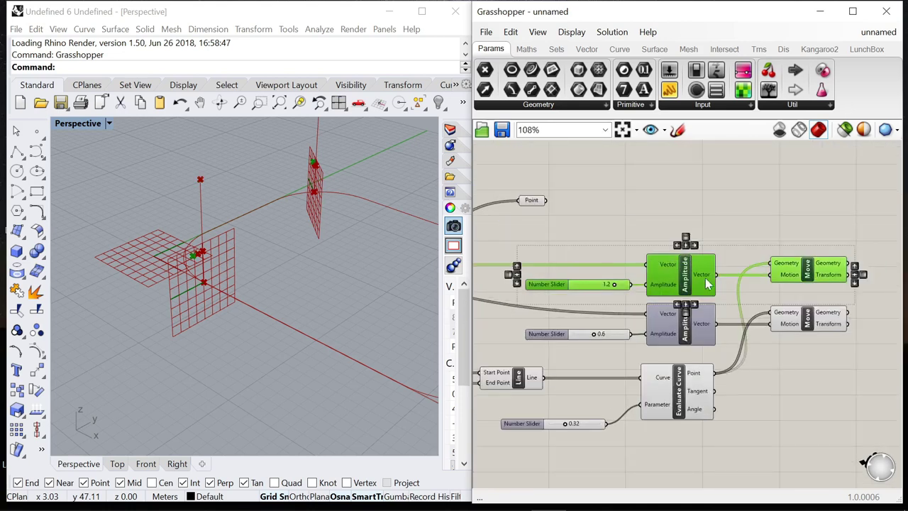
pyautogui.keyDown('alt'); pyautogui.moveTo(682, 280); pyautogui.dragTo(681, 231); pyautogui.keyUp('alt')
pyautogui.click(658, 176)
# - Connect the upper Point parameter to the topmost Move's Geometry input and check the moved points in the viewport
pyautogui.moveTo(534, 200); pyautogui.dragTo(769, 213)
pyautogui.click(815, 222)
pyautogui.moveTo(297, 278); pyautogui.dragTo(226, 222, button='right')
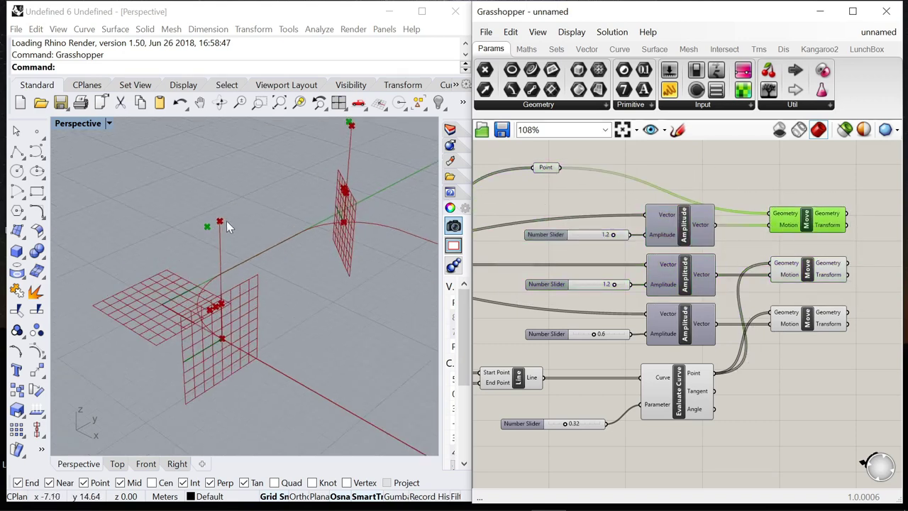
# - Add another Point parameter fed by the upper Point and align it above the column of Move components
pyautogui.doubleClick(714, 169)
pyautogui.write('point')
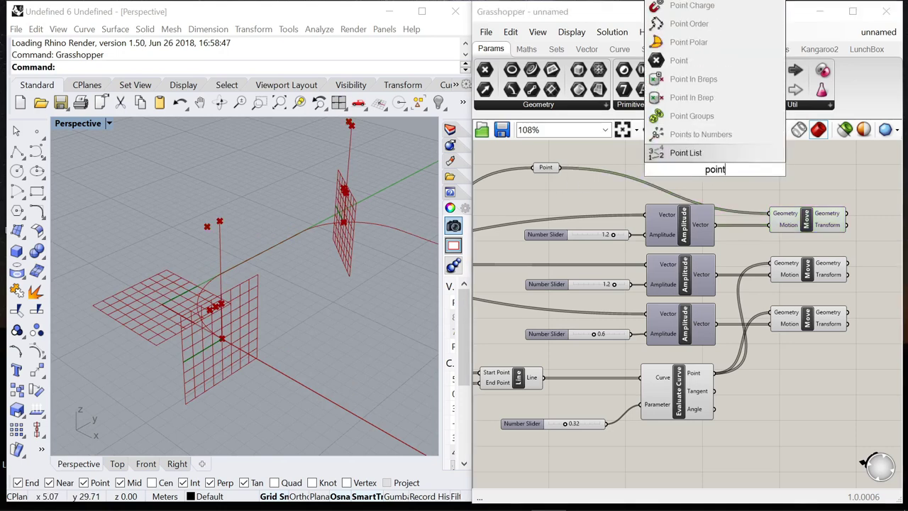
pyautogui.press('Return')
pyautogui.moveTo(714, 173); pyautogui.dragTo(822, 172)
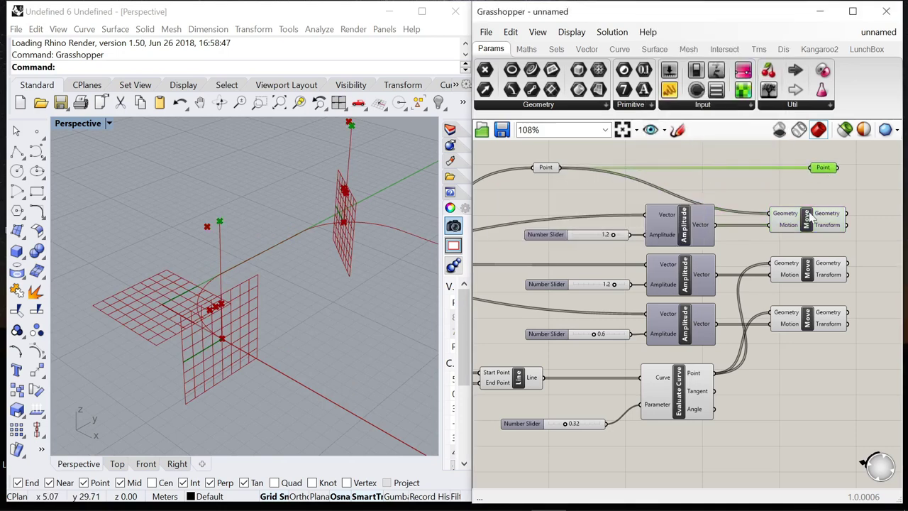
pyautogui.click(808, 273)
pyautogui.click(807, 323)
# - Add a Point parameter fed by the frame Point parameter and place it below the Evaluate Curve's slider
pyautogui.scroll(-5, 686, 238)
pyautogui.scroll(4, 657, 299)
pyautogui.scroll(-4, 688, 227)
pyautogui.scroll(4, 558, 259)
pyautogui.scroll(-4, 709, 212)
pyautogui.scroll(3, 593, 219)
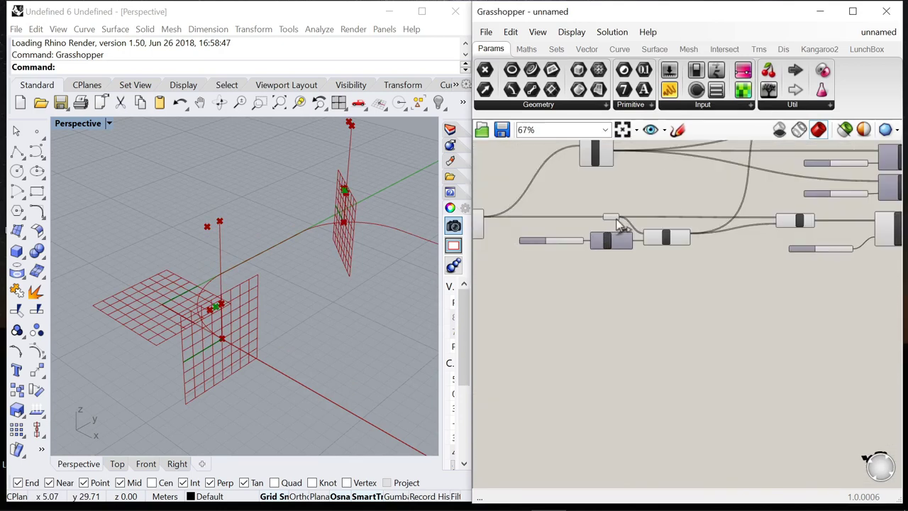
pyautogui.scroll(3, 685, 255)
pyautogui.doubleClick(686, 254)
pyautogui.write('point')
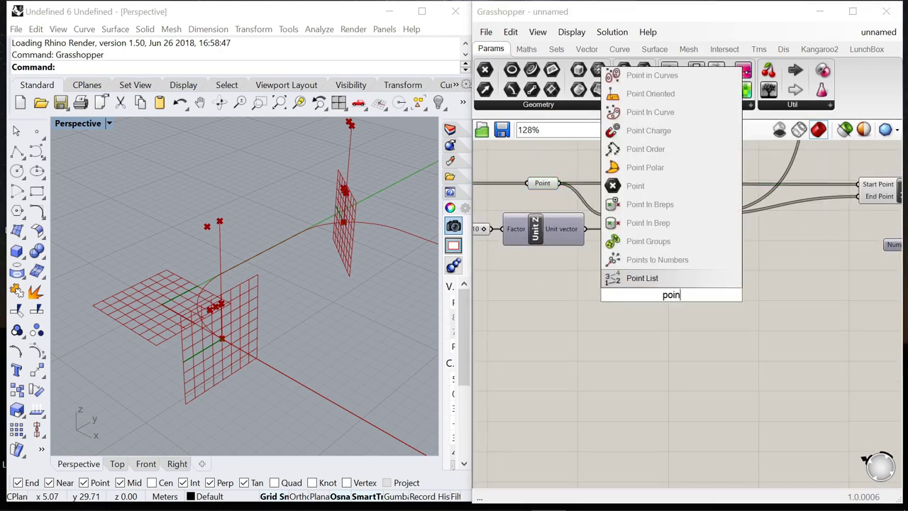
pyautogui.click(625, 281)
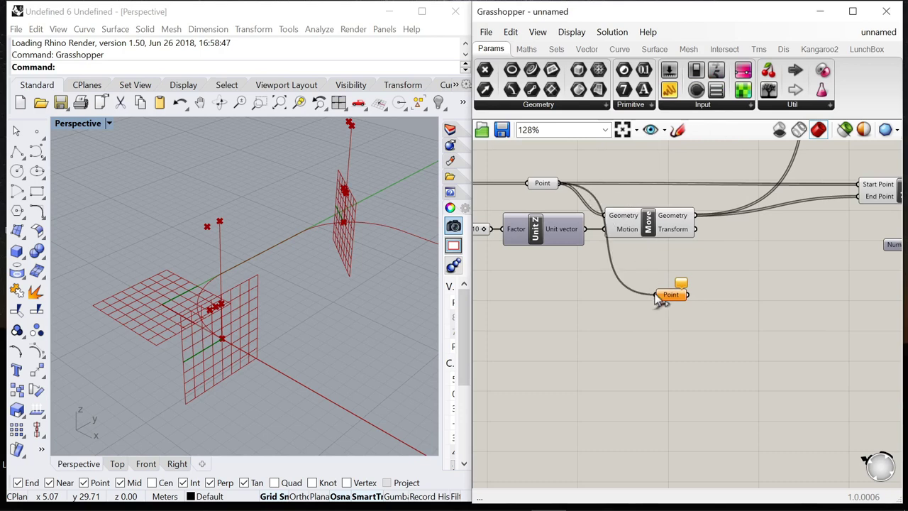
pyautogui.scroll(-5, 687, 298)
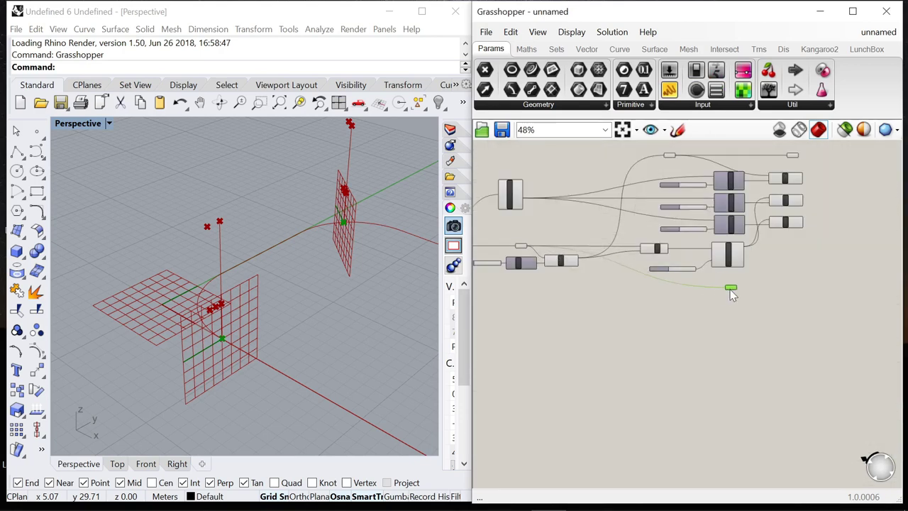
pyautogui.scroll(3, 518, 273)
pyautogui.scroll(-1, 566, 269)
pyautogui.moveTo(588, 276); pyautogui.dragTo(480, 247)
pyautogui.moveTo(591, 258); pyautogui.dragTo(588, 260)
pyautogui.click(611, 294)
# - Duplicate the topmost slider, Amplitude and Move set below Evaluate Curve and connect the lower Point to the copied Move's Geometry input
pyautogui.scroll(-5, 615, 293)
pyautogui.scroll(6, 670, 287)
pyautogui.scroll(-6, 641, 281)
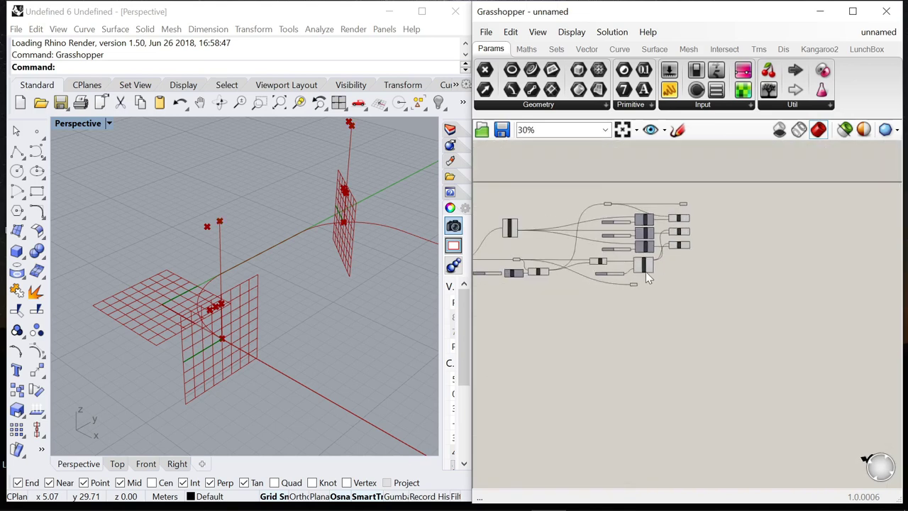
pyautogui.scroll(4, 638, 284)
pyautogui.scroll(4, 598, 287)
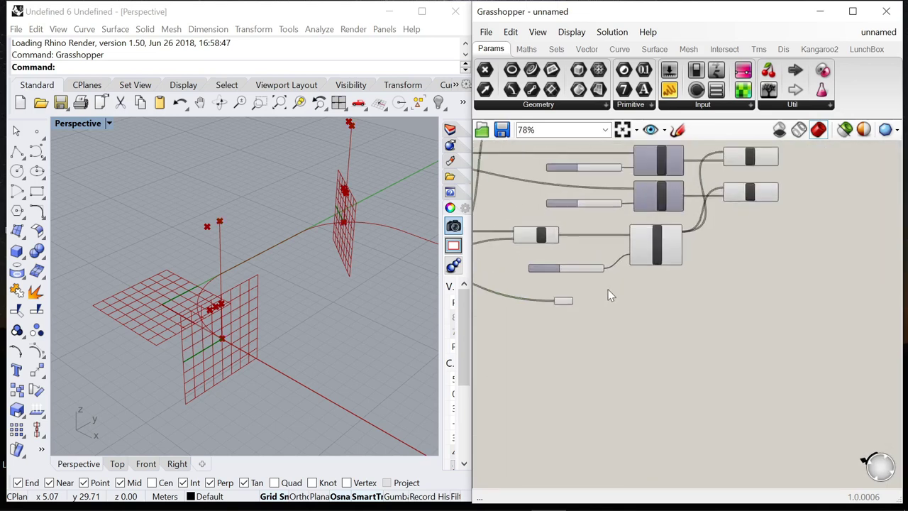
pyautogui.moveTo(737, 223); pyautogui.dragTo(532, 199)
pyautogui.scroll(-3, 626, 196)
pyautogui.keyDown('alt'); pyautogui.moveTo(625, 317); pyautogui.dragTo(619, 325); pyautogui.keyUp('alt')
pyautogui.scroll(5, 592, 309)
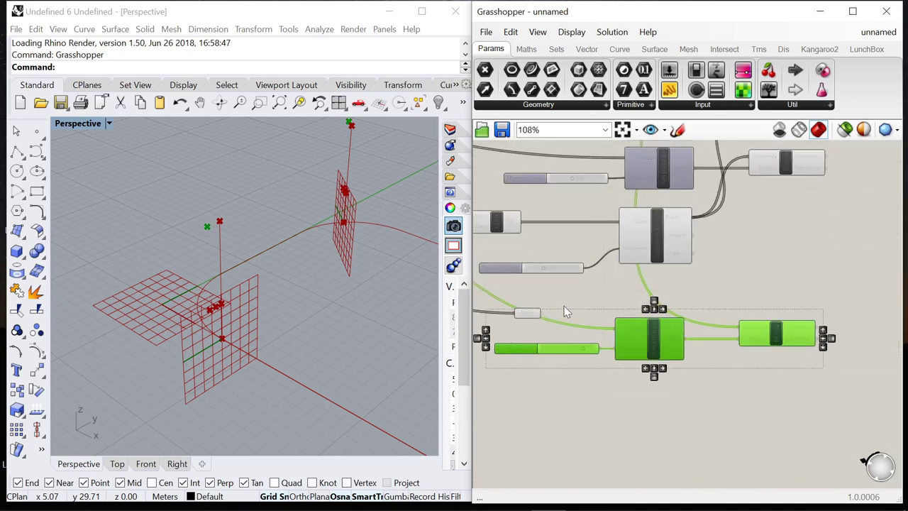
pyautogui.moveTo(542, 313); pyautogui.dragTo(782, 312)
pyautogui.click(733, 361)
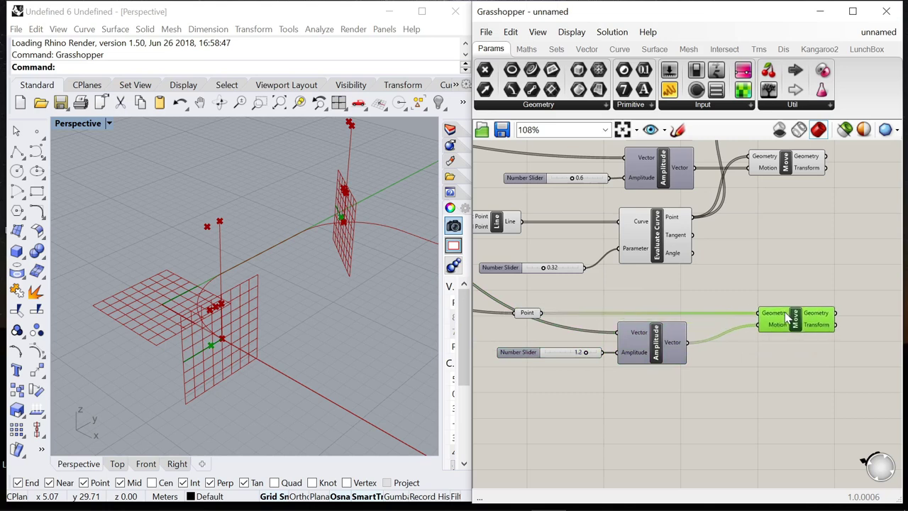
# - Set the slider feeding the lower Amplitude to 0.6 and check the lower moved point from another angle in the viewport
pyautogui.moveTo(646, 380); pyautogui.dragTo(550, 347)
pyautogui.moveTo(651, 349); pyautogui.dragTo(643, 365)
pyautogui.scroll(-3, 664, 339)
pyautogui.click(676, 372)
pyautogui.scroll(7, 588, 358)
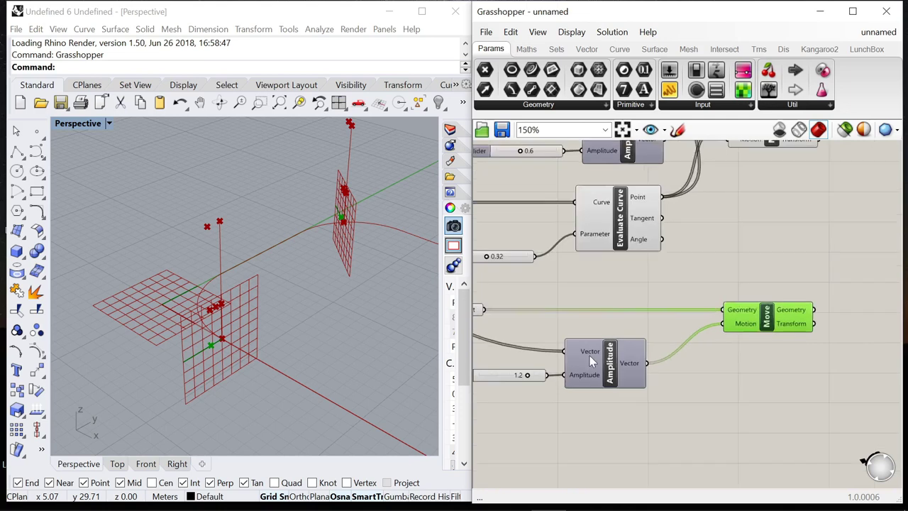
pyautogui.scroll(2, 579, 351)
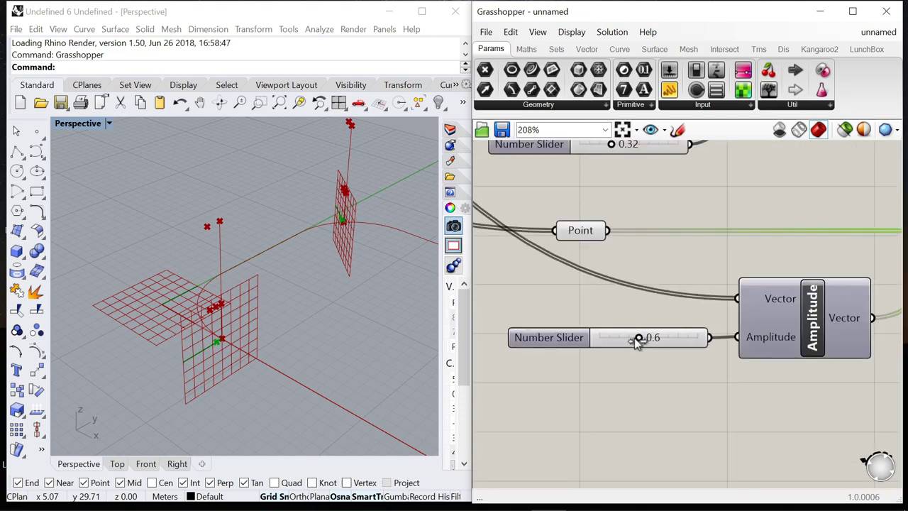
pyautogui.scroll(2, 243, 323)
pyautogui.moveTo(243, 323); pyautogui.dragTo(197, 310, button='right')
pyautogui.scroll(-5, 575, 295)
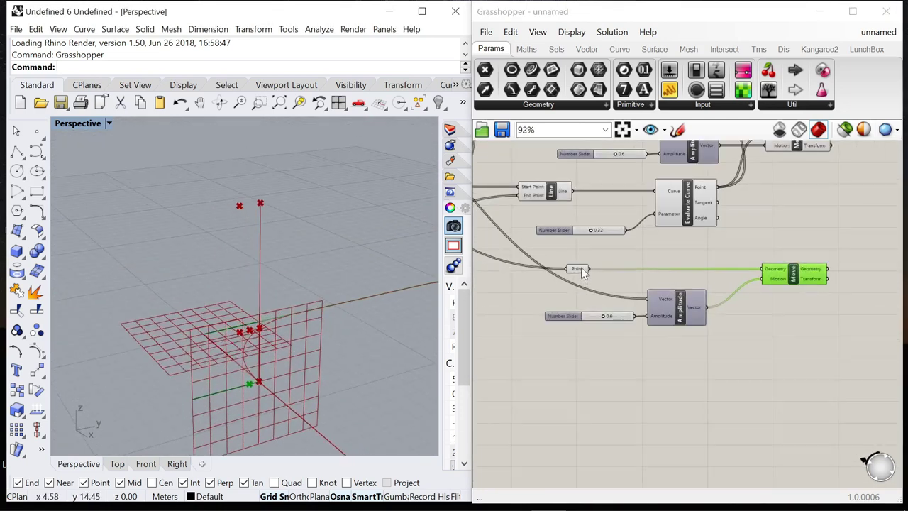
# - Add another Point parameter fed by the lower Point and place it below the lower Move
pyautogui.moveTo(580, 268); pyautogui.dragTo(601, 268)
pyautogui.scroll(-5, 600, 273)
pyautogui.scroll(2, 659, 212)
pyautogui.scroll(-2, 638, 241)
pyautogui.scroll(5, 586, 294)
pyautogui.doubleClick(530, 301)
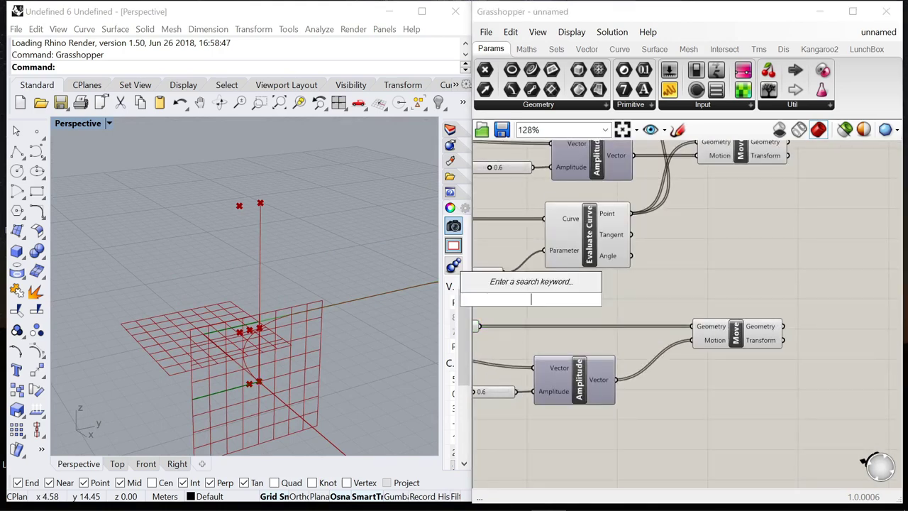
pyautogui.write('point')
pyautogui.press('Return')
pyautogui.scroll(2, 483, 336)
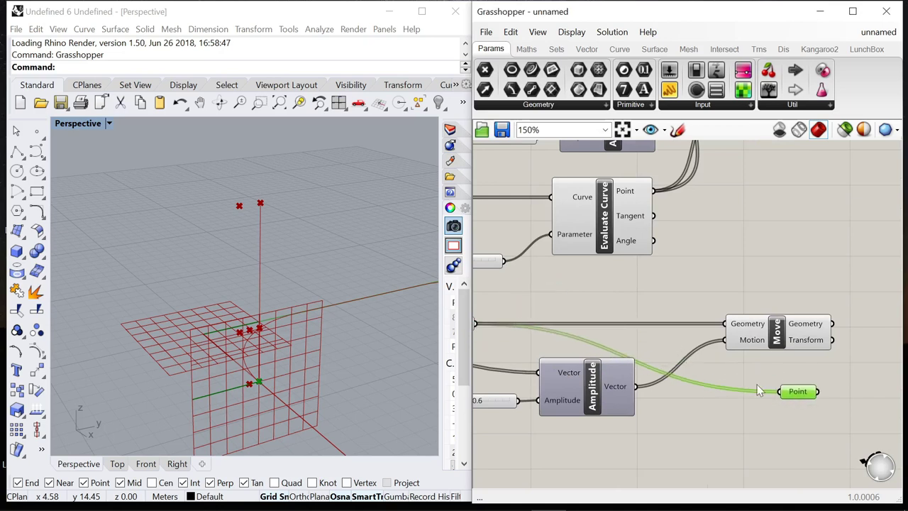
# - Tidy the layout of the lower slider, Amplitude, Move and Point components below Evaluate Curve
pyautogui.scroll(-2, 757, 386)
pyautogui.moveTo(751, 347); pyautogui.dragTo(748, 332)
pyautogui.moveTo(614, 386); pyautogui.dragTo(602, 395)
pyautogui.scroll(-1, 578, 350)
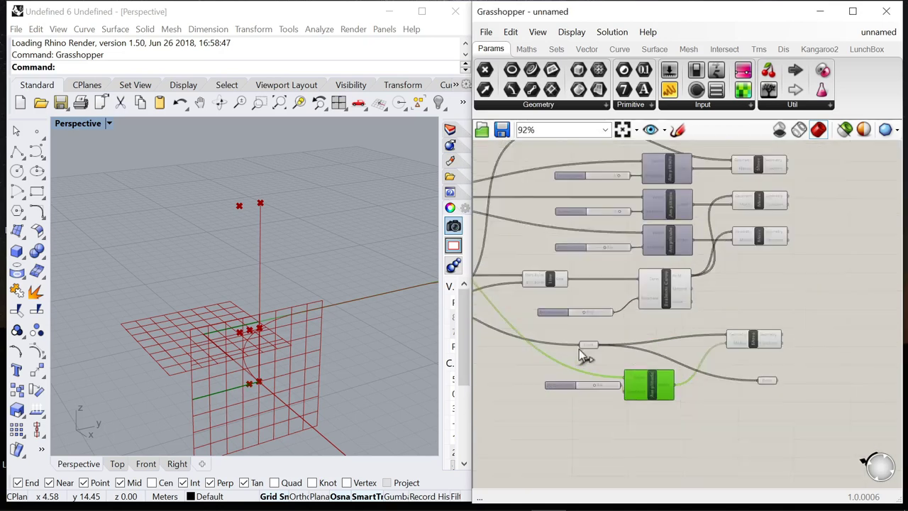
pyautogui.click(589, 334)
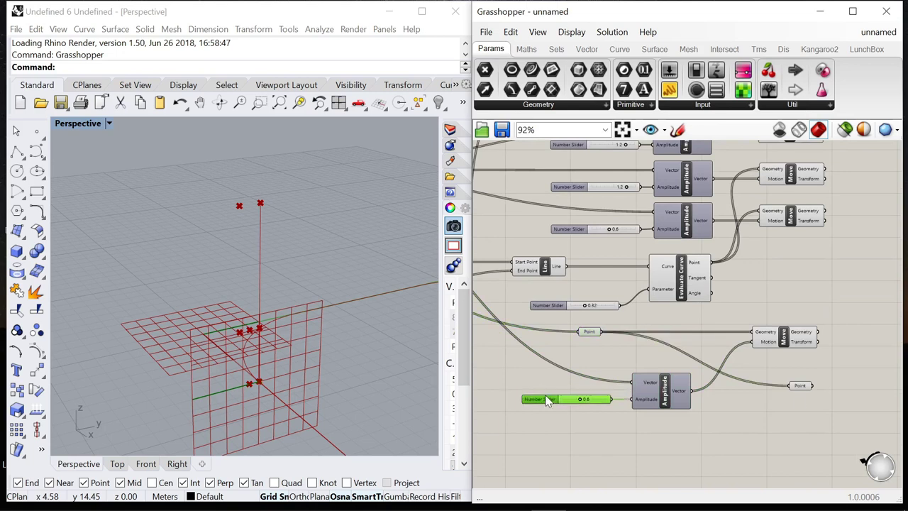
# - Select the Move components and the uppermost Point one by one to check which profile corner each produces in the viewport
pyautogui.click(788, 340)
pyautogui.click(800, 216)
pyautogui.scroll(-4, 698, 345)
pyautogui.scroll(3, 788, 242)
pyautogui.click(720, 270)
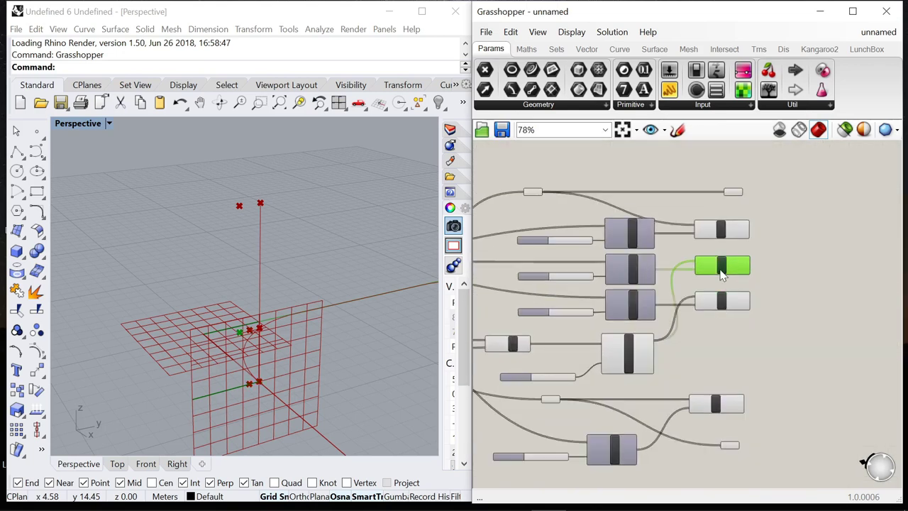
pyautogui.click(725, 229)
pyautogui.click(731, 192)
pyautogui.scroll(-2, 731, 193)
pyautogui.scroll(3, 662, 227)
# - Add a PolyLine component beside the Move column and connect the upper Point parameter to its Vertices input
pyautogui.doubleClick(646, 232)
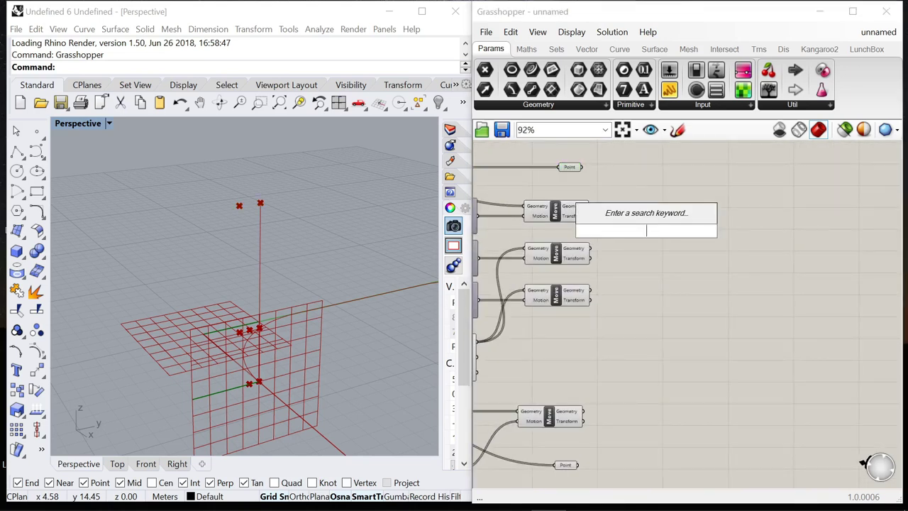
pyautogui.write('poly')
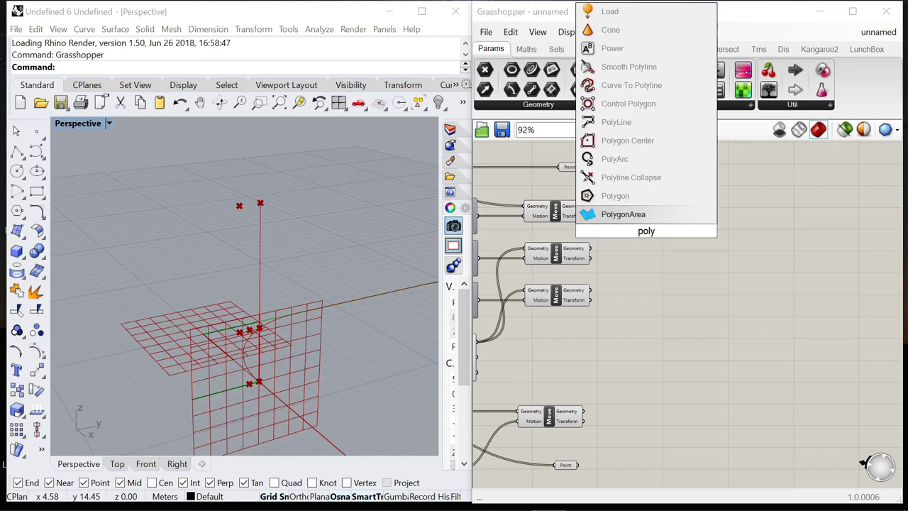
pyautogui.click(607, 122)
pyautogui.scroll(2, 589, 178)
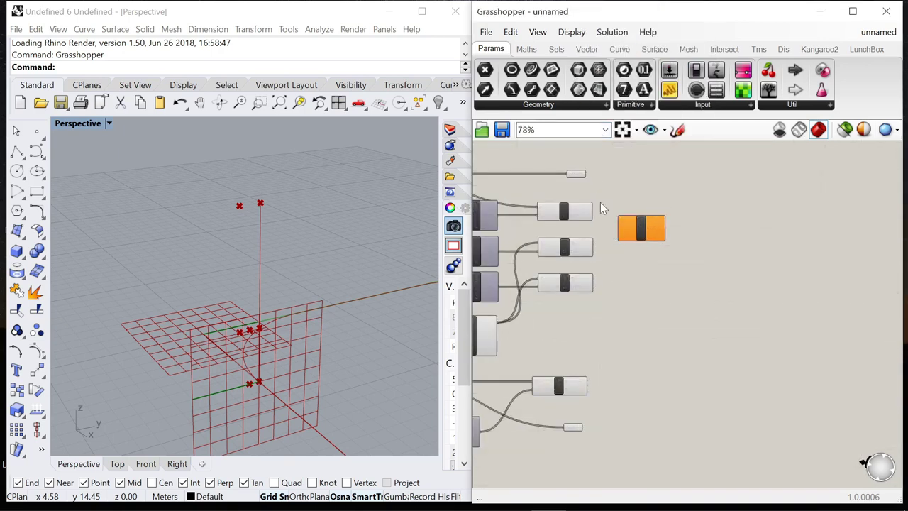
pyautogui.moveTo(634, 245); pyautogui.dragTo(635, 247)
pyautogui.moveTo(656, 249); pyautogui.dragTo(692, 247)
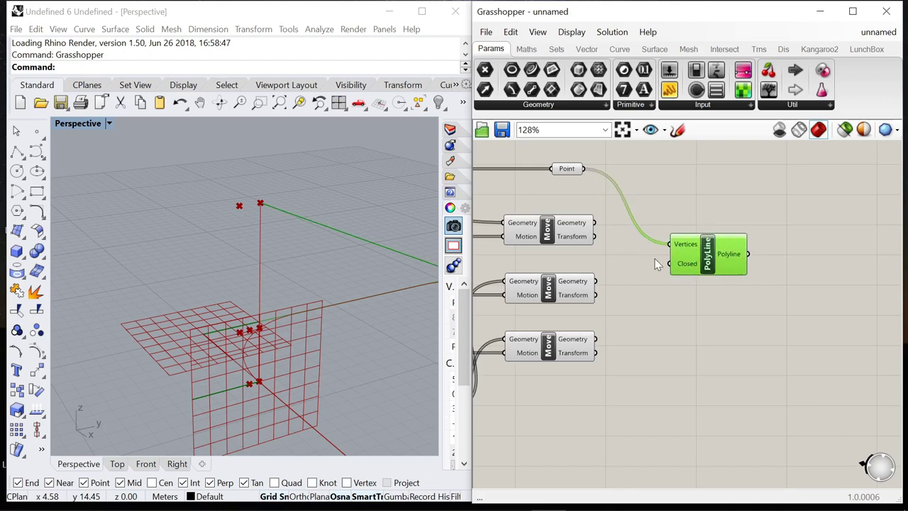
# - Graft the upper Point parameter's output and shift the PolyLine further from the Move column
pyautogui.rightClick(566, 175)
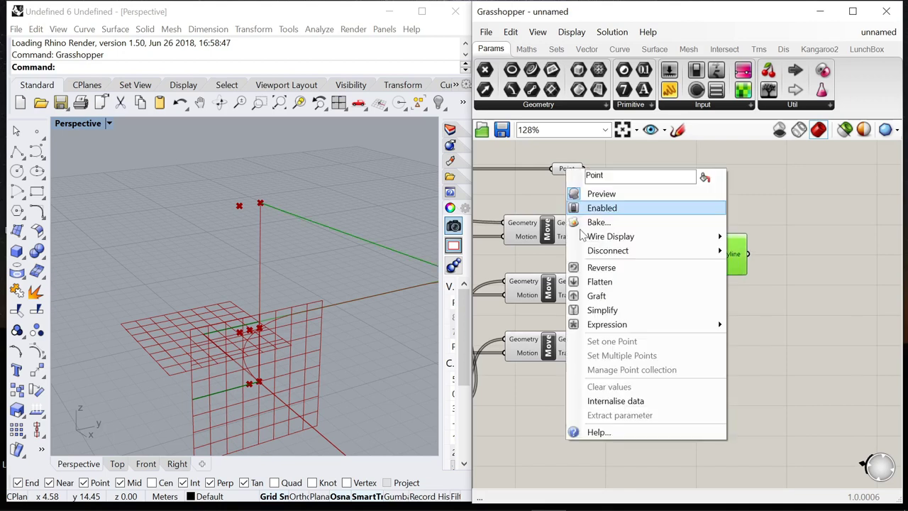
pyautogui.moveTo(619, 324)
pyautogui.click(598, 296)
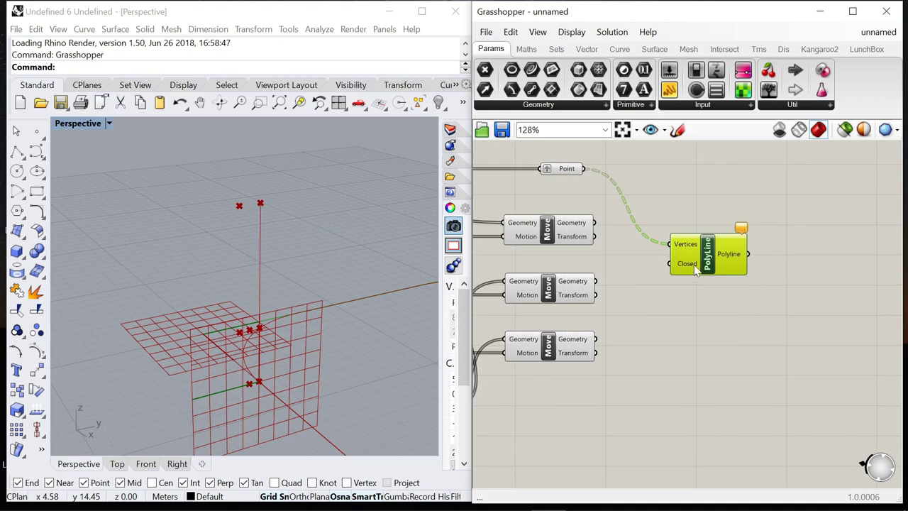
pyautogui.moveTo(695, 269); pyautogui.dragTo(742, 264)
# - Graft the Geometry outputs of the three stacked Move components
pyautogui.rightClick(567, 222)
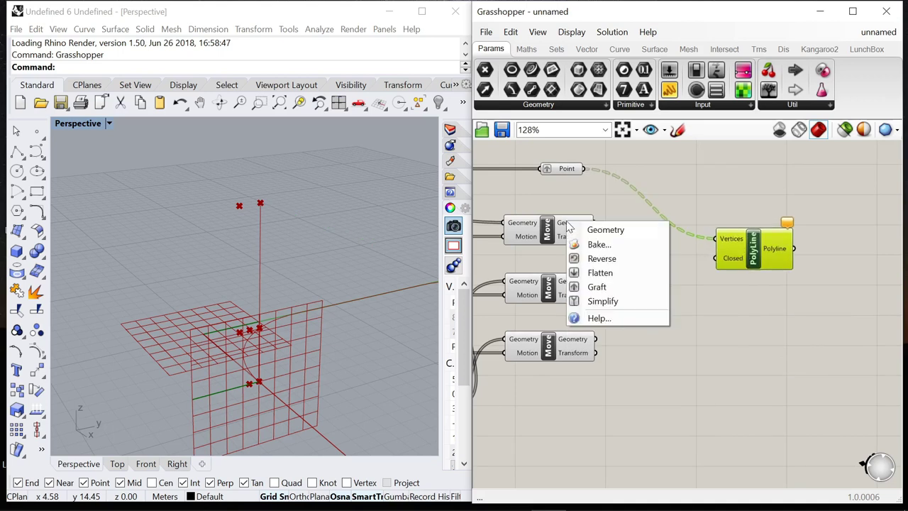
pyautogui.click(596, 287)
pyautogui.rightClick(573, 281)
pyautogui.click(603, 344)
pyautogui.scroll(-4, 566, 217)
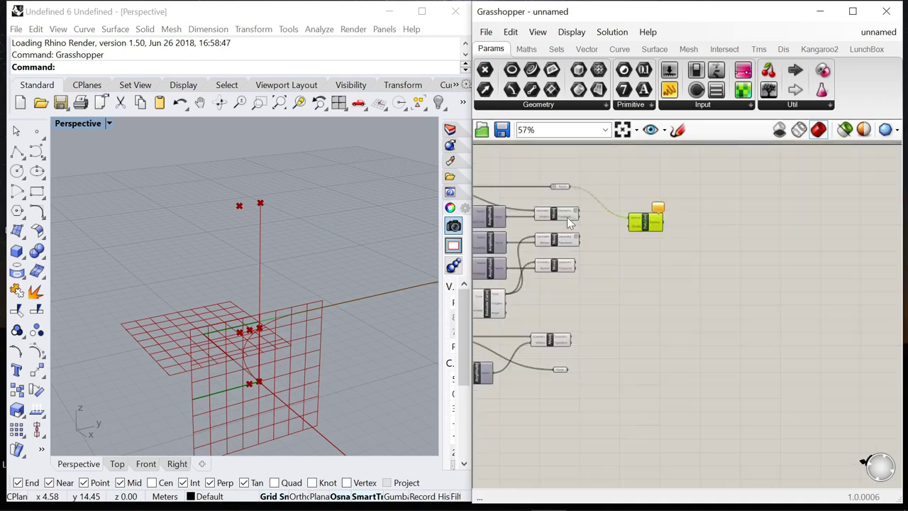
pyautogui.scroll(4, 581, 276)
pyautogui.rightClick(565, 266)
pyautogui.click(597, 334)
pyautogui.scroll(-4, 546, 174)
pyautogui.scroll(4, 547, 314)
# - Graft the lower Move's Geometry output and the Point parameter beneath it
pyautogui.rightClick(544, 264)
pyautogui.click(580, 330)
pyautogui.click(539, 328)
pyautogui.rightClick(539, 332)
pyautogui.click(578, 364)
# - Add a Merge component between the Move column and the PolyLine
pyautogui.scroll(-2, 579, 368)
pyautogui.scroll(3, 609, 248)
pyautogui.doubleClick(623, 268)
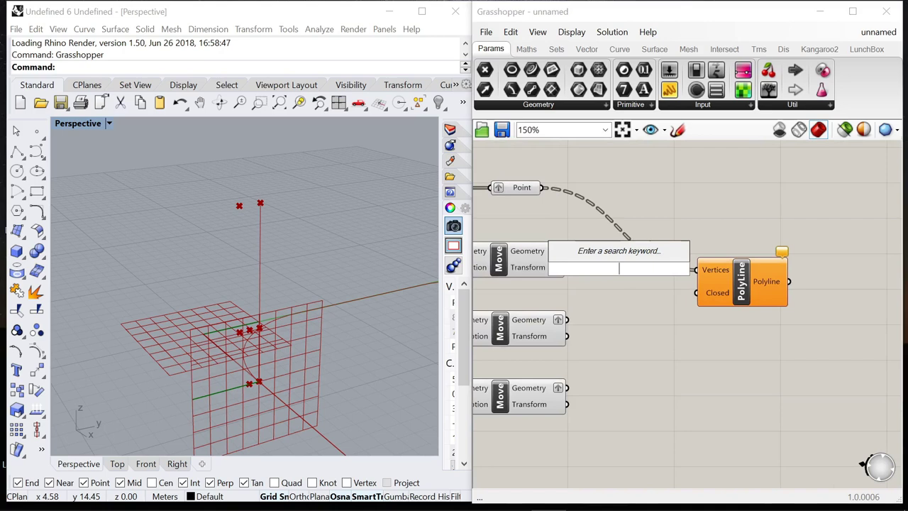
pyautogui.write('mer')
pyautogui.click(584, 253)
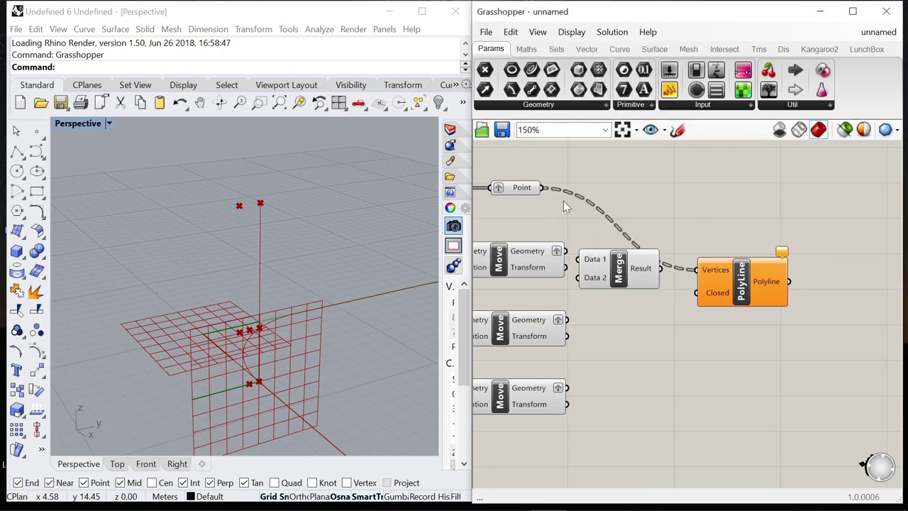
# - Disconnect the Point from the PolyLine's Vertices, make room between the components and connect the Point to Merge's Data 1
pyautogui.rightClick(710, 269)
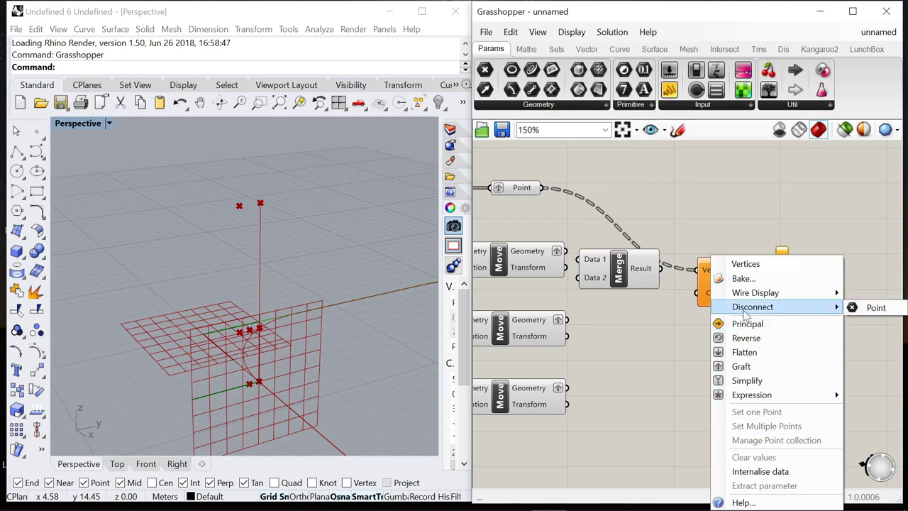
pyautogui.click(862, 309)
pyautogui.moveTo(733, 285); pyautogui.dragTo(831, 282)
pyautogui.moveTo(643, 271); pyautogui.dragTo(688, 249)
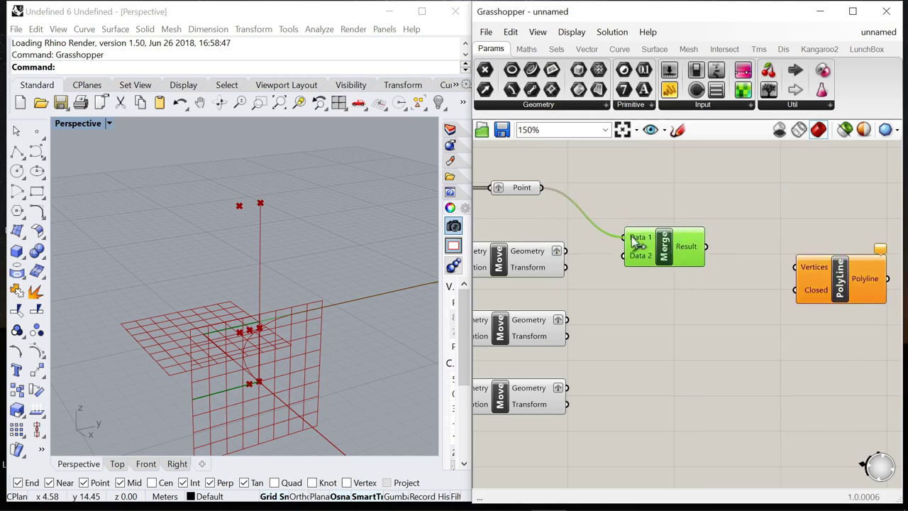
# - Connect the three stacked Moves, the lower Move and the lower Point in order to Merge inputs two to six
pyautogui.click(522, 188)
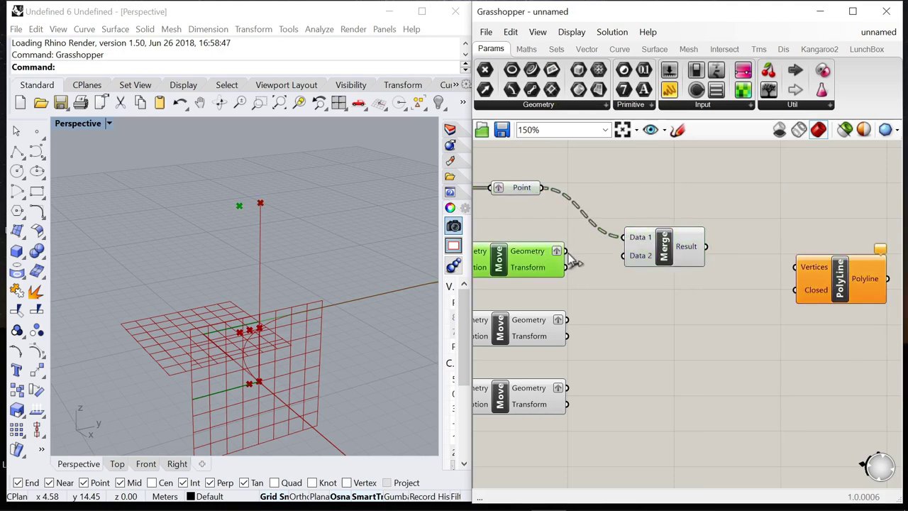
pyautogui.click(551, 326)
pyautogui.moveTo(632, 259); pyautogui.dragTo(637, 271)
pyautogui.click(537, 401)
pyautogui.scroll(-3, 631, 182)
pyautogui.moveTo(650, 233); pyautogui.dragTo(659, 279)
pyautogui.click(573, 433)
pyautogui.moveTo(558, 484); pyautogui.dragTo(574, 473)
pyautogui.scroll(-5, 590, 383)
pyautogui.scroll(5, 574, 413)
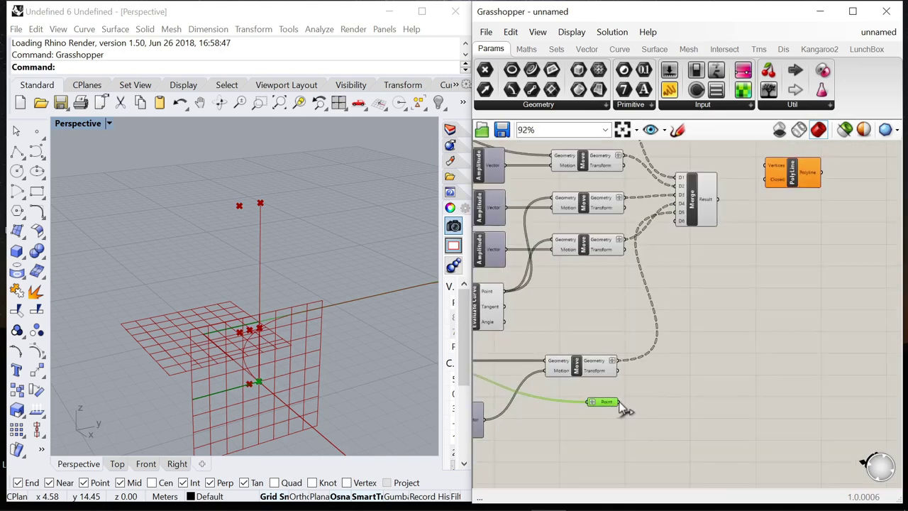
pyautogui.moveTo(699, 215); pyautogui.dragTo(719, 226)
pyautogui.scroll(-5, 635, 278)
pyautogui.scroll(6, 677, 246)
# - Connect the Merge Result to the PolyLine's Vertices and reposition both components
pyautogui.moveTo(677, 247); pyautogui.dragTo(685, 278)
pyautogui.scroll(8, 608, 331)
pyautogui.scroll(-4, 574, 358)
pyautogui.moveTo(718, 235); pyautogui.dragTo(768, 254)
pyautogui.scroll(-4, 636, 236)
pyautogui.scroll(3, 712, 245)
pyautogui.click(743, 329)
# - Add a Boolean Toggle, connect it to the PolyLine's Closed input and set it to True
pyautogui.scroll(3, 715, 316)
pyautogui.doubleClick(698, 359)
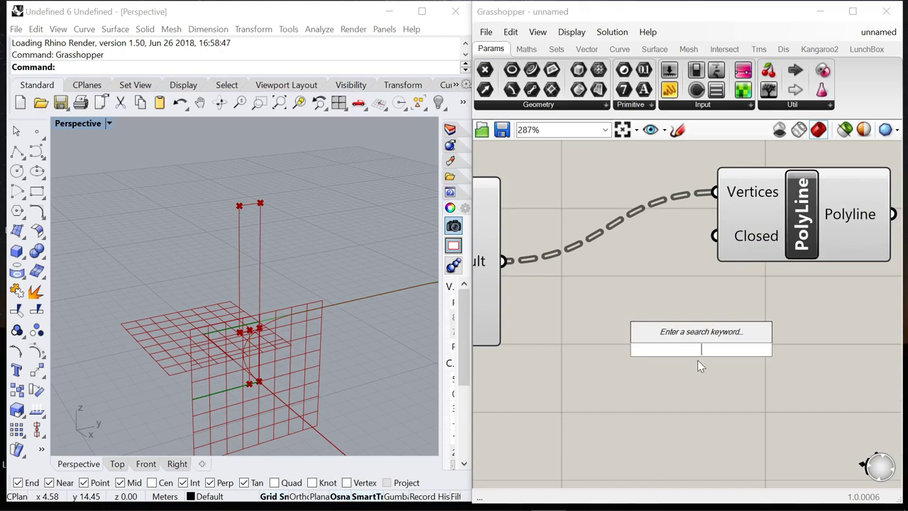
pyautogui.write('boole')
pyautogui.press('Return')
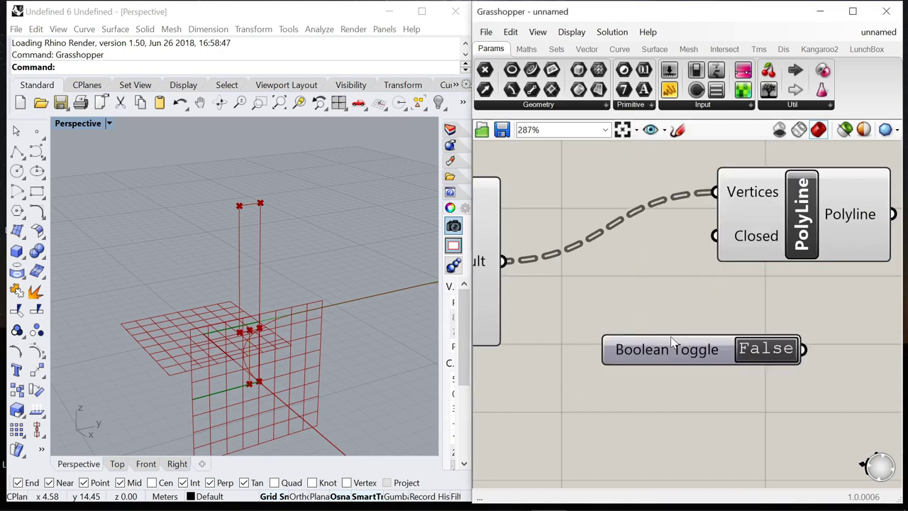
pyautogui.scroll(-2, 568, 390)
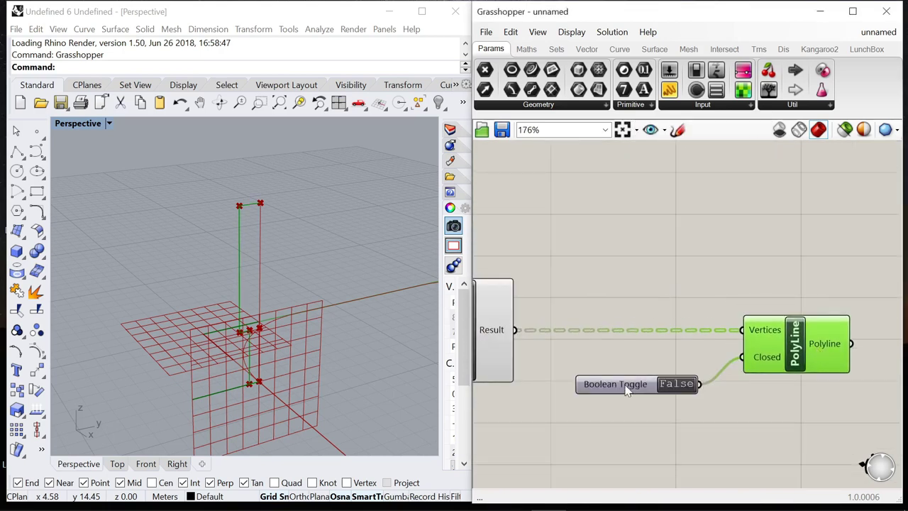
pyautogui.moveTo(626, 390); pyautogui.dragTo(635, 363)
pyautogui.click(759, 348)
pyautogui.scroll(-5, 729, 250)
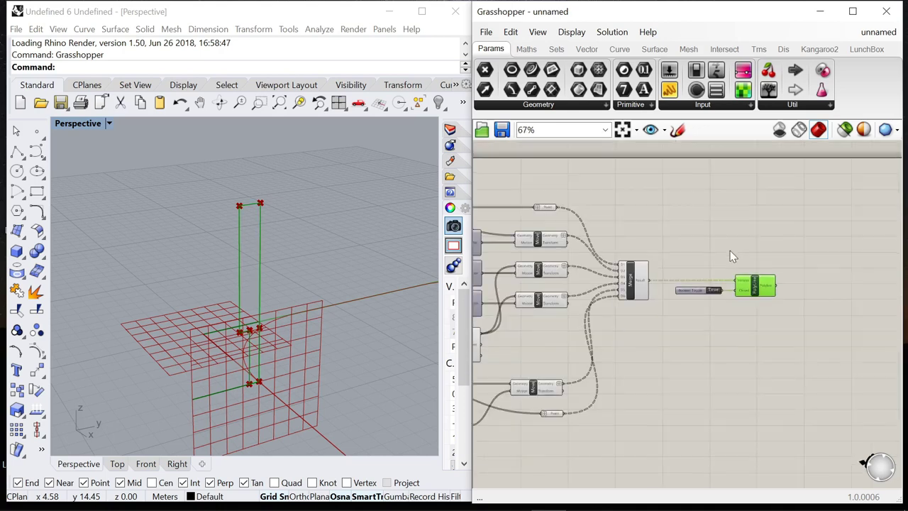
# - Add a Surface parameter after the PolyLine and feed it the Polyline output to fill the fin profile
pyautogui.scroll(4, 799, 280)
pyautogui.scroll(1, 799, 280)
pyautogui.doubleClick(747, 275)
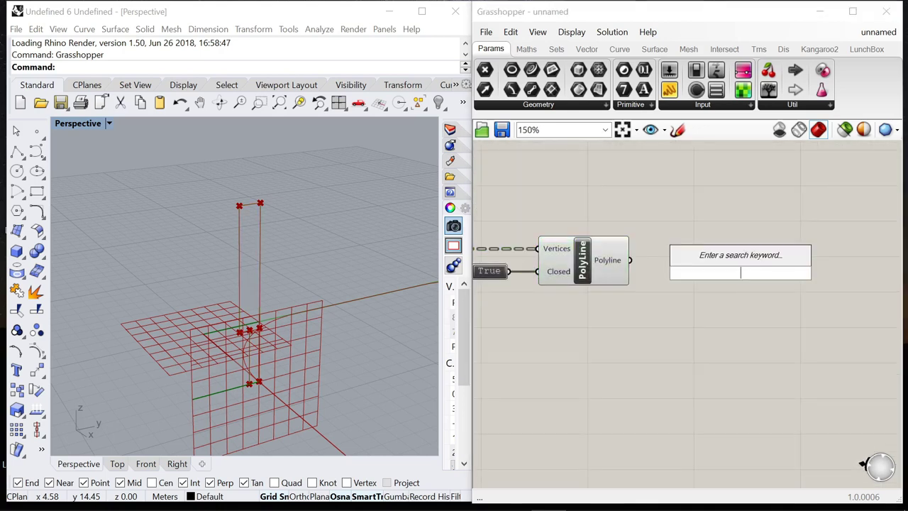
pyautogui.write('surface')
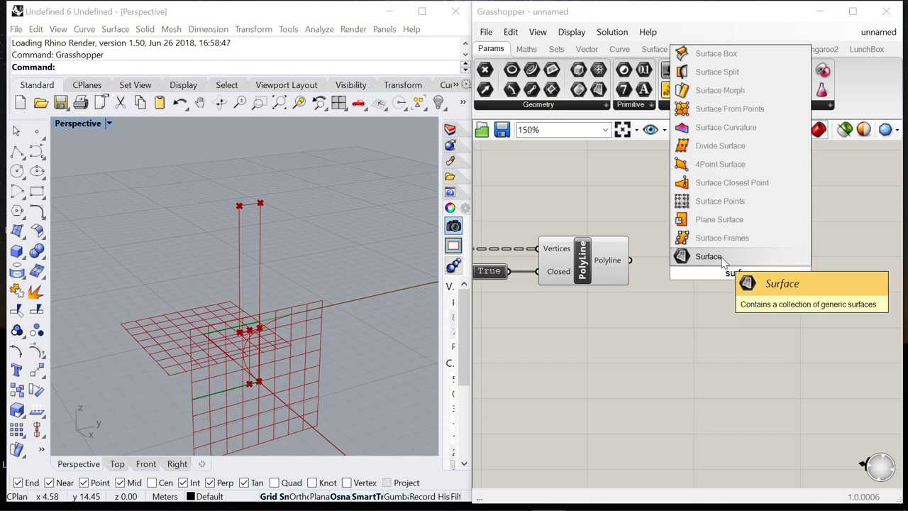
pyautogui.press('Return')
pyautogui.scroll(-6, 692, 259)
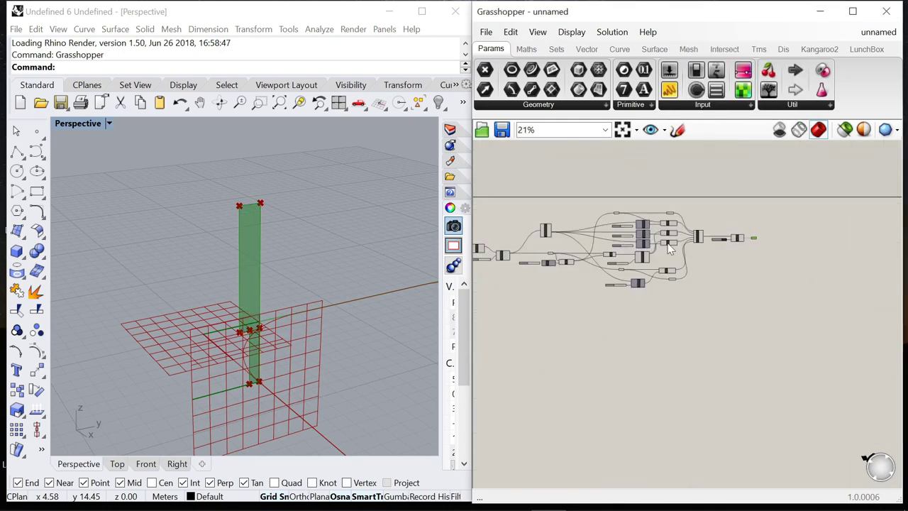
# - Set the slider feeding Evaluate Curve's Parameter to 0.44
pyautogui.scroll(6, 637, 286)
pyautogui.scroll(-2, 668, 274)
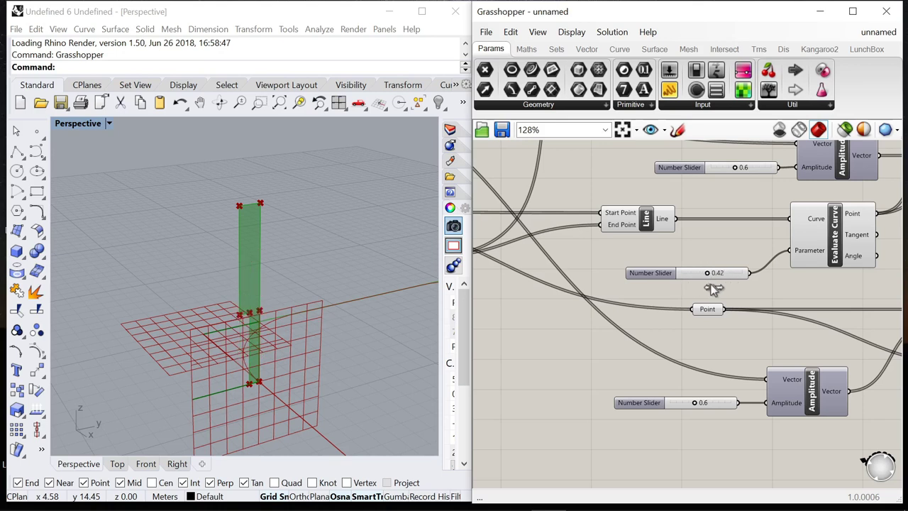
pyautogui.moveTo(717, 291); pyautogui.dragTo(704, 291)
pyautogui.scroll(-3, 702, 280)
pyautogui.scroll(4, 780, 248)
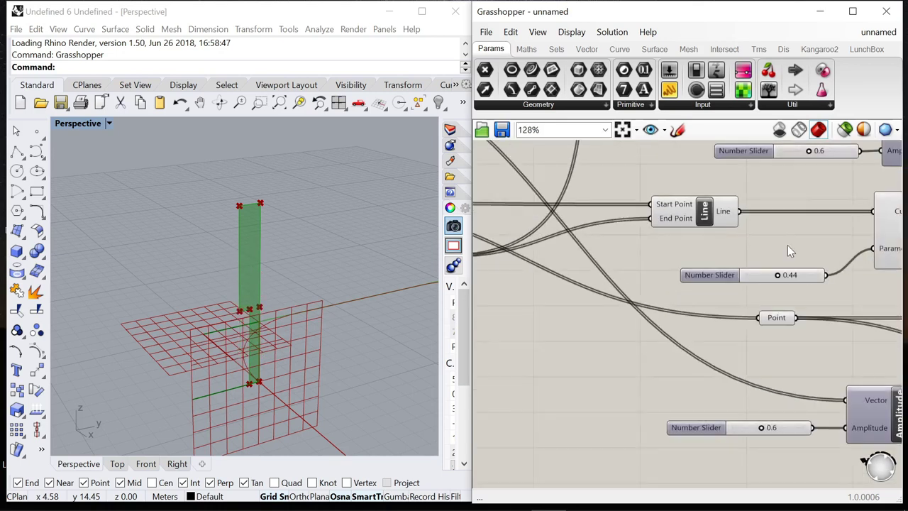
# - Add a Range component and place it below the frames component
pyautogui.scroll(-2, 773, 252)
pyautogui.doubleClick(579, 321)
pyautogui.write('range')
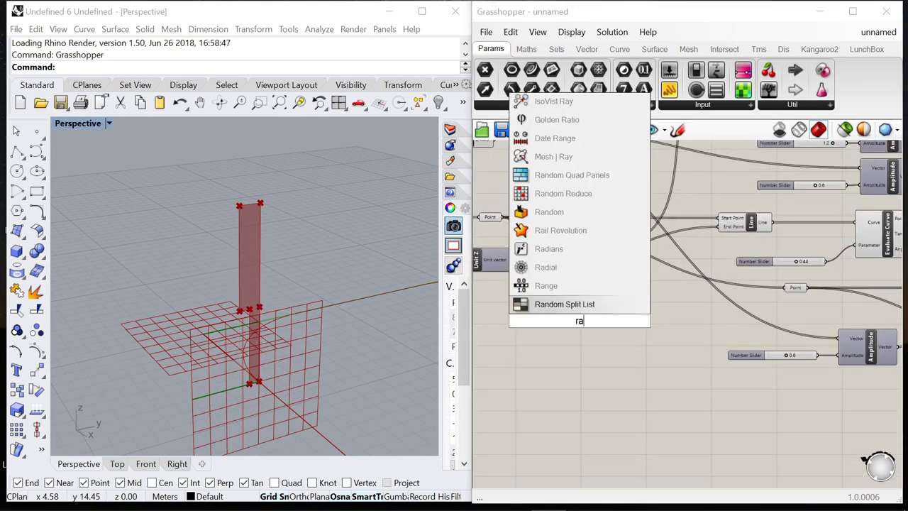
pyautogui.press('Return')
pyautogui.scroll(-2, 624, 318)
pyautogui.scroll(4, 659, 315)
pyautogui.scroll(-4, 660, 316)
pyautogui.moveTo(660, 315)
pyautogui.mouseDown(button='right')
pyautogui.moveTo(625, 289)
pyautogui.moveTo(783, 317)
pyautogui.mouseUp(button='right')
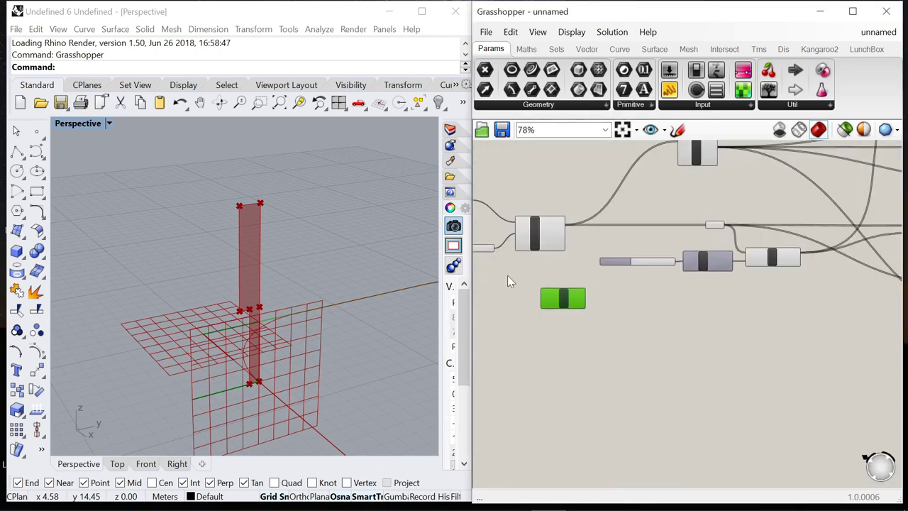
pyautogui.moveTo(507, 275); pyautogui.dragTo(605, 275, button='right')
pyautogui.scroll(3, 645, 265)
pyautogui.scroll(-4, 613, 244)
pyautogui.scroll(3, 569, 246)
# - Increase the frame count to place fins around the whole rounded rectangle and hide the frames component's preview
pyautogui.moveTo(537, 236); pyautogui.dragTo(504, 182)
pyautogui.scroll(-3, 300, 260)
pyautogui.scroll(-4, 593, 240)
pyautogui.rightClick(553, 160)
pyautogui.click(590, 183)
pyautogui.click(592, 187)
pyautogui.scroll(-3, 550, 207)
pyautogui.scroll(3, 336, 302)
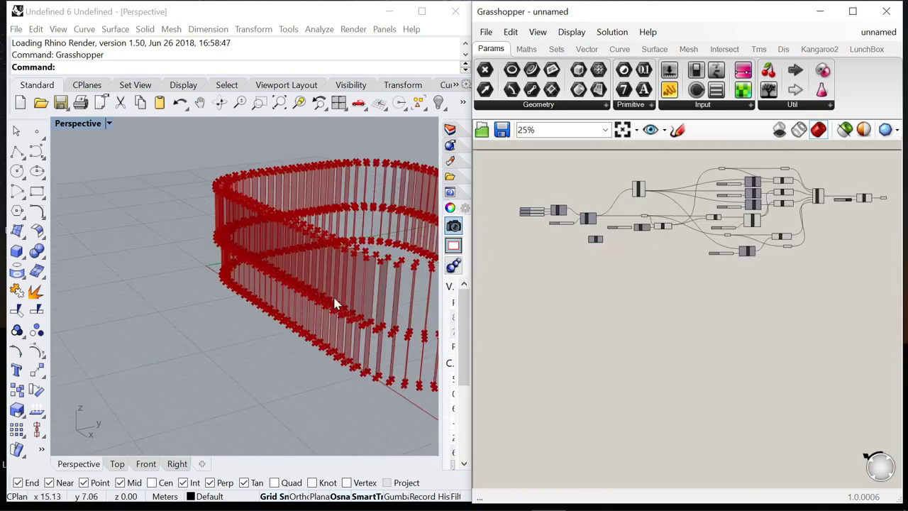
# - Turn off the preview of the intermediate point, line, Move and PolyLine components so only the fin surfaces show
pyautogui.scroll(-1, 658, 209)
pyautogui.moveTo(629, 161); pyautogui.dragTo(779, 284)
pyautogui.rightClick(674, 156)
pyautogui.click(713, 175)
pyautogui.scroll(3, 787, 199)
pyautogui.click(790, 201)
pyautogui.rightClick(784, 171)
pyautogui.click(809, 187)
# - Examine the row of fin surfaces around the rounded rectangle in the viewport and review the definition
pyautogui.scroll(7, 634, 256)
pyautogui.moveTo(660, 243)
pyautogui.mouseDown()
pyautogui.moveTo(679, 259)
pyautogui.moveTo(661, 260)
pyautogui.mouseUp()
pyautogui.moveTo(352, 330); pyautogui.dragTo(328, 320, button='right')
pyautogui.scroll(-4, 761, 227)
pyautogui.scroll(-6, 761, 228)
pyautogui.scroll(9, 695, 232)
pyautogui.scroll(-7, 707, 237)
pyautogui.scroll(8, 571, 260)
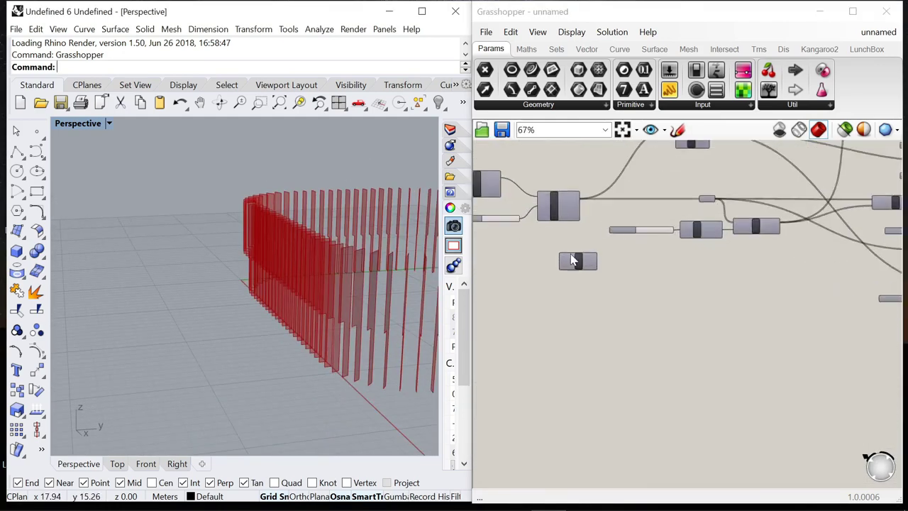
# - Connect the frame count slider to the Range component's Steps input
pyautogui.scroll(-7, 571, 264)
pyautogui.scroll(6, 532, 255)
pyautogui.moveTo(560, 193); pyautogui.dragTo(624, 297)
pyautogui.moveTo(716, 288)
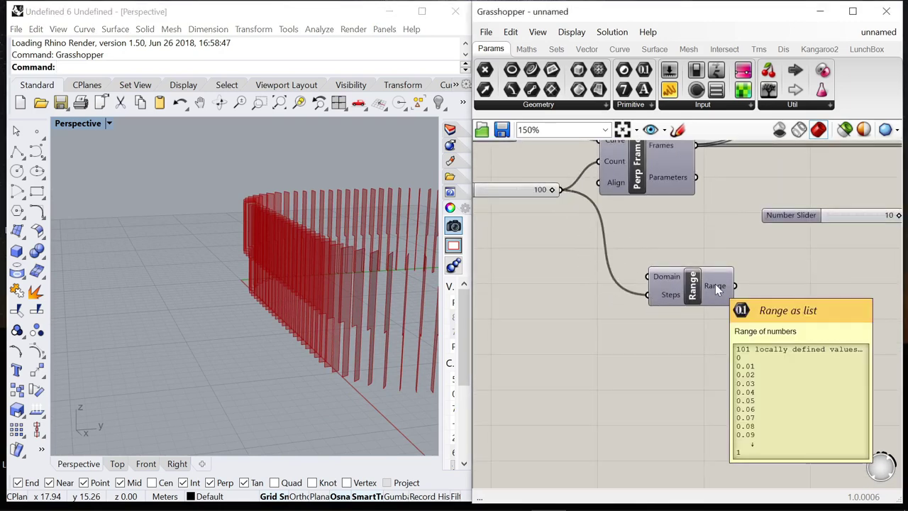
# - Insert a Subtraction component that subtracts a panel value of 1 from the frame count and feeds the Range's Steps
pyautogui.click(523, 49)
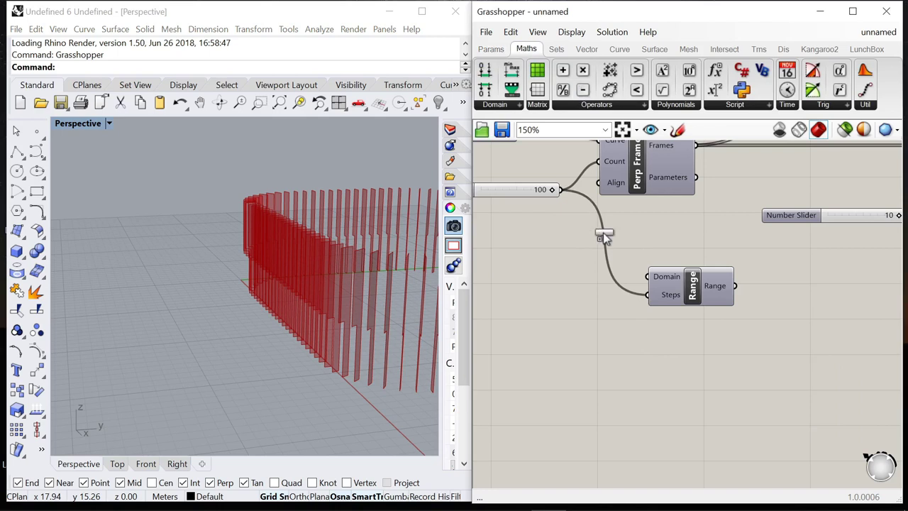
pyautogui.doubleClick(541, 270)
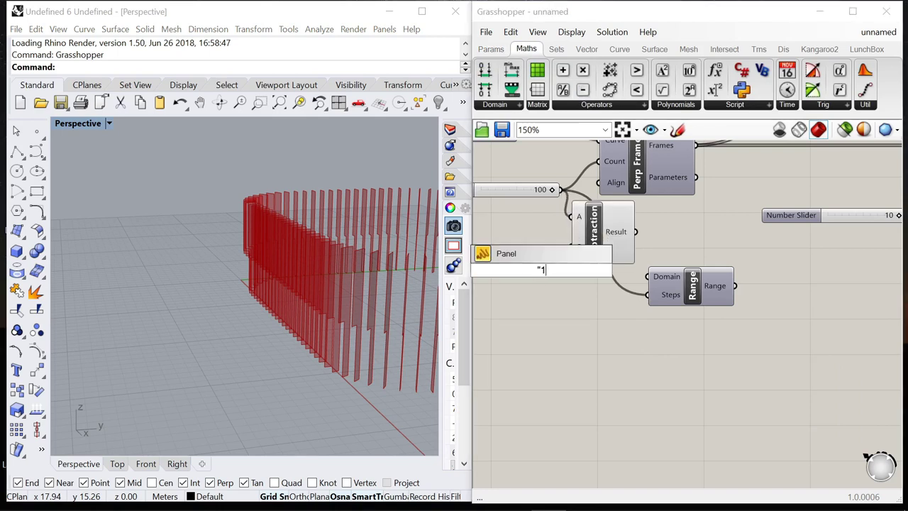
pyautogui.press('Return')
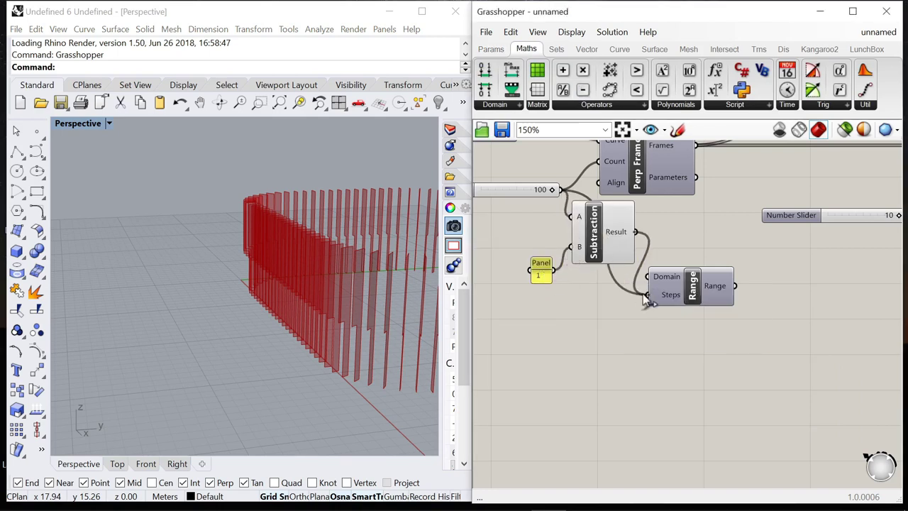
pyautogui.moveTo(606, 243); pyautogui.dragTo(607, 289)
pyautogui.click(541, 268)
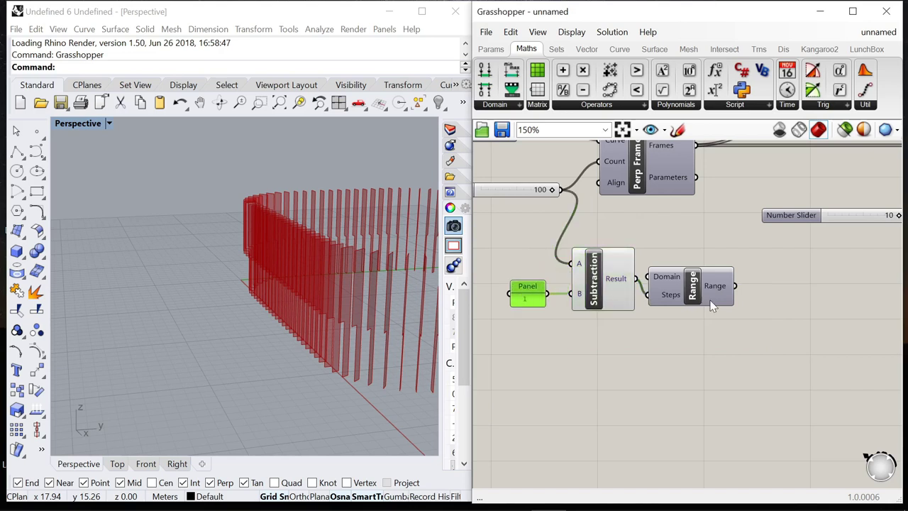
pyautogui.moveTo(686, 290); pyautogui.dragTo(709, 283)
# - Move the panel, Subtraction and Range components together to tidy their place below the Perp Frames component
pyautogui.scroll(-5, 621, 310)
pyautogui.moveTo(683, 318); pyautogui.dragTo(571, 275)
pyautogui.moveTo(652, 307); pyautogui.dragTo(681, 323)
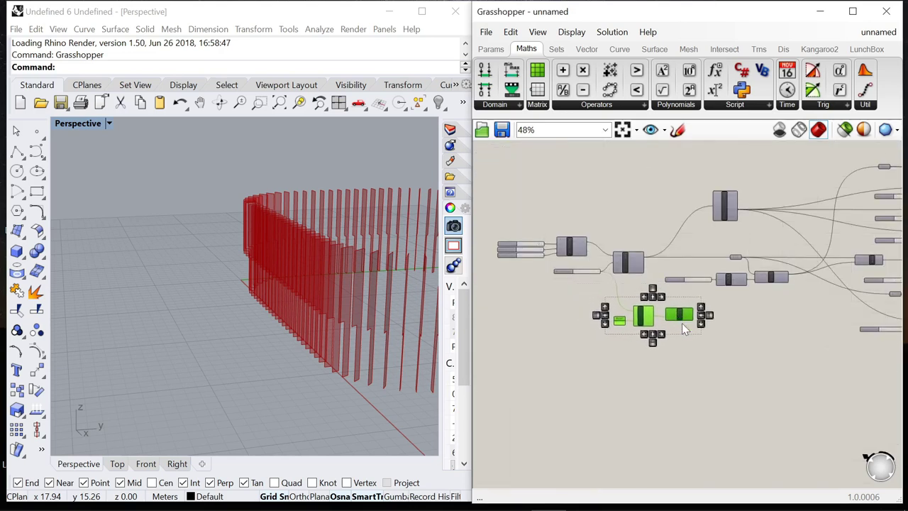
pyautogui.click(681, 322)
# - Add a Graph Mapper beside the Range component with the Range output as its input
pyautogui.scroll(4, 674, 316)
pyautogui.moveTo(661, 308)
pyautogui.moveTo(661, 308); pyautogui.dragTo(539, 284, button='right')
pyautogui.doubleClick(652, 302)
pyautogui.write('graph')
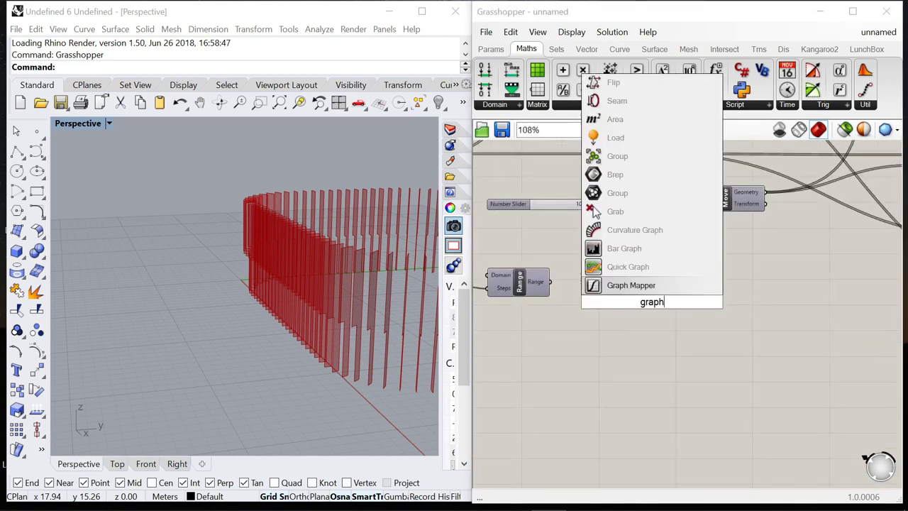
pyautogui.press('Return')
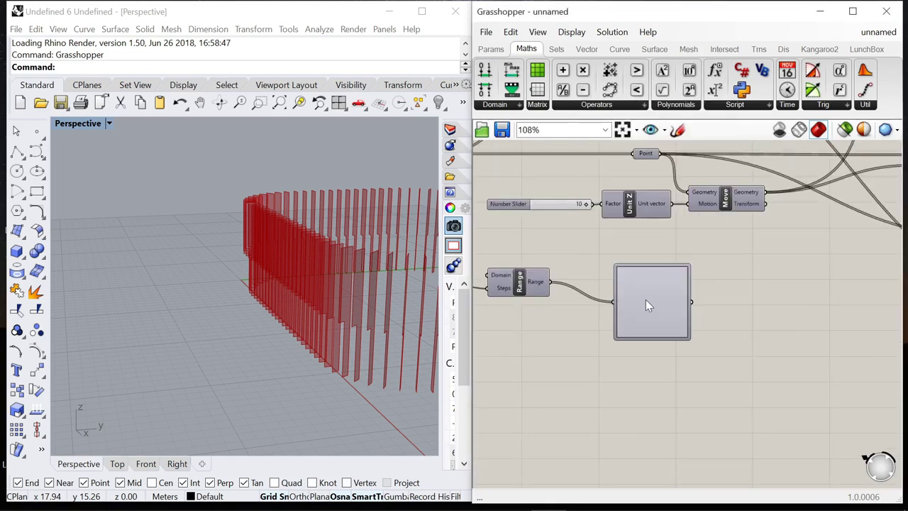
# - Set the Graph Mapper's graph type to Sine
pyautogui.scroll(3, 645, 300)
pyautogui.click(607, 279)
pyautogui.rightClick(607, 280)
pyautogui.moveTo(677, 440)
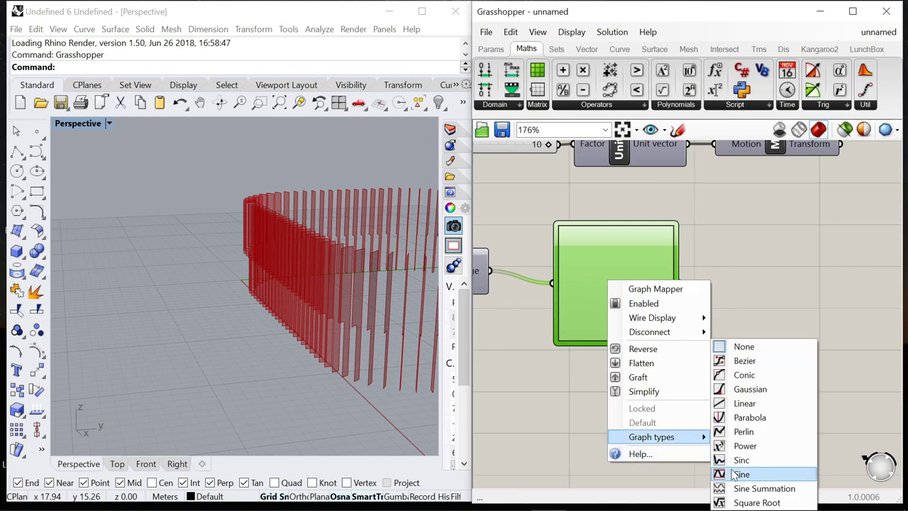
pyautogui.click(738, 474)
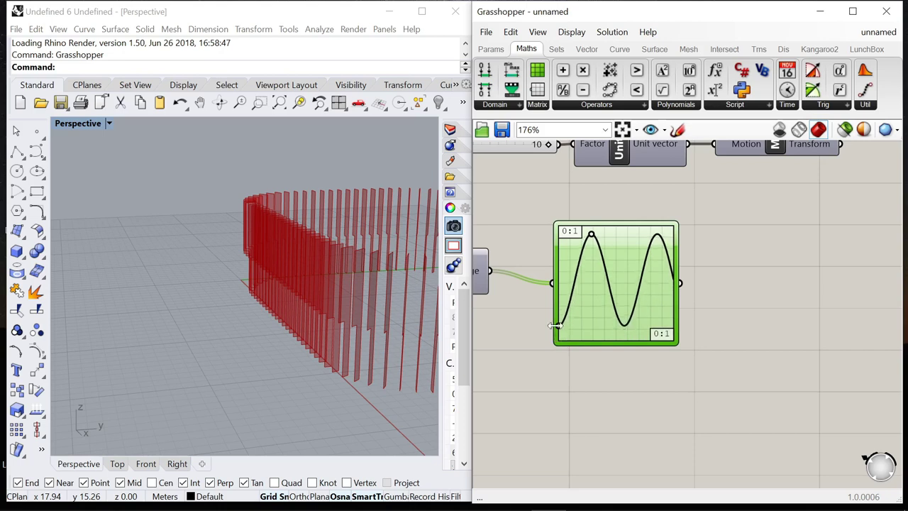
# - Connect the Graph Mapper output to the Evaluate component's Parameter input in place of the number slider
pyautogui.scroll(-5, 606, 266)
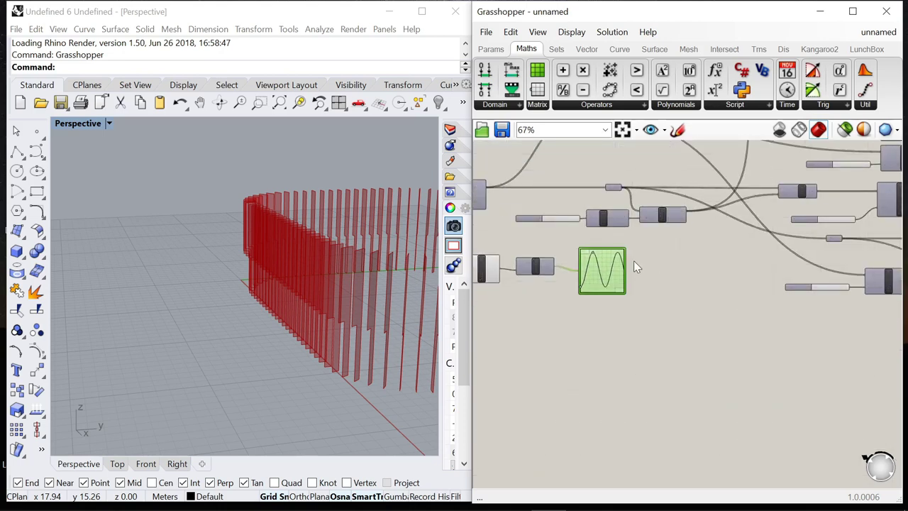
pyautogui.scroll(-2, 631, 261)
pyautogui.scroll(3, 632, 260)
pyautogui.scroll(-3, 632, 261)
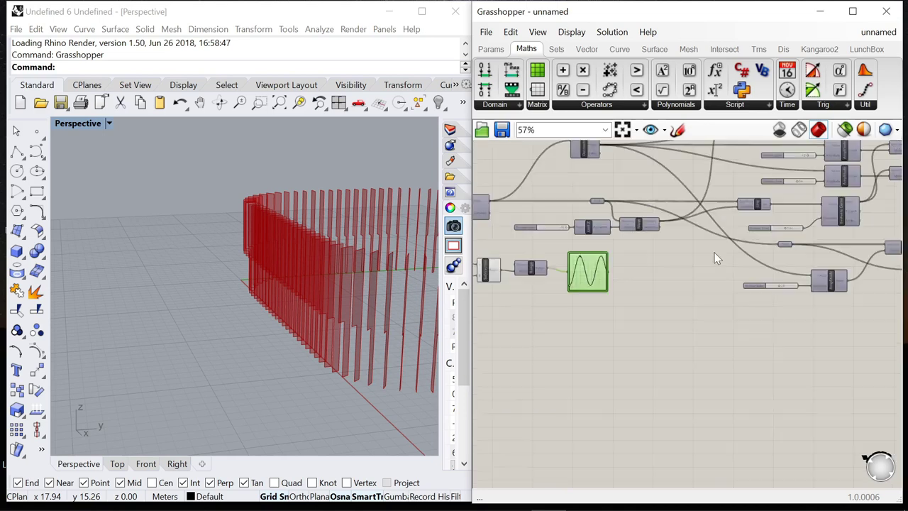
pyautogui.scroll(2, 713, 244)
pyautogui.scroll(3, 551, 284)
pyautogui.moveTo(547, 283); pyautogui.dragTo(837, 158)
pyautogui.moveTo(262, 277); pyautogui.dragTo(404, 264, button='right')
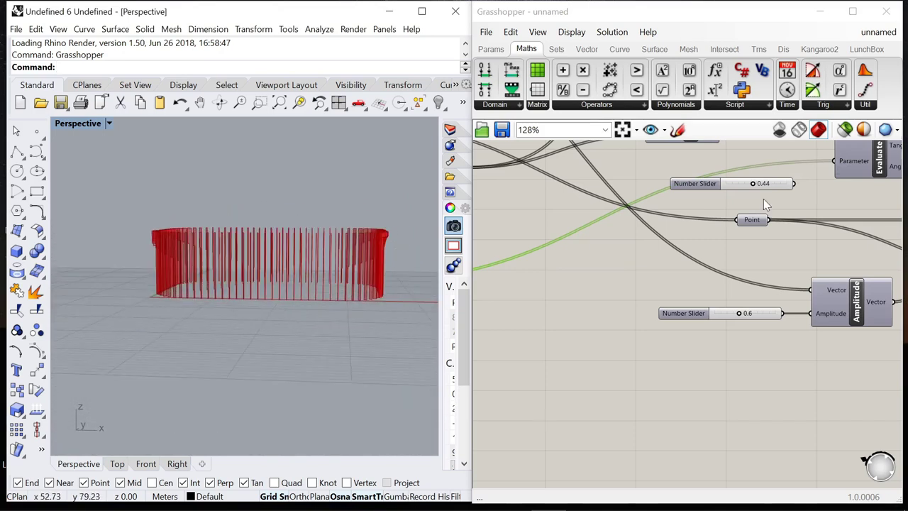
# - Delete the disconnected 0.44 number slider beside the Evaluate component
pyautogui.moveTo(763, 198); pyautogui.dragTo(800, 215, button='right')
pyautogui.click(750, 199)
pyautogui.scroll(-2, 709, 234)
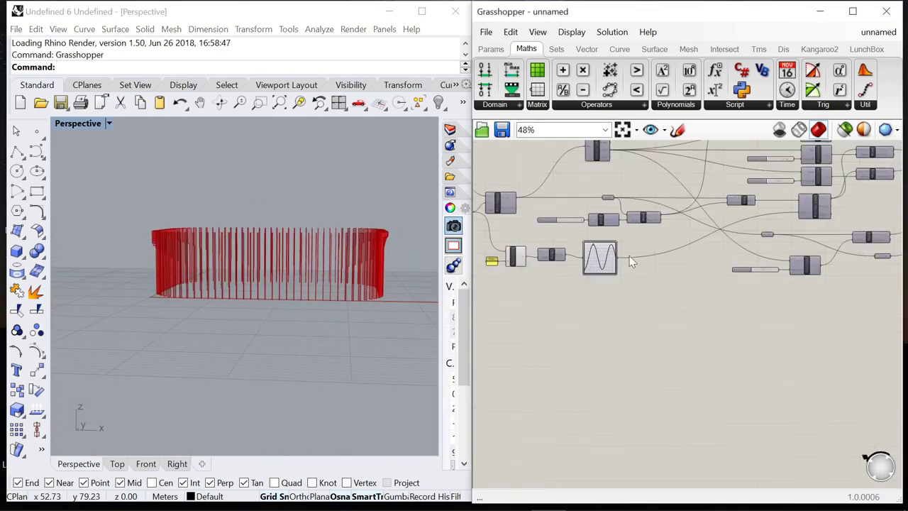
# - Move the panel, Subtraction and Range components closer to the Graph Mapper
pyautogui.scroll(2, 670, 256)
pyautogui.scroll(-2, 668, 250)
pyautogui.moveTo(492, 254); pyautogui.dragTo(554, 254, button='right')
pyautogui.scroll(1, 556, 254)
pyautogui.moveTo(613, 289); pyautogui.dragTo(478, 249)
pyautogui.moveTo(592, 256); pyautogui.dragTo(621, 254)
# - Shift the sine graph's peak handle slightly to shorten the wave period
pyautogui.scroll(4, 707, 293)
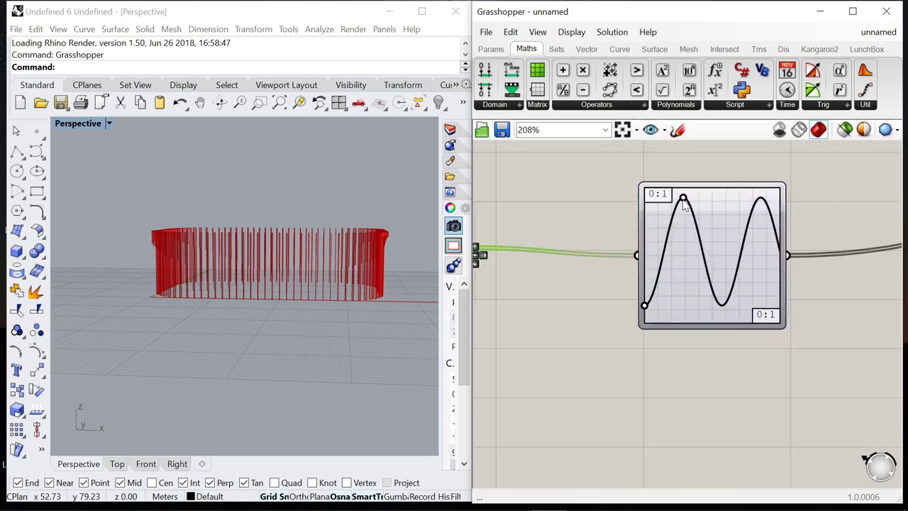
pyautogui.moveTo(683, 202); pyautogui.dragTo(679, 202)
pyautogui.scroll(-9, 596, 269)
pyautogui.scroll(4, 814, 208)
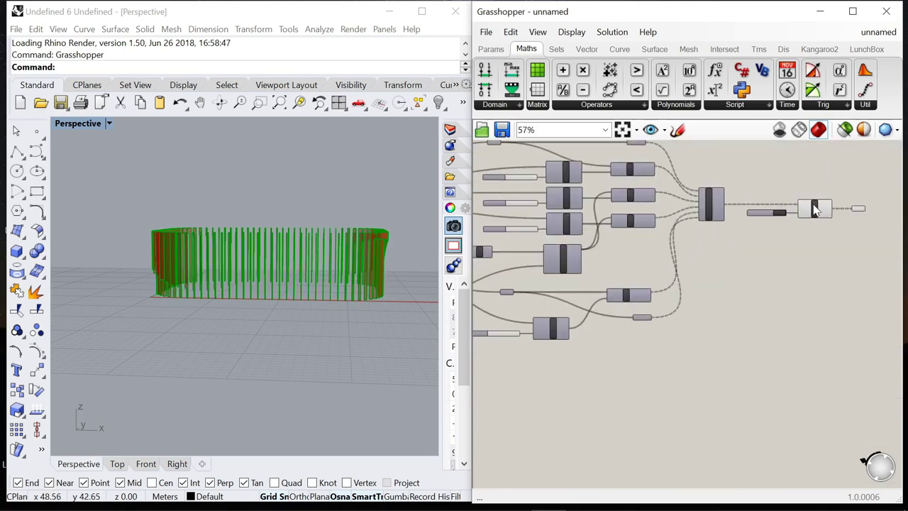
# - Turn off the preview of the component feeding the final fin surface parameter, and select that parameter to highlight the fins
pyautogui.click(854, 208)
pyautogui.click(814, 208)
pyautogui.middleClick(796, 172)
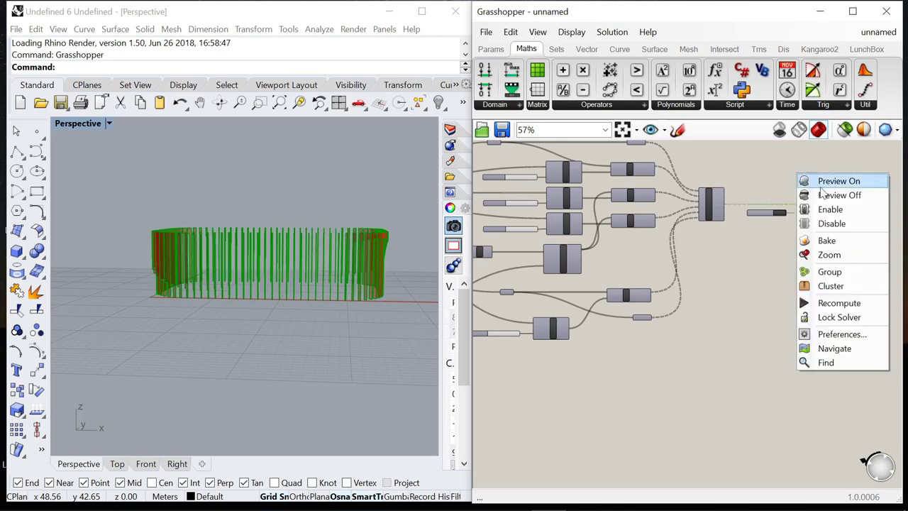
pyautogui.click(833, 197)
pyautogui.click(856, 210)
# - Examine the wave pattern along the fins from several sides and compare it with the sine graph
pyautogui.moveTo(256, 298); pyautogui.dragTo(237, 272, button='right')
pyautogui.scroll(4, 574, 280)
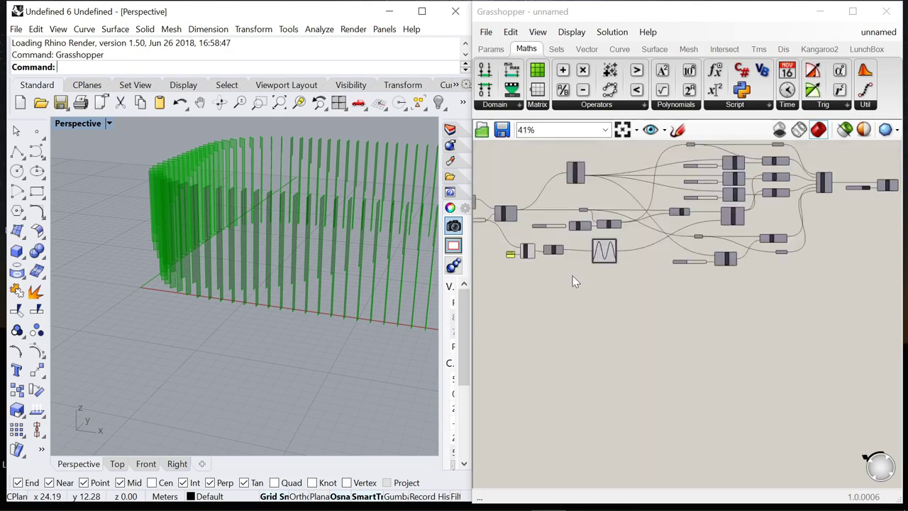
pyautogui.moveTo(283, 248); pyautogui.dragTo(324, 255, button='right')
pyautogui.scroll(-5, 325, 255)
pyautogui.moveTo(408, 239); pyautogui.dragTo(404, 273, button='right')
pyautogui.scroll(10, 148, 263)
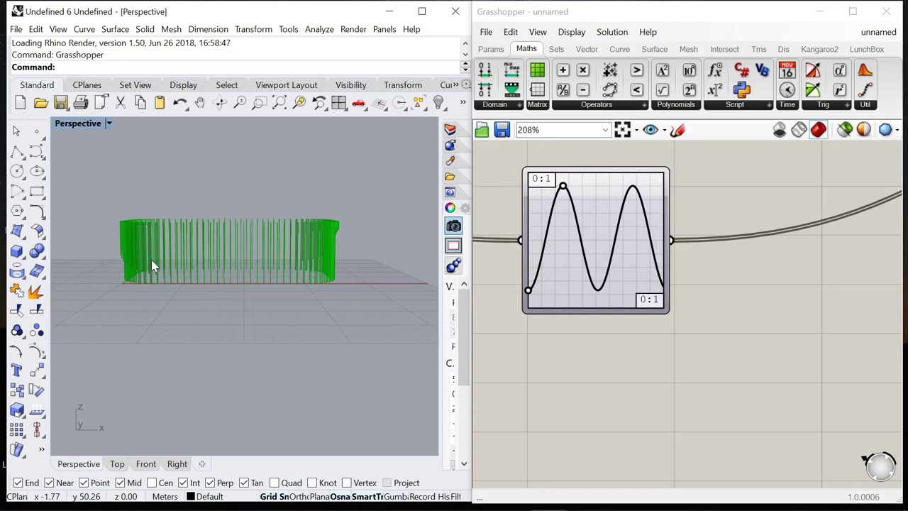
pyautogui.moveTo(224, 303); pyautogui.dragTo(424, 305, button='right')
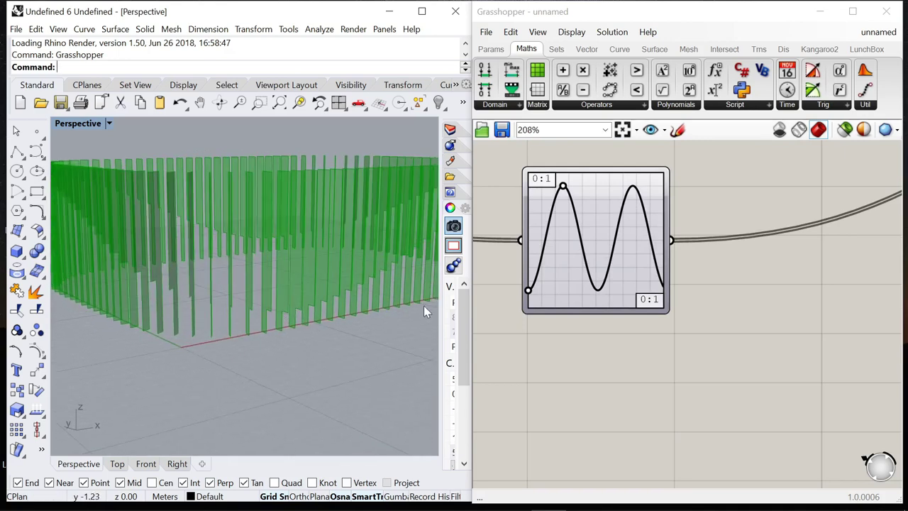
pyautogui.scroll(-4, 221, 298)
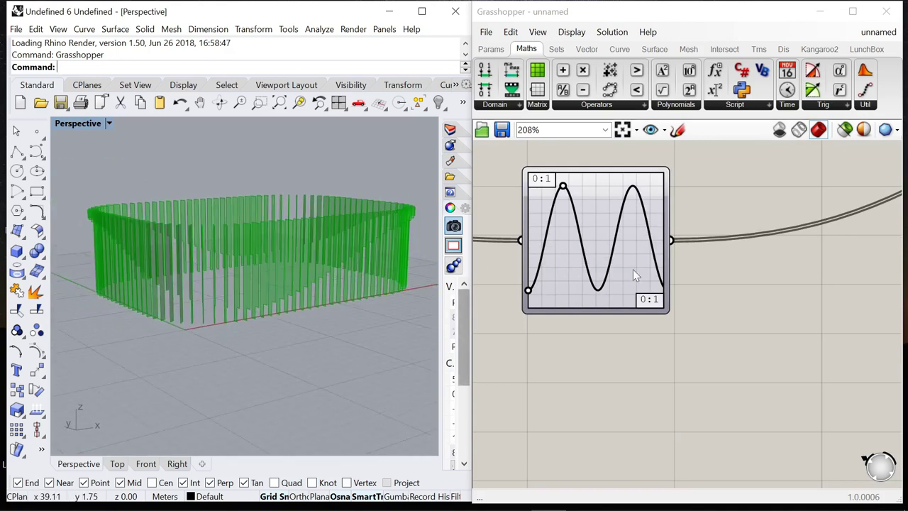
# - Adjust the sine graph's peak handle so that about two wave periods run around the fins
pyautogui.moveTo(562, 187); pyautogui.dragTo(553, 195)
pyautogui.scroll(-3, 217, 262)
pyautogui.moveTo(301, 275); pyautogui.dragTo(102, 275, button='right')
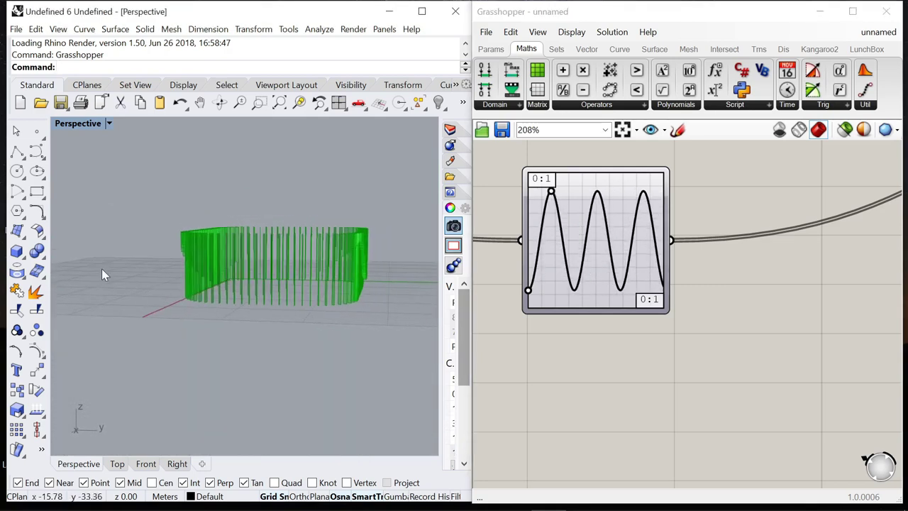
pyautogui.moveTo(550, 194); pyautogui.dragTo(556, 193)
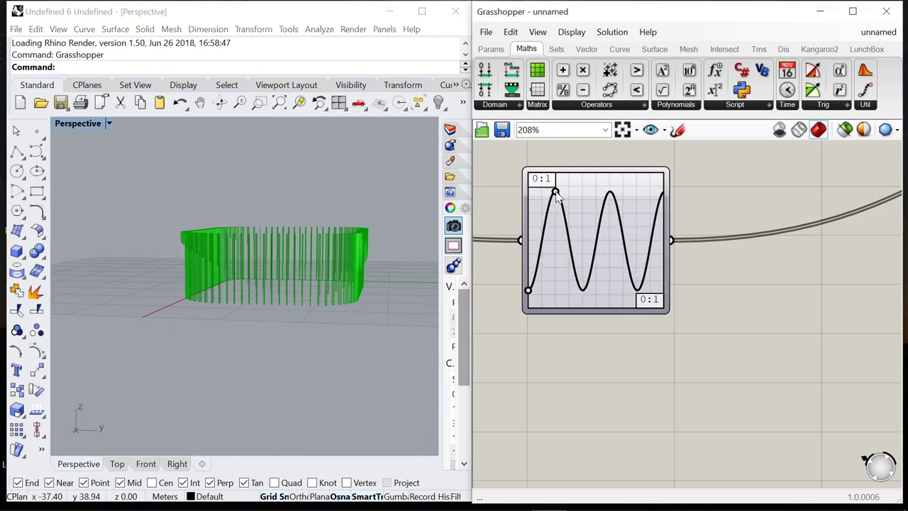
pyautogui.moveTo(383, 305)
pyautogui.mouseDown(button='right')
pyautogui.moveTo(336, 310)
pyautogui.moveTo(396, 310)
pyautogui.mouseUp(button='right')
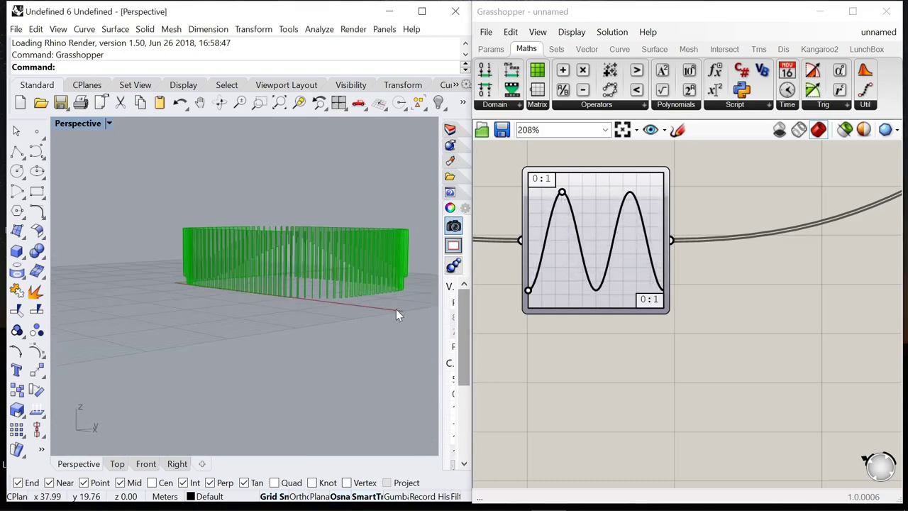
# - Examine the wave-shaped fins from above and review the components of the whole definition
pyautogui.scroll(-4, 704, 319)
pyautogui.moveTo(331, 279); pyautogui.dragTo(360, 312, button='right')
pyautogui.scroll(-4, 562, 222)
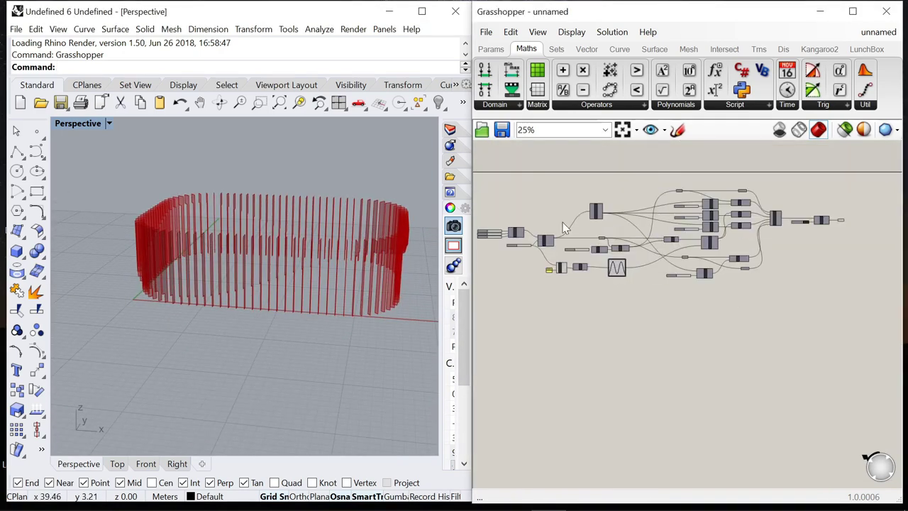
pyautogui.scroll(6, 549, 246)
pyautogui.scroll(-3, 535, 235)
pyautogui.scroll(-1, 712, 222)
pyautogui.scroll(5, 743, 222)
pyautogui.click(743, 221)
pyautogui.click(747, 254)
pyautogui.scroll(-7, 747, 254)
pyautogui.scroll(4, 673, 255)
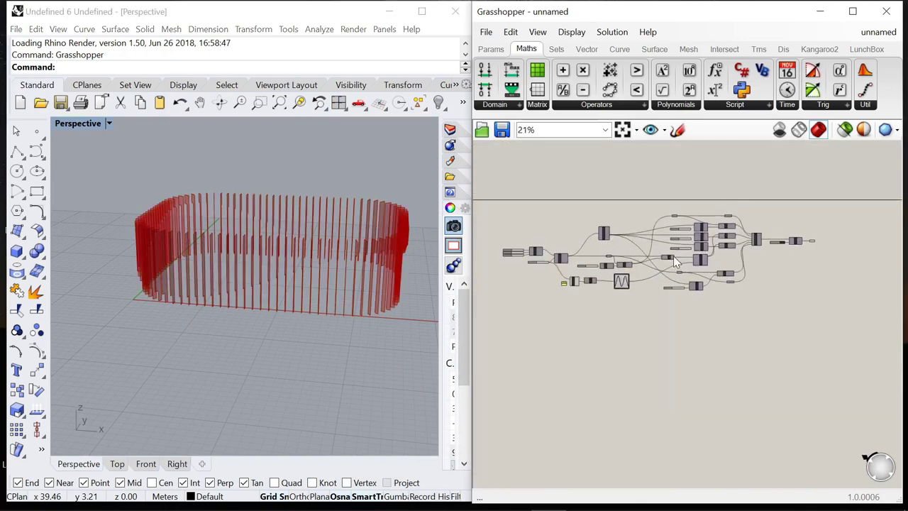
# - Move all components downstream of the Perp Frames component farther away from it to open up space
pyautogui.scroll(-2, 567, 220)
pyautogui.moveTo(594, 203); pyautogui.dragTo(836, 308)
pyautogui.moveTo(579, 264); pyautogui.dragTo(599, 263)
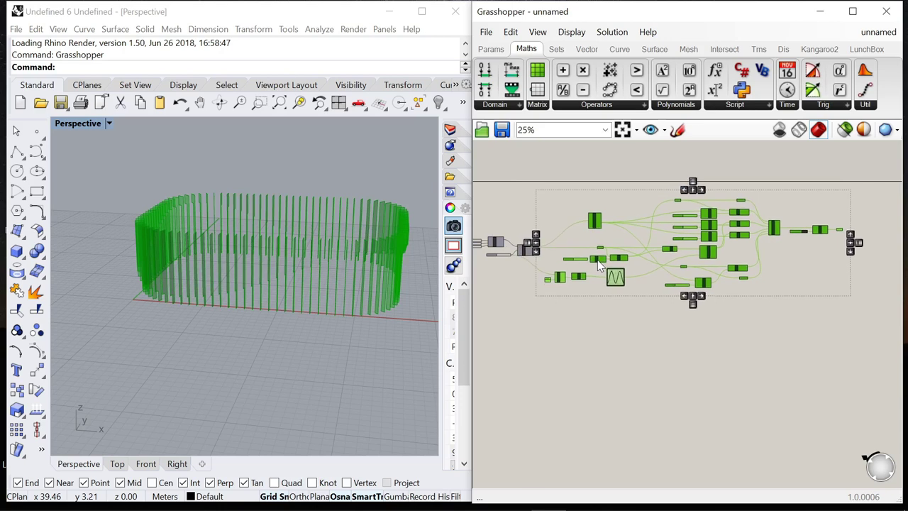
pyautogui.click(531, 263)
# - Add a Horizontal Frames component below the Perp Frames component
pyautogui.scroll(5, 533, 250)
pyautogui.scroll(4, 537, 253)
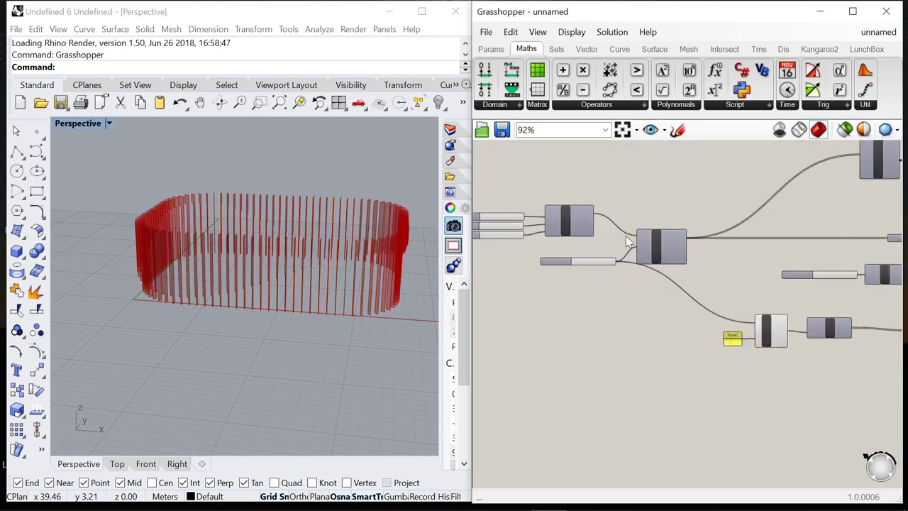
pyautogui.click(667, 244)
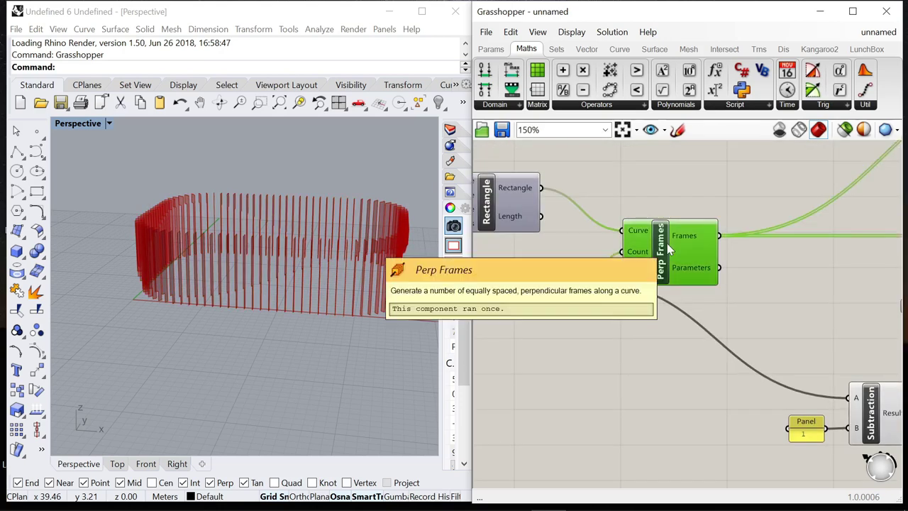
pyautogui.click(583, 149)
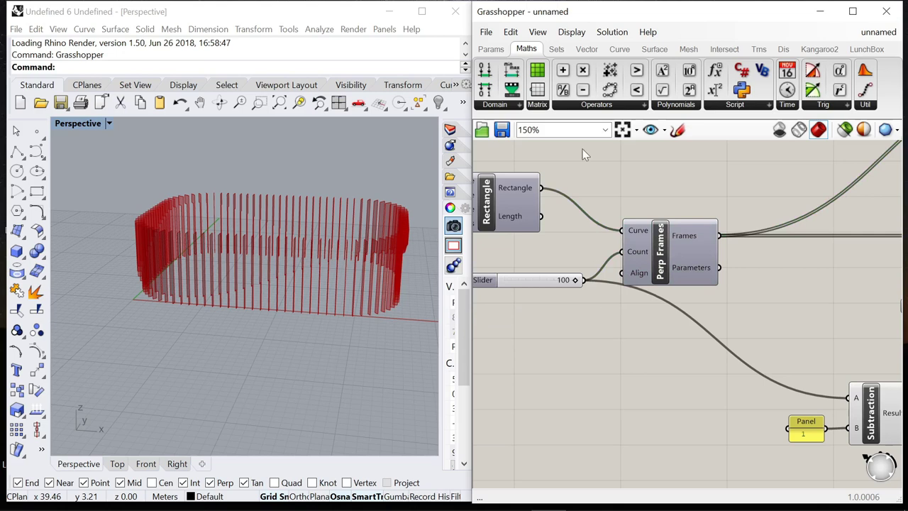
pyautogui.click(620, 51)
pyautogui.click(638, 105)
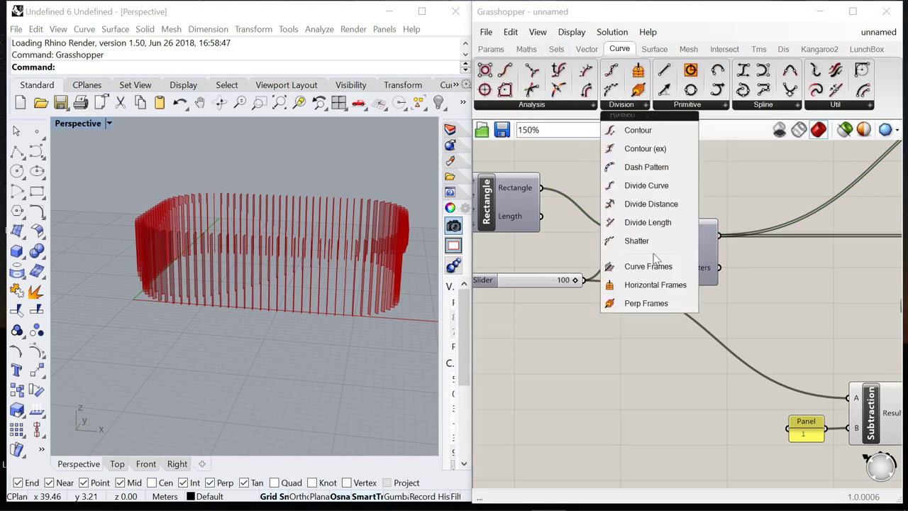
pyautogui.click(653, 285)
pyautogui.scroll(-5, 671, 249)
pyautogui.scroll(4, 631, 285)
pyautogui.scroll(-4, 634, 287)
pyautogui.click(666, 280)
# - Connect the rounded rectangle and the 100 frame count slider to Horizontal Frames, and position the component below Perp Frames
pyautogui.scroll(3, 666, 275)
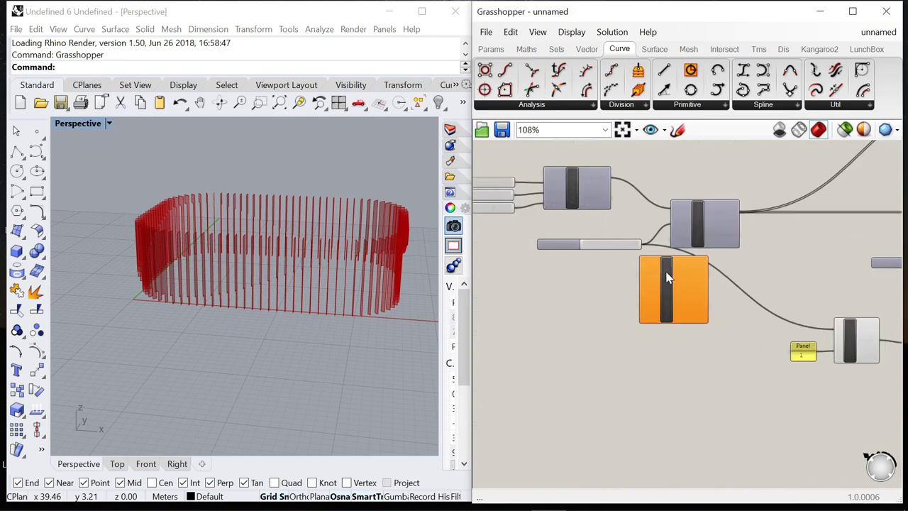
pyautogui.scroll(1, 666, 278)
pyautogui.moveTo(636, 261); pyautogui.dragTo(639, 273)
pyautogui.moveTo(668, 300); pyautogui.dragTo(707, 342)
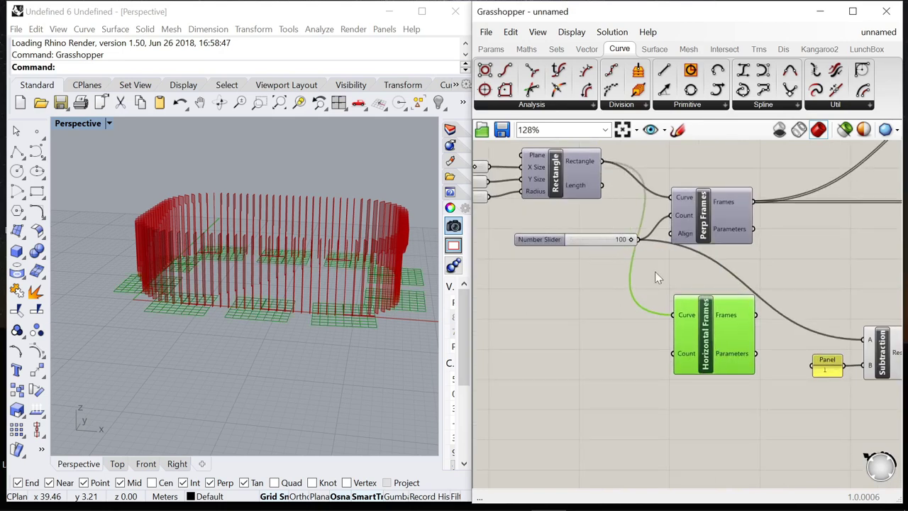
pyautogui.scroll(-5, 666, 333)
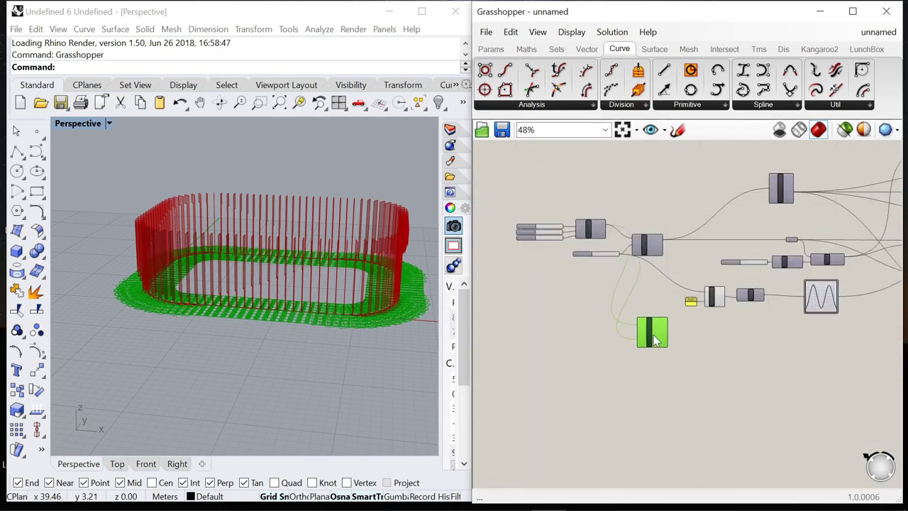
pyautogui.scroll(5, 277, 312)
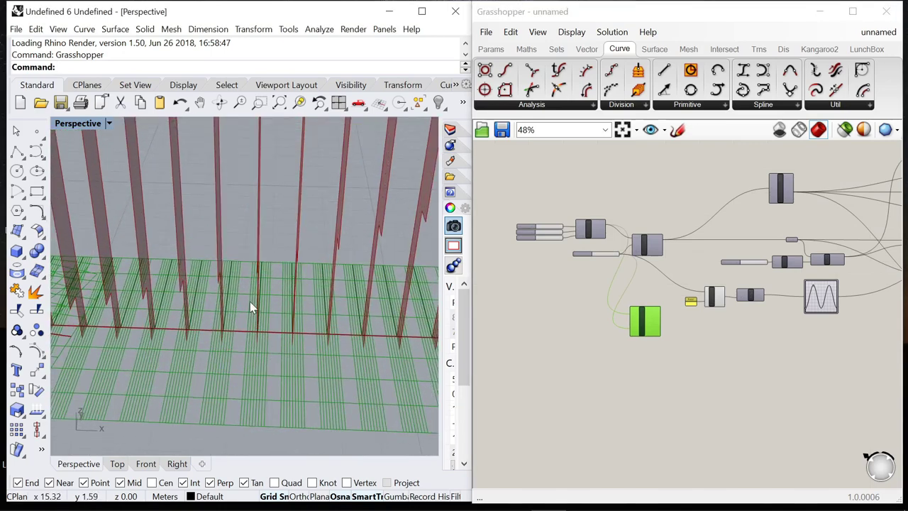
# - Turn off the preview of the Horizontal Frames component
pyautogui.scroll(-3, 253, 308)
pyautogui.scroll(5, 651, 326)
pyautogui.click(650, 323)
pyautogui.rightClick(627, 264)
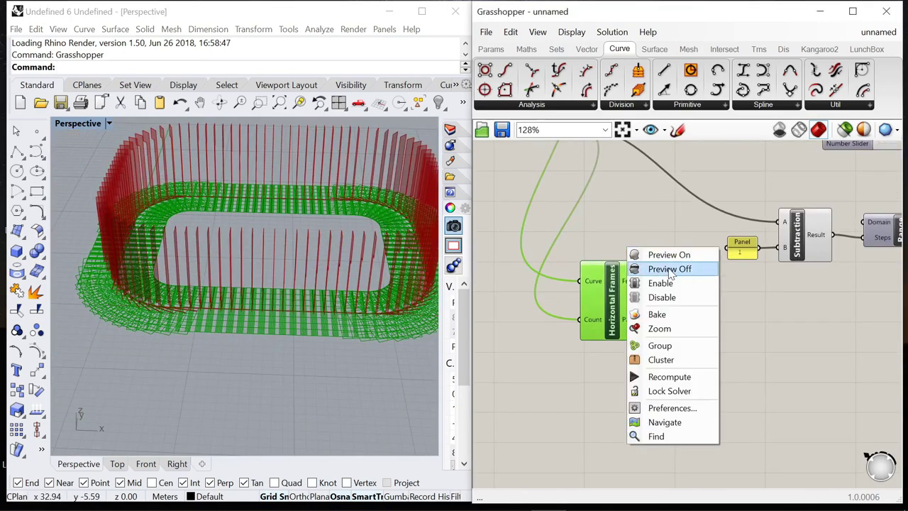
pyautogui.click(668, 267)
pyautogui.scroll(-4, 641, 248)
pyautogui.scroll(3, 646, 251)
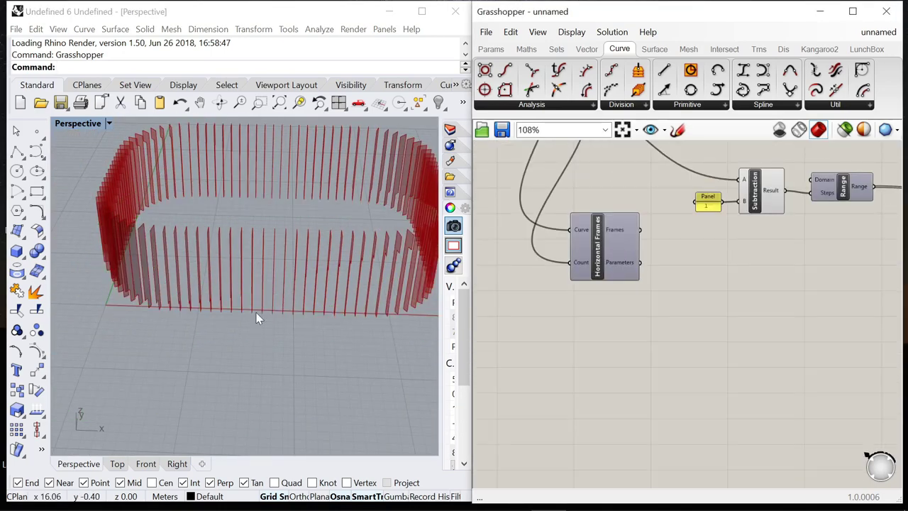
# - Add a Bend Deform component and place it at the end of the definition, beside the Surface parameter
pyautogui.doubleClick(640, 310)
pyautogui.write('bending')
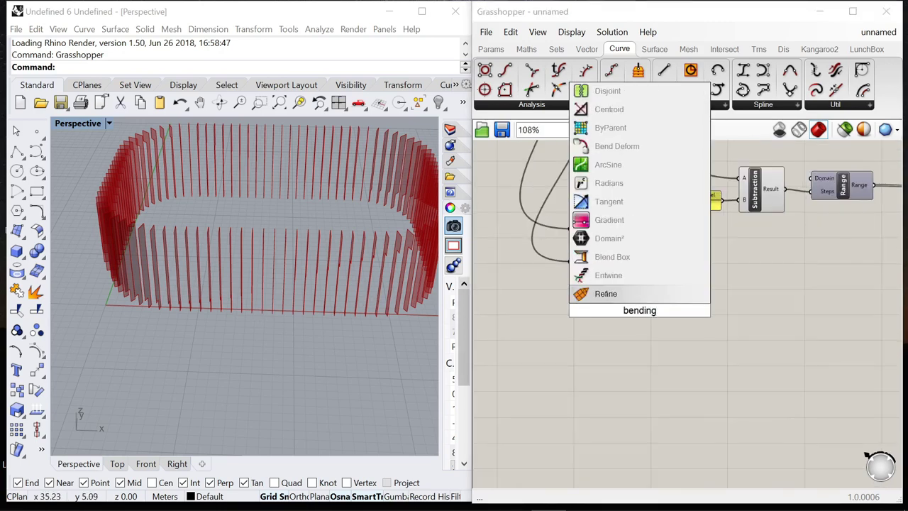
pyautogui.click(624, 151)
pyautogui.scroll(-10, 567, 382)
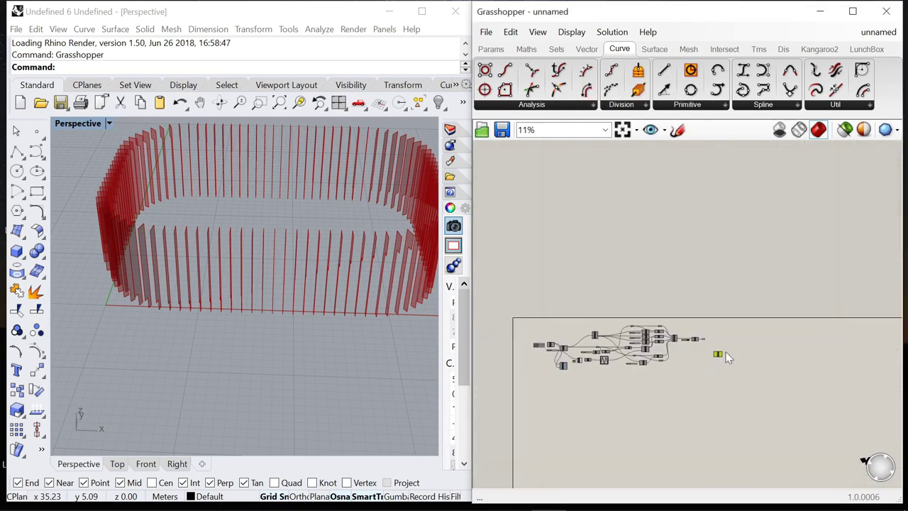
pyautogui.scroll(8, 725, 352)
pyautogui.scroll(4, 648, 325)
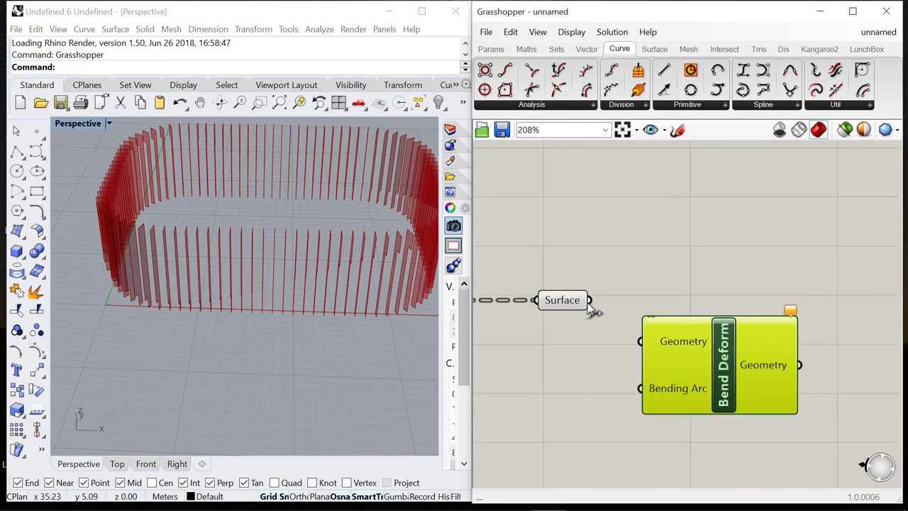
# - Connect the Surface parameter to the Geometry input of Bend Deform
pyautogui.click(559, 302)
pyautogui.scroll(2, 587, 310)
pyautogui.moveTo(592, 294); pyautogui.dragTo(617, 310)
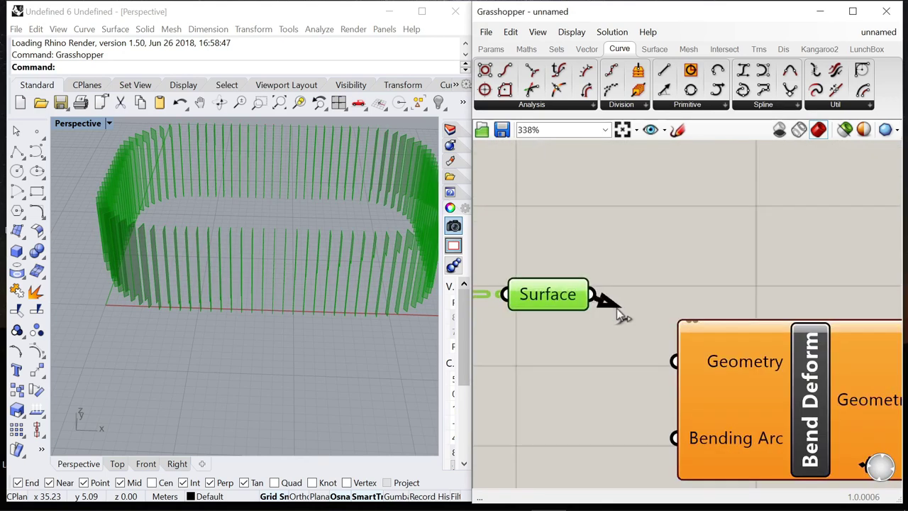
pyautogui.scroll(-4, 619, 295)
pyautogui.moveTo(690, 333); pyautogui.dragTo(713, 361)
pyautogui.click(685, 278)
pyautogui.moveTo(559, 448); pyautogui.dragTo(625, 342, button='right')
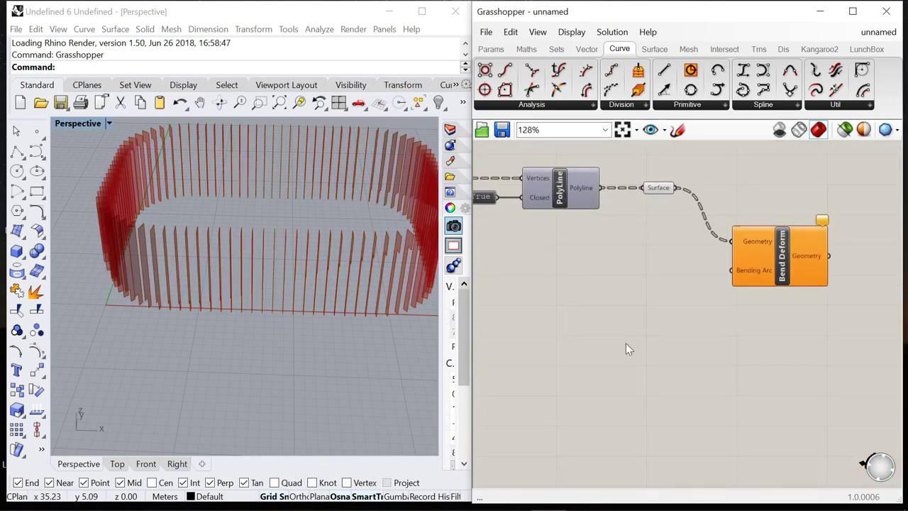
pyautogui.doubleClick(625, 342)
pyautogui.write('arc')
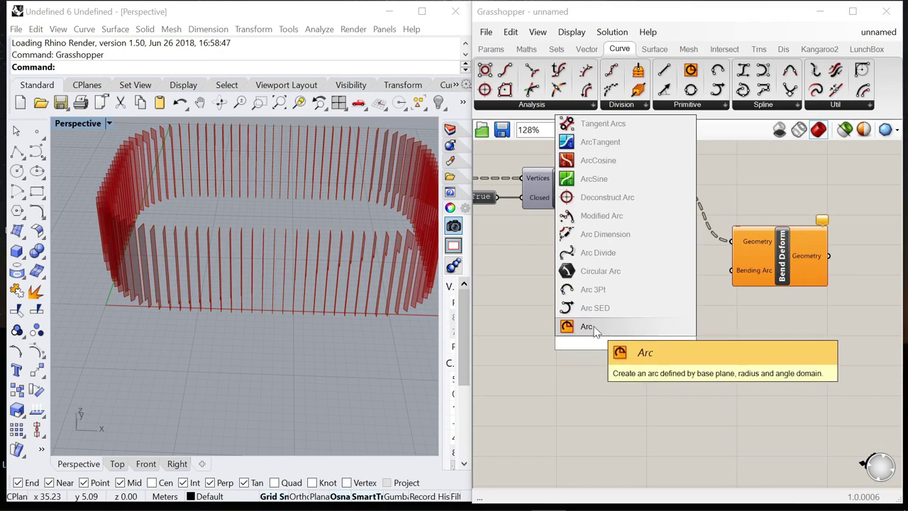
pyautogui.click(589, 326)
pyautogui.press('Delete')
pyautogui.doubleClick(614, 347)
pyautogui.press('Escape')
# - Add a Circular Arc parameter below and ahead of the Bend Deform component
pyautogui.click(491, 50)
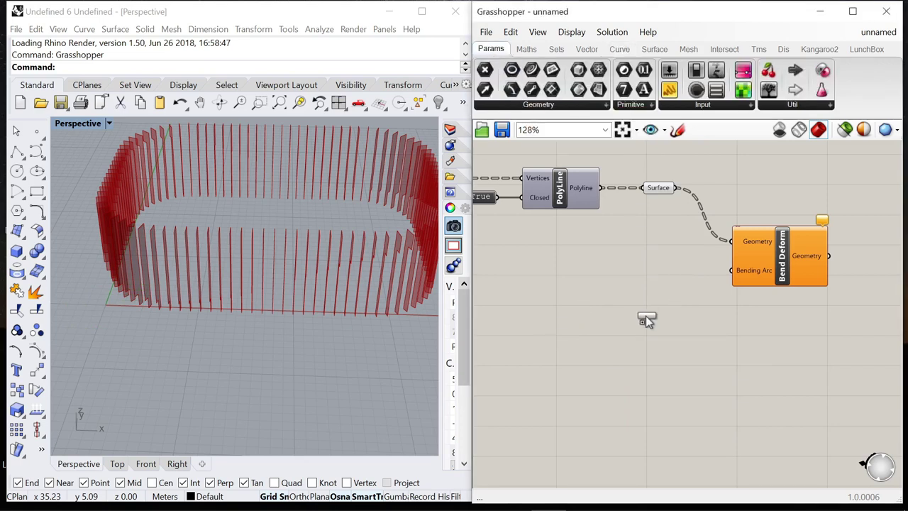
pyautogui.moveTo(625, 299); pyautogui.dragTo(624, 300)
pyautogui.scroll(-3, 655, 287)
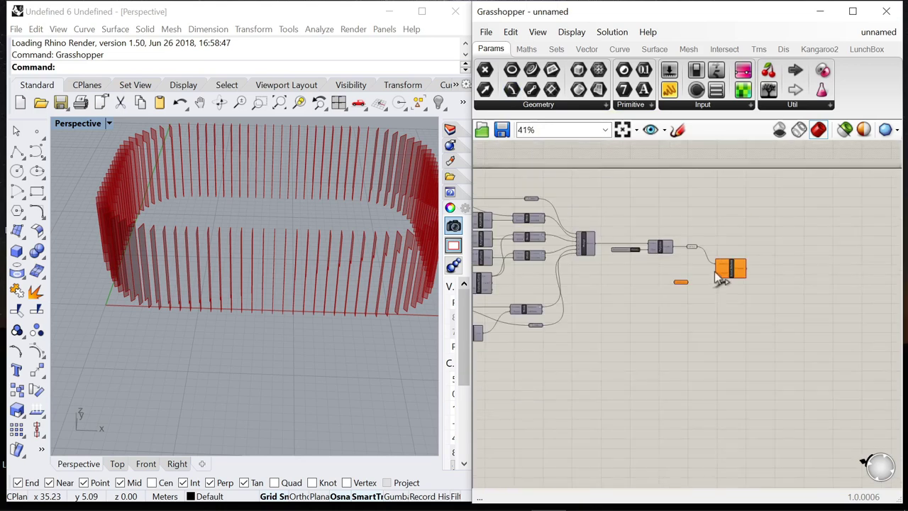
pyautogui.scroll(1, 717, 277)
pyautogui.scroll(3, 722, 284)
pyautogui.scroll(-9, 751, 273)
pyautogui.scroll(1, 747, 277)
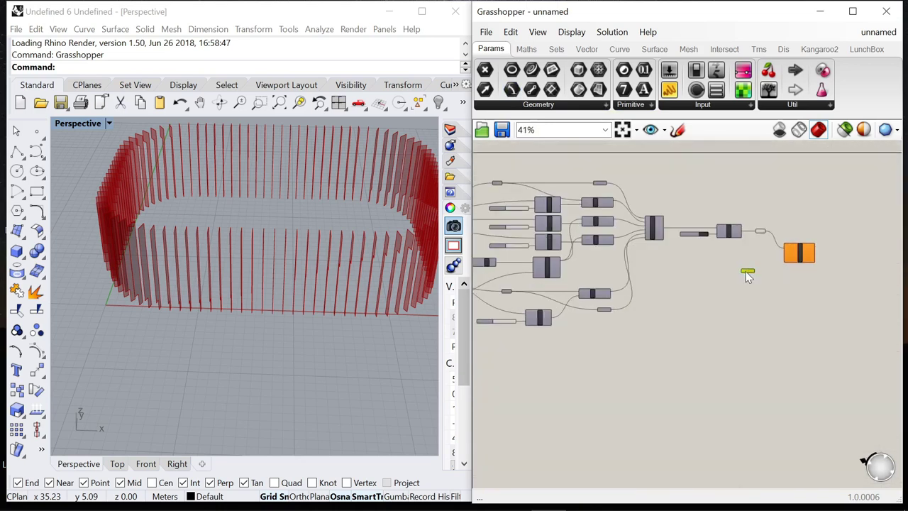
# - Set one arc in the Circular Arc parameter by drawing a 90-degree arc of 1 m radius on the ground outside the fins
pyautogui.scroll(9, 583, 317)
pyautogui.rightClick(660, 296)
pyautogui.click(712, 426)
pyautogui.scroll(3, 137, 357)
pyautogui.scroll(-4, 274, 328)
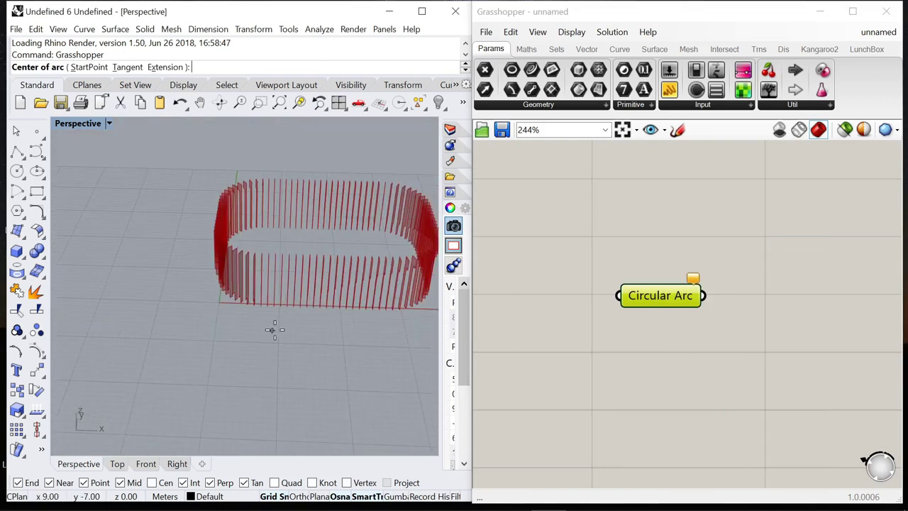
pyautogui.scroll(3, 219, 347)
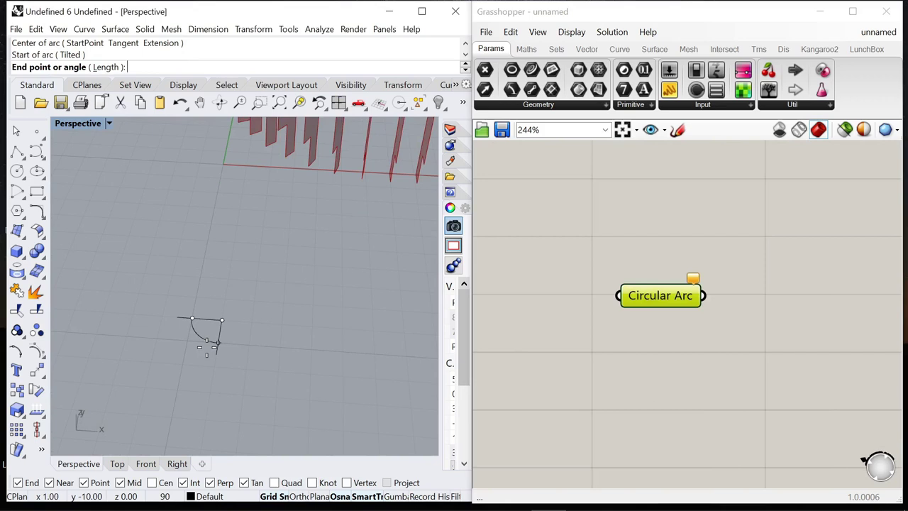
pyautogui.click(554, 376)
pyautogui.click(652, 302)
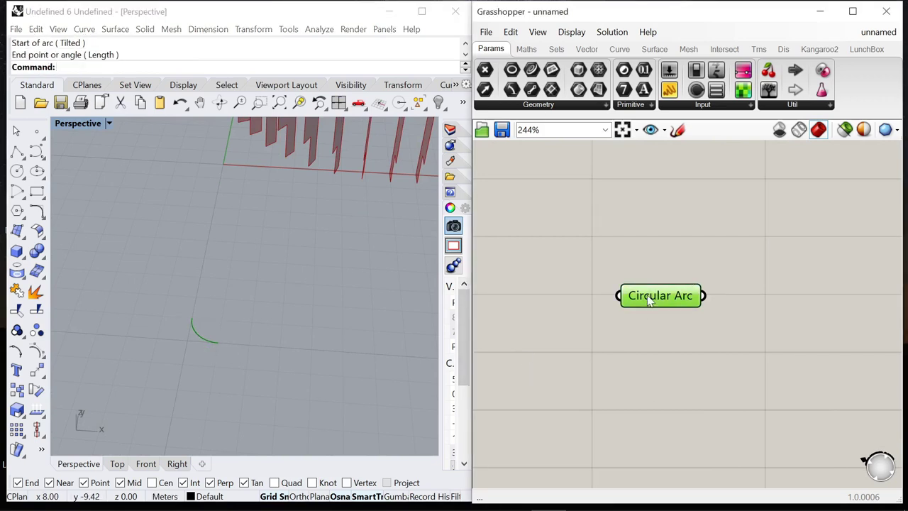
# - Move the Circular Arc parameter back along the definition to the free area beside the Horizontal Frames component
pyautogui.scroll(-8, 657, 306)
pyautogui.scroll(2, 678, 303)
pyautogui.scroll(-2, 689, 299)
pyautogui.moveTo(697, 296); pyautogui.dragTo(540, 297)
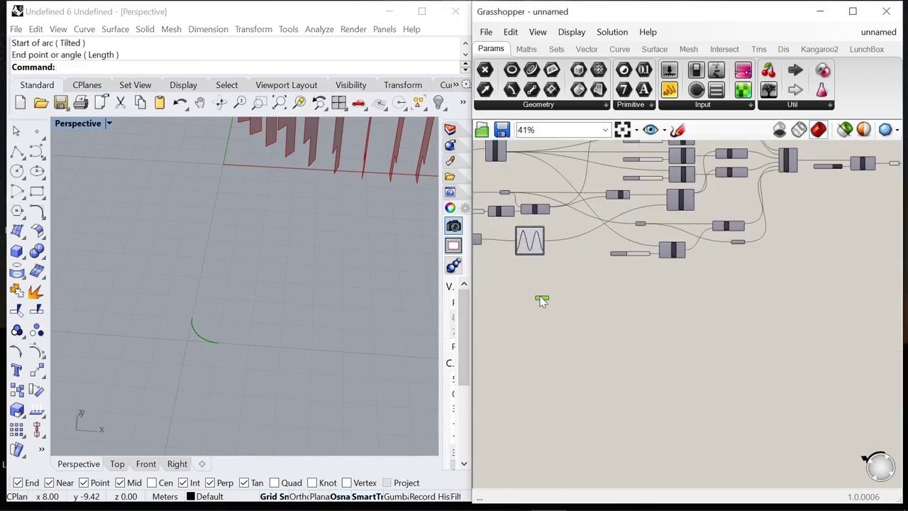
pyautogui.scroll(-2, 571, 285)
pyautogui.scroll(5, 632, 285)
pyautogui.moveTo(717, 290); pyautogui.dragTo(520, 279)
pyautogui.scroll(-5, 667, 262)
pyautogui.scroll(11, 604, 260)
pyautogui.scroll(-5, 625, 274)
pyautogui.scroll(3, 597, 279)
# - Add an Orient component beside the Circular Arc parameter and connect the arc to its Geometry input
pyautogui.doubleClick(597, 285)
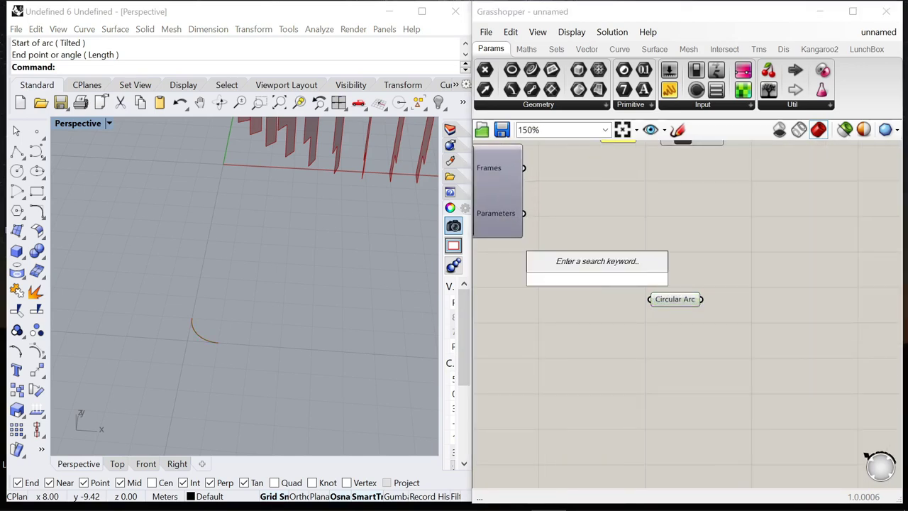
pyautogui.write('orient')
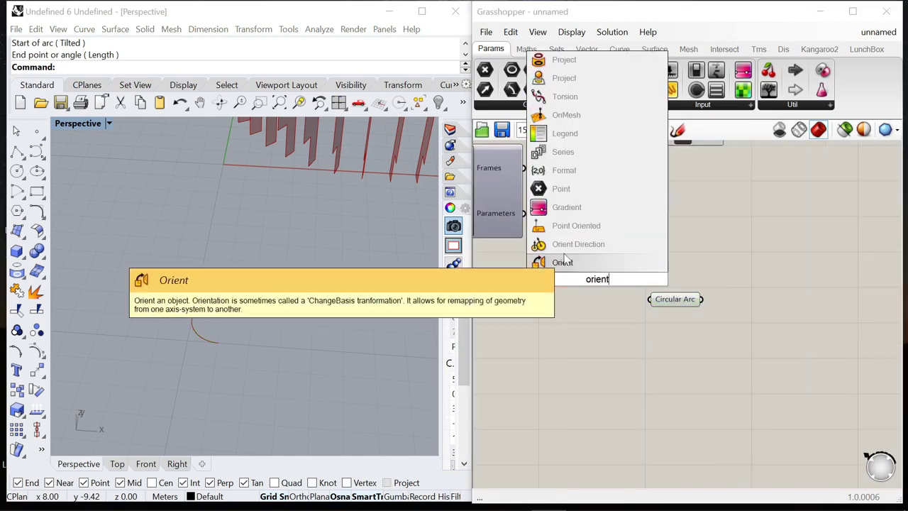
pyautogui.press('Return')
pyautogui.moveTo(564, 270); pyautogui.dragTo(760, 270)
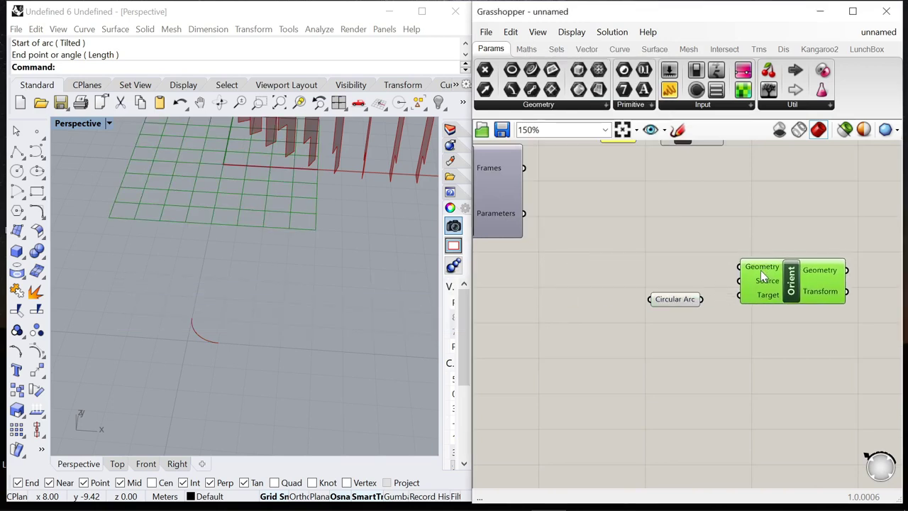
pyautogui.click(677, 299)
pyautogui.moveTo(706, 301); pyautogui.dragTo(739, 284)
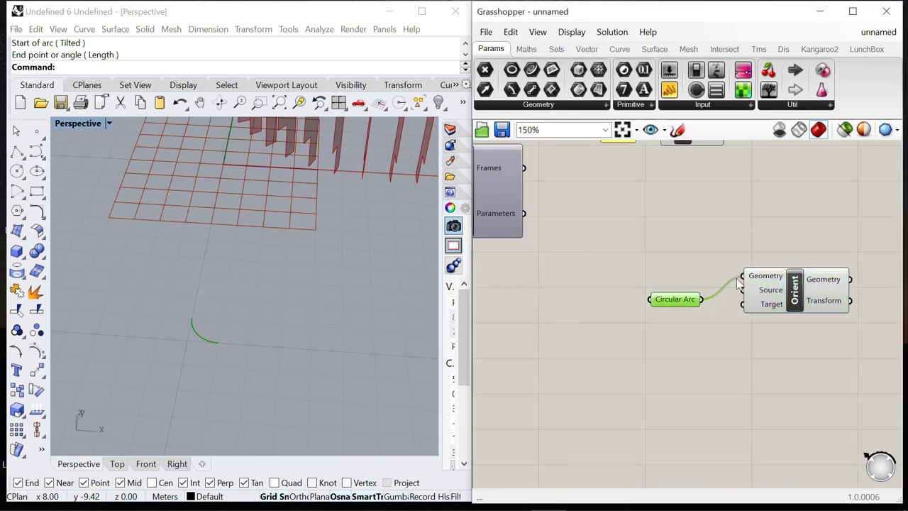
# - Add a Point parameter below the Circular Arc parameter and connect it to the Source input of Orient
pyautogui.doubleClick(639, 311)
pyautogui.write('poi')
pyautogui.press('Return')
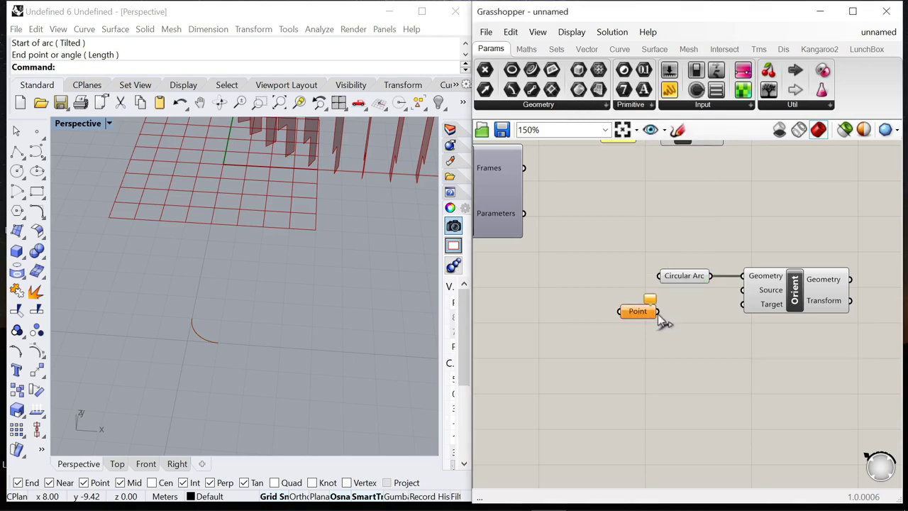
pyautogui.moveTo(746, 301); pyautogui.dragTo(745, 296)
# - Set one point in the Point parameter at the end of the drawn arc nearest the fins
pyautogui.rightClick(630, 297)
pyautogui.click(674, 410)
pyautogui.click(194, 320)
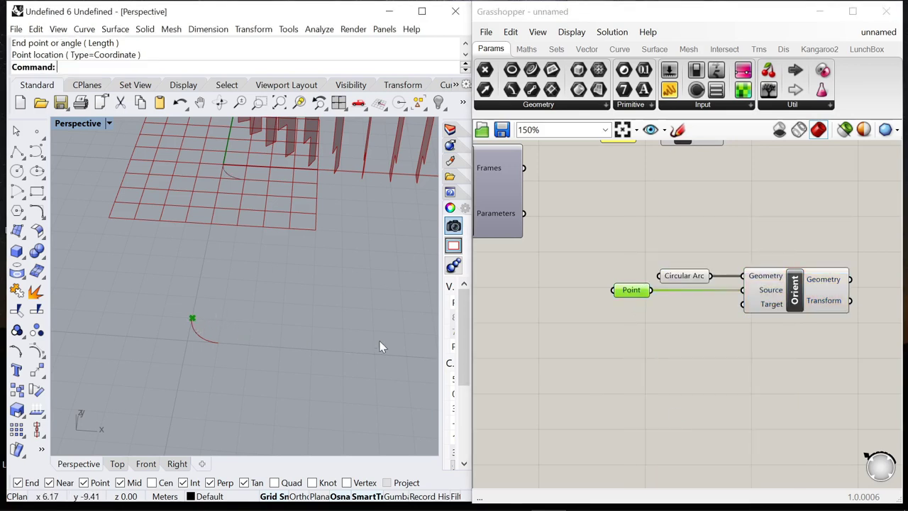
pyautogui.moveTo(383, 346)
pyautogui.mouseDown(button='right')
pyautogui.moveTo(234, 320)
pyautogui.moveTo(322, 297)
pyautogui.mouseUp(button='right')
pyautogui.scroll(1, 635, 288)
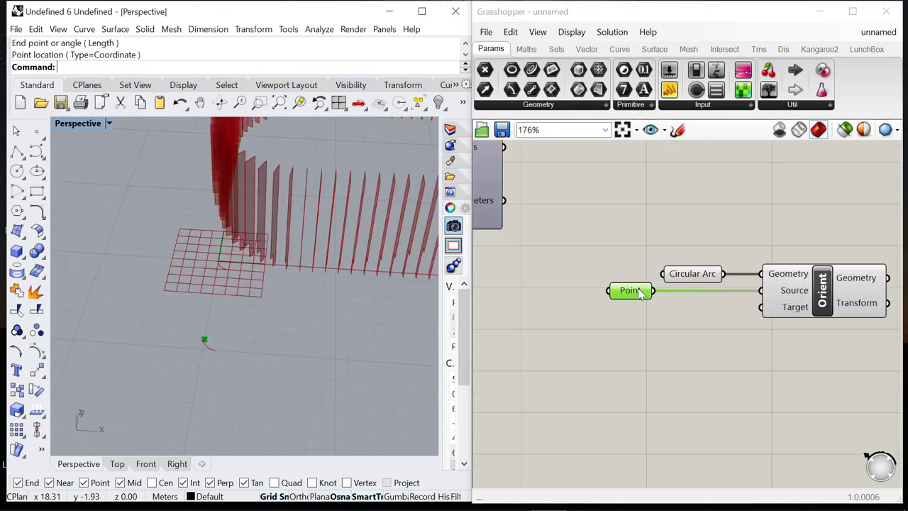
# - Turn on the Horizontal Frames preview and connect its Frames output to the Target input of Orient
pyautogui.click(802, 309)
pyautogui.click(614, 317)
pyautogui.scroll(-6, 613, 317)
pyautogui.scroll(3, 568, 273)
pyautogui.click(554, 258)
pyautogui.rightClick(554, 203)
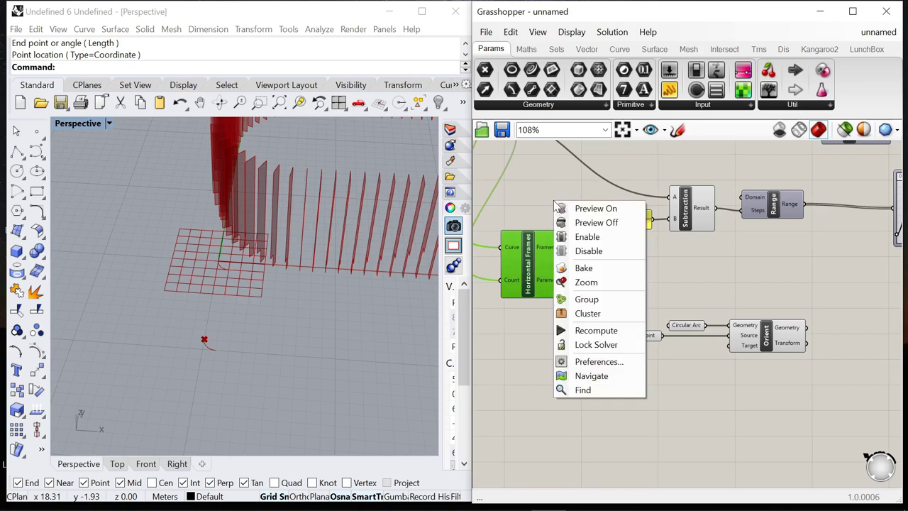
pyautogui.click(580, 208)
pyautogui.click(614, 273)
pyautogui.moveTo(572, 247); pyautogui.dragTo(684, 321)
# - Turn the Horizontal Frames preview back off and inspect the arcs oriented around the rounded rectangle
pyautogui.click(554, 274)
pyautogui.rightClick(522, 197)
pyautogui.click(560, 220)
pyautogui.moveTo(163, 312); pyautogui.dragTo(279, 190, button='right')
pyautogui.scroll(-3, 519, 297)
pyautogui.scroll(3, 564, 303)
pyautogui.scroll(-3, 564, 304)
# - Move the Circular Arc, Point and Orient components together to the end of the definition, below the PolyLine component
pyautogui.moveTo(543, 300); pyautogui.dragTo(660, 344)
pyautogui.scroll(5, 644, 311)
pyautogui.scroll(-5, 580, 314)
pyautogui.scroll(-4, 580, 314)
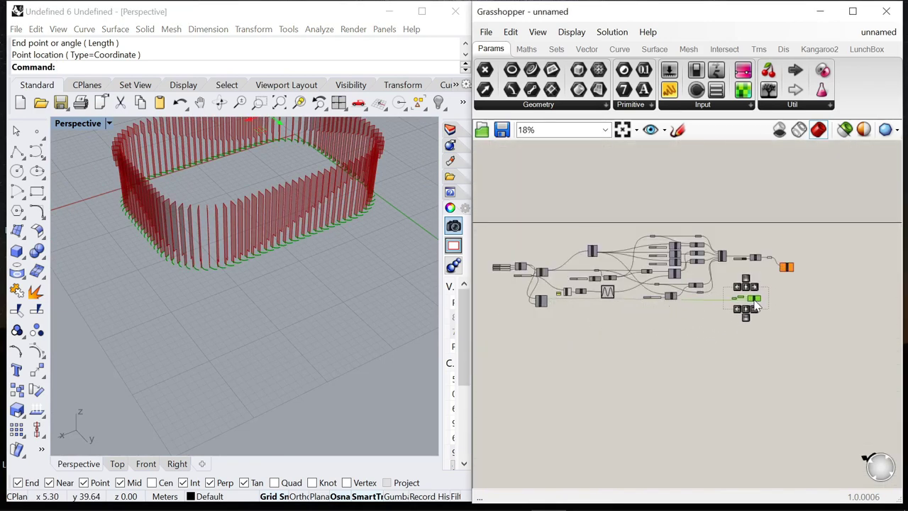
pyautogui.scroll(4, 538, 299)
pyautogui.scroll(-5, 598, 329)
pyautogui.scroll(4, 714, 310)
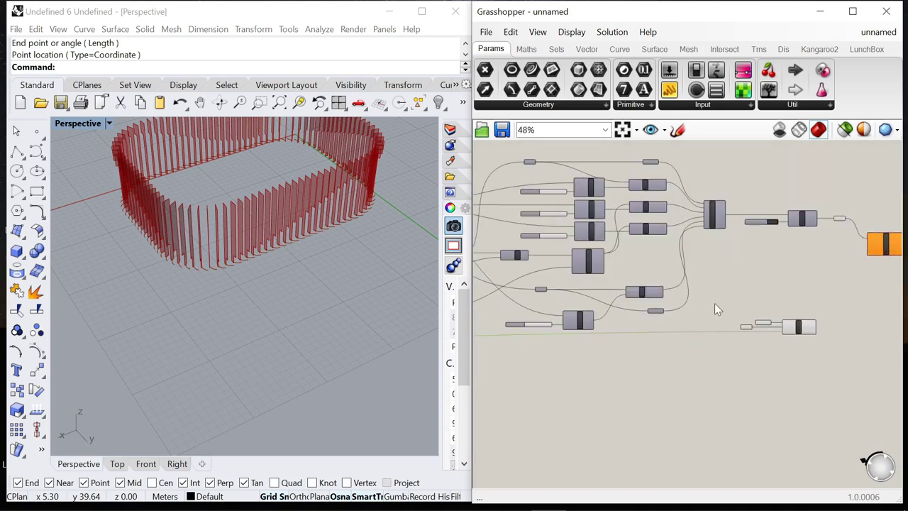
# - Graft the Geometry output of the Orient component
pyautogui.click(847, 295)
pyautogui.scroll(4, 848, 294)
pyautogui.scroll(-1, 847, 296)
pyautogui.moveTo(837, 295); pyautogui.dragTo(711, 354, button='right')
pyautogui.scroll(1, 711, 355)
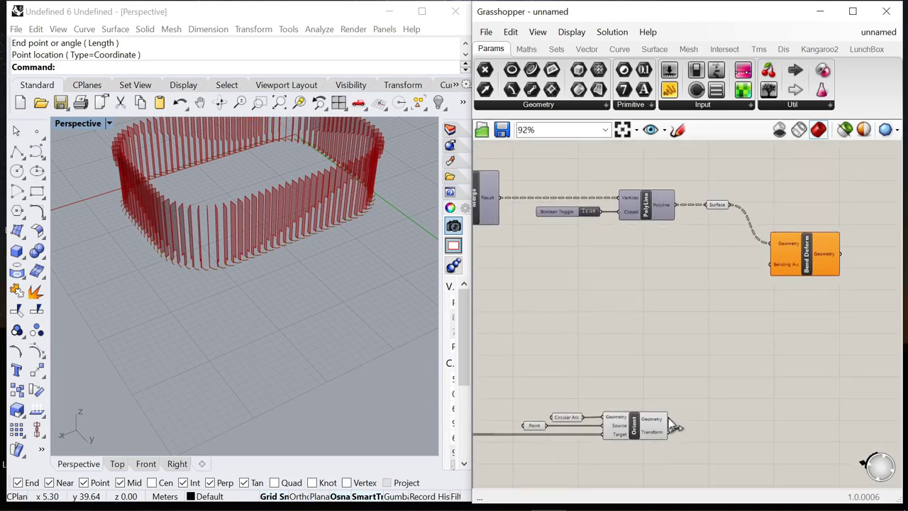
pyautogui.moveTo(773, 267); pyautogui.dragTo(683, 411)
pyautogui.scroll(4, 683, 412)
pyautogui.rightClick(624, 420)
pyautogui.click(651, 472)
pyautogui.scroll(-4, 626, 324)
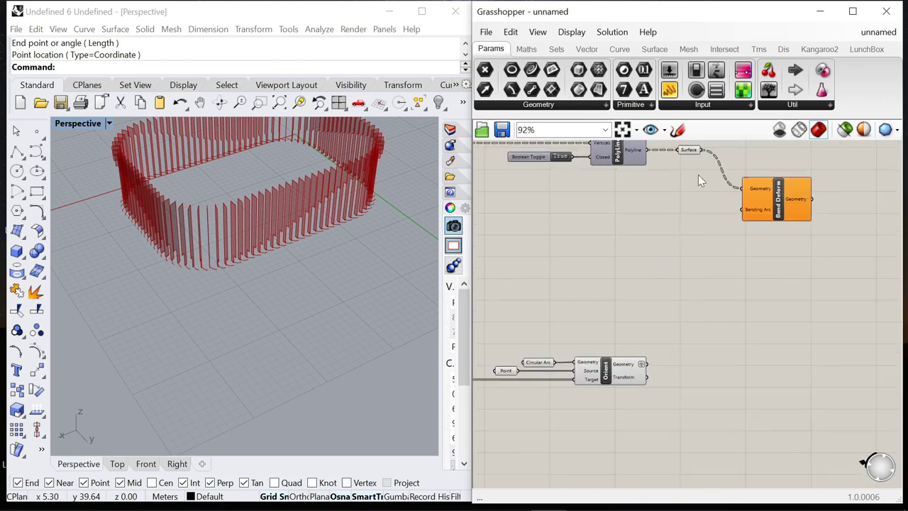
# - Connect Orient's grafted Geometry output to the Bending Arc input of Bend Deform, and hide the Surface parameter's preview
pyautogui.moveTo(624, 365)
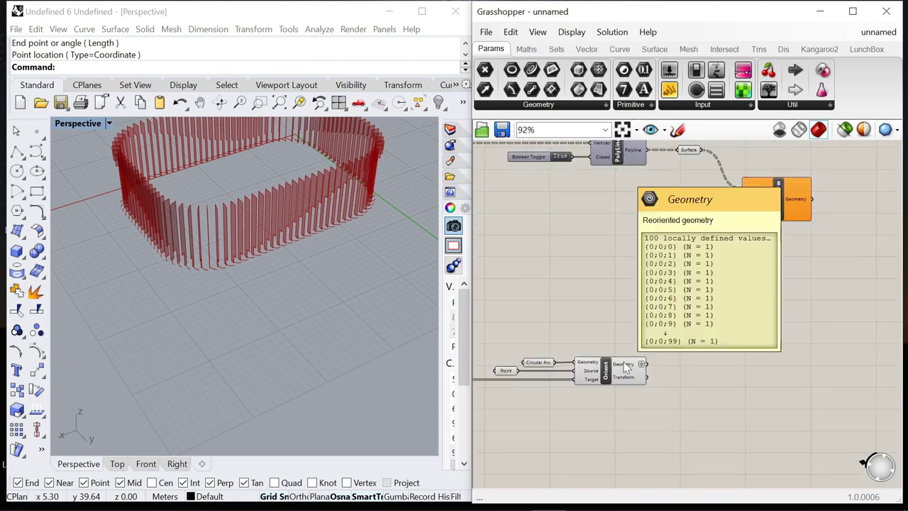
pyautogui.moveTo(647, 367); pyautogui.dragTo(741, 210)
pyautogui.click(748, 210)
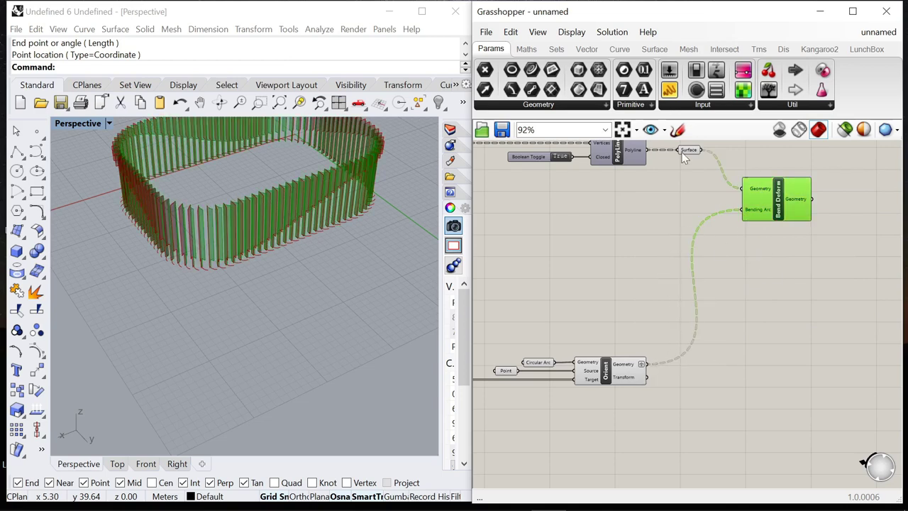
pyautogui.click(686, 150)
pyautogui.middleClick(668, 188)
pyautogui.click(695, 211)
# - Examine the bent fins up close and check the radius and angle stored in the Circular Arc parameter
pyautogui.scroll(5, 276, 175)
pyautogui.moveTo(276, 176); pyautogui.dragTo(298, 275, button='right')
pyautogui.scroll(-10, 766, 270)
pyautogui.scroll(10, 738, 282)
pyautogui.scroll(5, 671, 294)
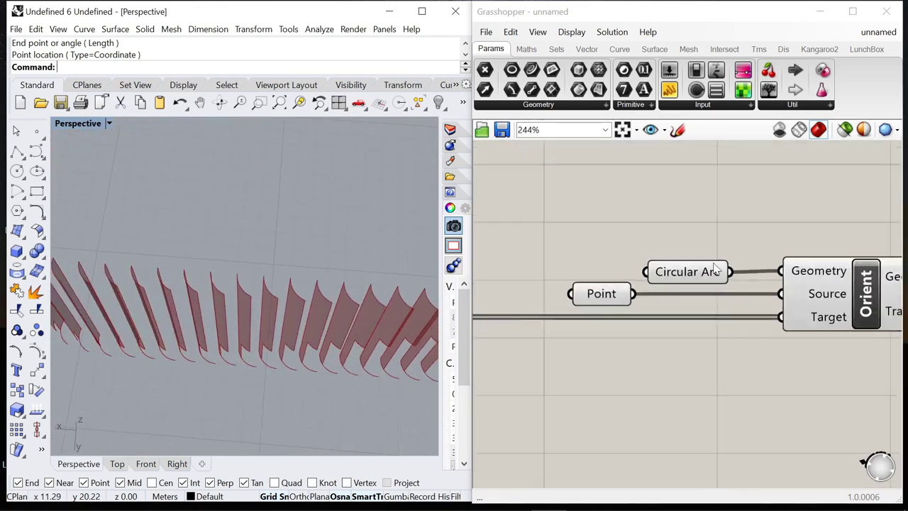
pyautogui.click(699, 273)
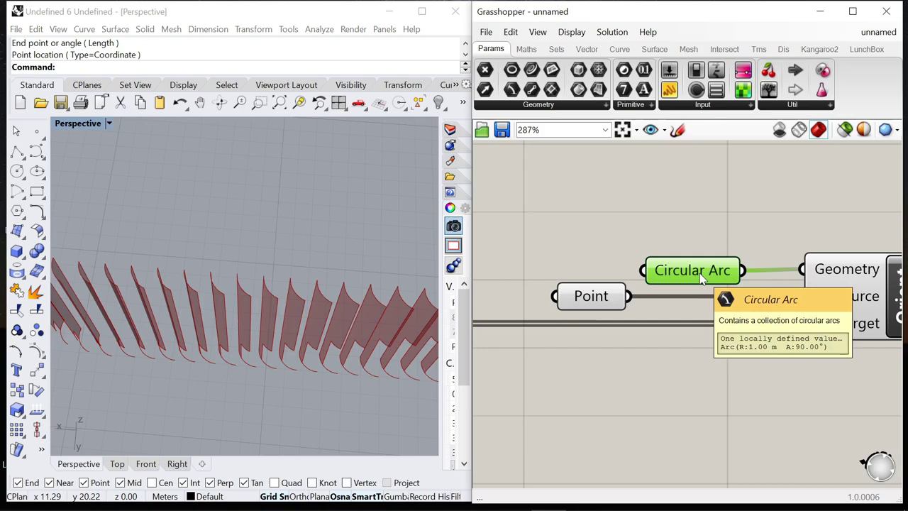
pyautogui.moveTo(245, 315)
pyautogui.mouseDown(button='right')
pyautogui.moveTo(267, 364)
pyautogui.moveTo(237, 320)
pyautogui.mouseUp(button='right')
pyautogui.scroll(-5, 654, 292)
pyautogui.scroll(-8, 654, 292)
pyautogui.moveTo(500, 213); pyautogui.dragTo(752, 301)
pyautogui.moveTo(737, 253); pyautogui.dragTo(756, 278)
pyautogui.click(742, 297)
# - Add an Extrude component above Perp Frames and connect the rounded rectangle to its Base input
pyautogui.scroll(6, 577, 283)
pyautogui.scroll(-2, 576, 287)
pyautogui.scroll(3, 560, 264)
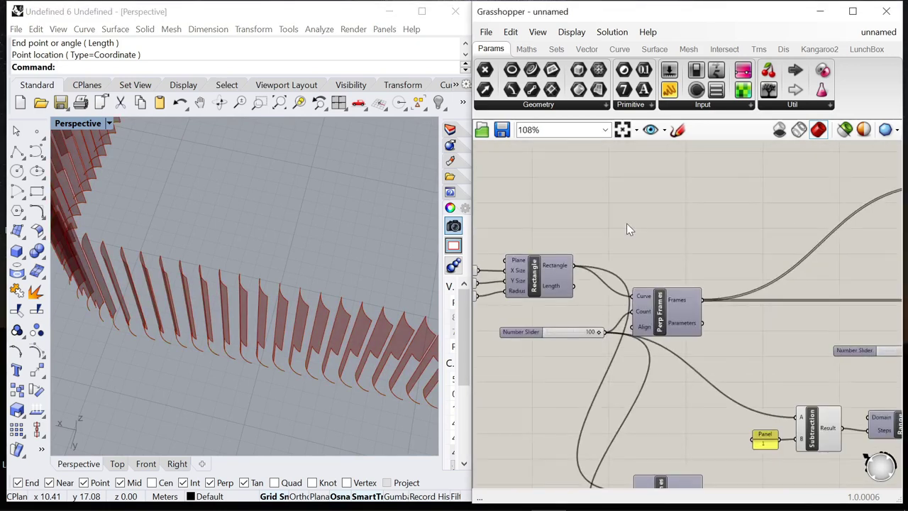
pyautogui.doubleClick(626, 228)
pyautogui.write('extrude')
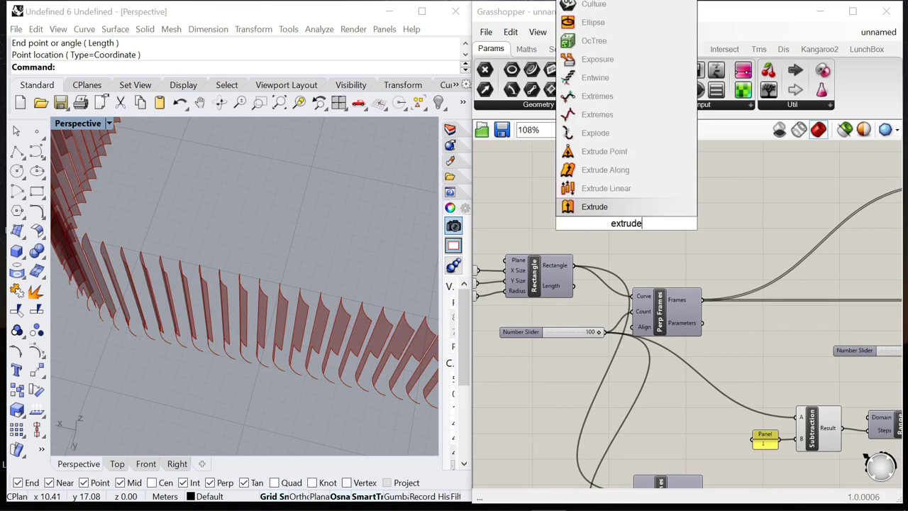
pyautogui.press('Return')
pyautogui.moveTo(574, 266); pyautogui.dragTo(686, 193)
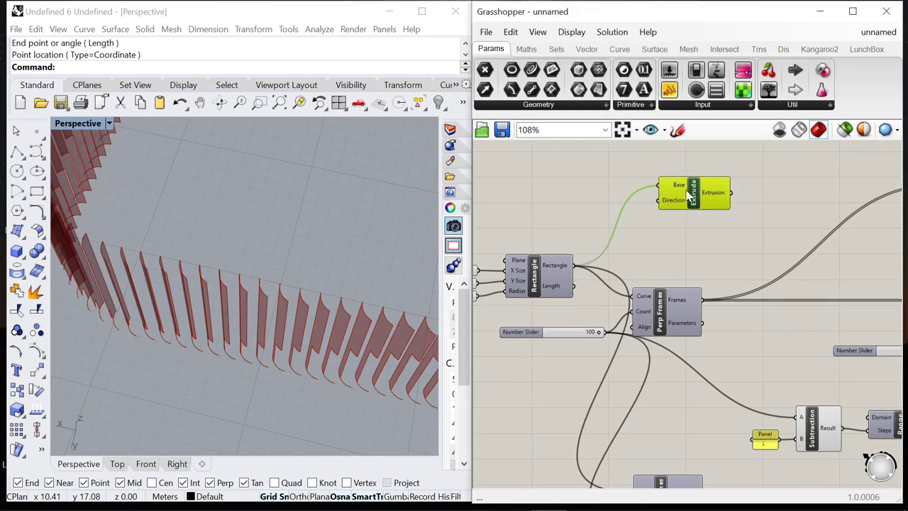
# - Add a Unit Z component, connect its Unit vector output to Extrude's Direction input, and reposition the extrusion components
pyautogui.doubleClick(588, 202)
pyautogui.write('unit z')
pyautogui.press('Return')
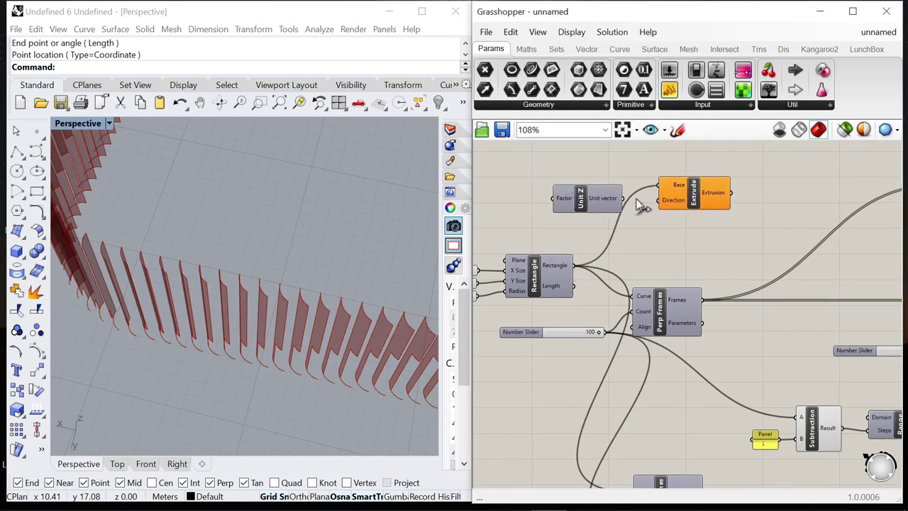
pyautogui.moveTo(624, 198); pyautogui.dragTo(657, 200)
pyautogui.moveTo(588, 202); pyautogui.dragTo(598, 203)
pyautogui.scroll(-3, 702, 204)
pyautogui.scroll(3, 683, 222)
pyautogui.scroll(-4, 683, 222)
pyautogui.moveTo(714, 225); pyautogui.dragTo(644, 215)
pyautogui.moveTo(708, 211); pyautogui.dragTo(730, 206)
# - Add a Number Slider, connect it to Unit Z's Factor input, and raise its value to increase the extrusion height
pyautogui.scroll(4, 644, 206)
pyautogui.doubleClick(641, 207)
pyautogui.write('0')
pyautogui.press('Return')
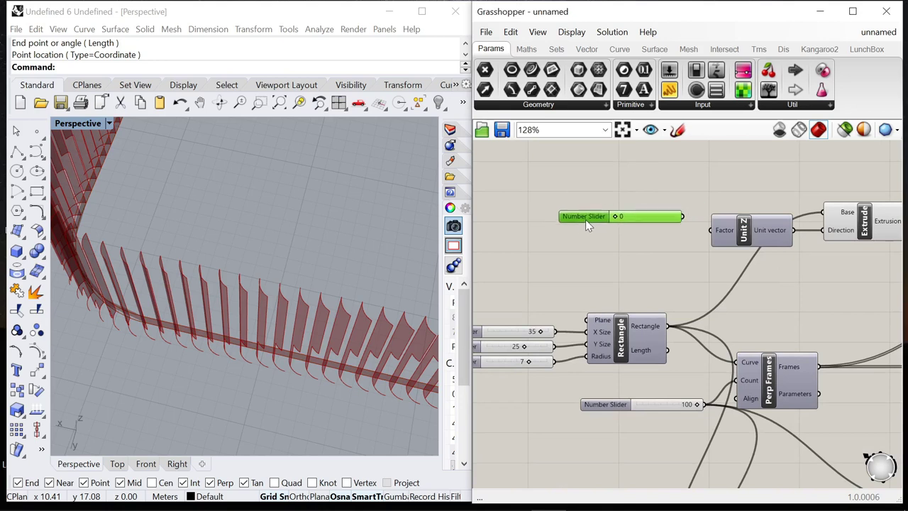
pyautogui.moveTo(690, 228); pyautogui.dragTo(712, 230)
pyautogui.moveTo(621, 228); pyautogui.dragTo(683, 230)
# - Add a Cap Holes component beside Extrude and connect the Extrusion output to its Brep input
pyautogui.scroll(-8, 326, 285)
pyautogui.moveTo(326, 285); pyautogui.dragTo(346, 233, button='right')
pyautogui.scroll(1, 604, 243)
pyautogui.scroll(-2, 568, 243)
pyautogui.scroll(-4, 603, 243)
pyautogui.scroll(4, 772, 226)
pyautogui.doubleClick(681, 217)
pyautogui.write('v')
pyautogui.press('BackSpace')
pyautogui.write('ca')
pyautogui.click(656, 215)
pyautogui.moveTo(611, 260); pyautogui.dragTo(656, 229)
pyautogui.moveTo(679, 239); pyautogui.dragTo(653, 270)
# - Hide the Extrude component's preview and select the Bend Deform component to highlight the bent fins
pyautogui.click(586, 288)
pyautogui.click(570, 264)
pyautogui.rightClick(539, 186)
pyautogui.click(570, 208)
pyautogui.click(627, 227)
pyautogui.click(643, 248)
pyautogui.moveTo(634, 185); pyautogui.dragTo(726, 379)
pyautogui.scroll(-6, 795, 261)
pyautogui.click(763, 246)
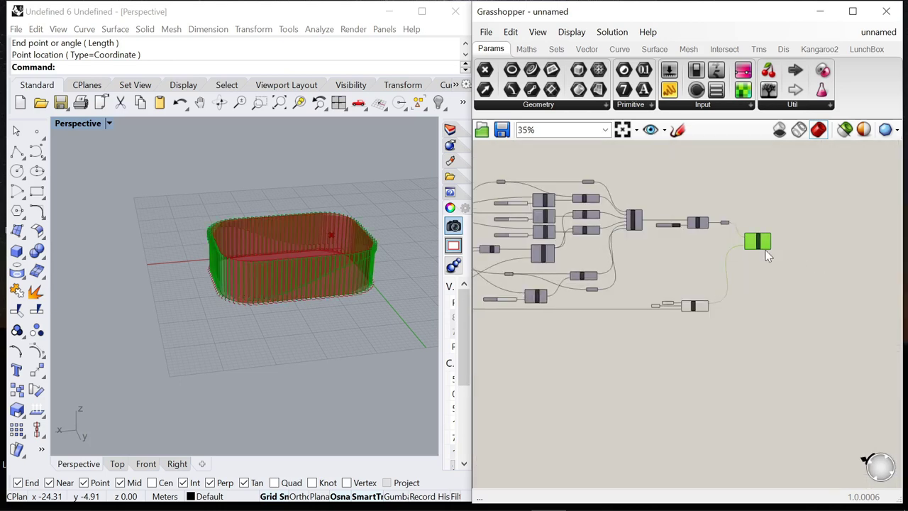
# - Shorten the period of the Graph Mapper's sine curve to form two peaks and check the fins from the side
pyautogui.scroll(-7, 766, 254)
pyautogui.scroll(19, 654, 273)
pyautogui.moveTo(701, 248); pyautogui.dragTo(677, 251)
pyautogui.scroll(3, 376, 230)
pyautogui.moveTo(328, 335); pyautogui.dragTo(266, 301, button='right')
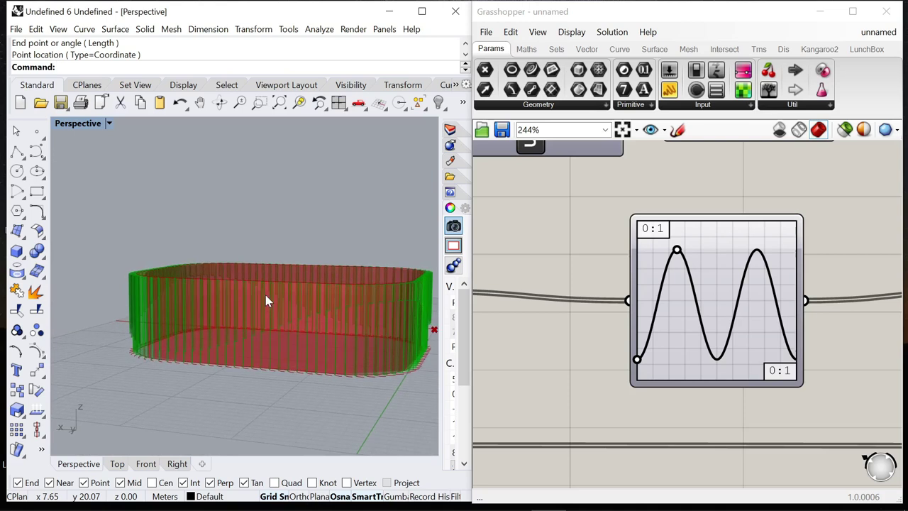
# - Bake the bent fins from the Bend Deform component into the Rhino model
pyautogui.click(552, 265)
pyautogui.scroll(-9, 553, 265)
pyautogui.moveTo(867, 224); pyautogui.dragTo(712, 234, button='right')
pyautogui.scroll(6, 712, 234)
pyautogui.click(711, 236)
pyautogui.middleClick(725, 187)
pyautogui.click(765, 256)
pyautogui.click(773, 267)
pyautogui.scroll(-1, 712, 270)
# - Hide the preview of the Circular Arc, Point and Orient components
pyautogui.moveTo(568, 441); pyautogui.dragTo(634, 342, button='right')
pyautogui.moveTo(489, 285); pyautogui.dragTo(669, 363)
pyautogui.click(618, 259)
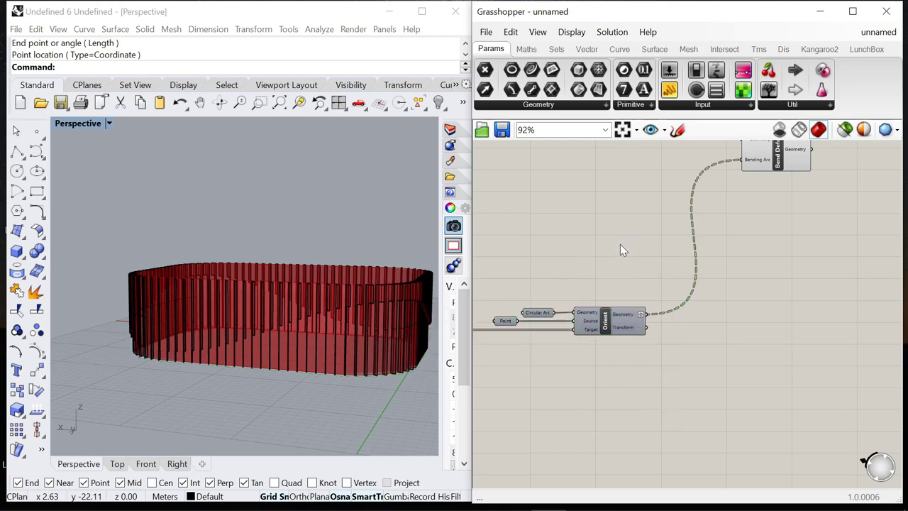
# - Offset all baked fin surfaces by 0.05 on both sides as sharp-cornered solids, deleting the input surfaces
pyautogui.scroll(-4, 480, 301)
pyautogui.scroll(-3, 312, 271)
pyautogui.moveTo(126, 229); pyautogui.dragTo(374, 315)
pyautogui.write('Offset')
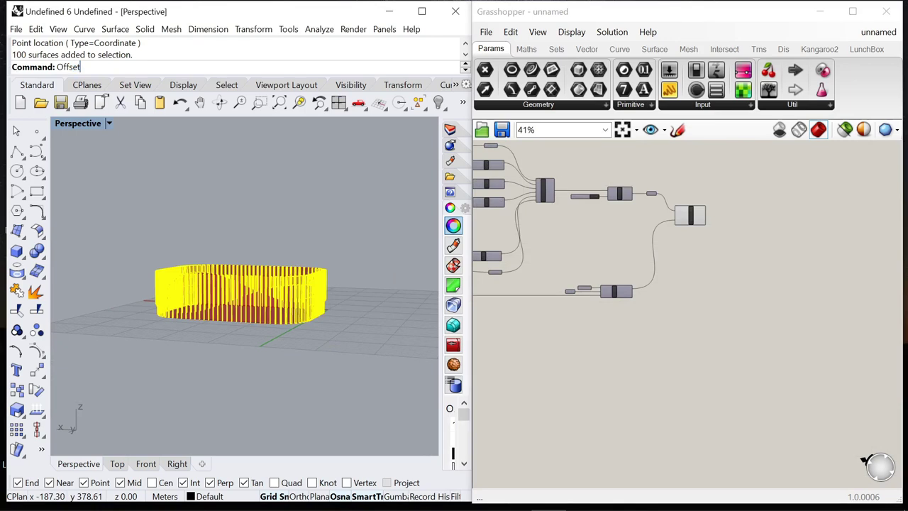
pyautogui.press('Return')
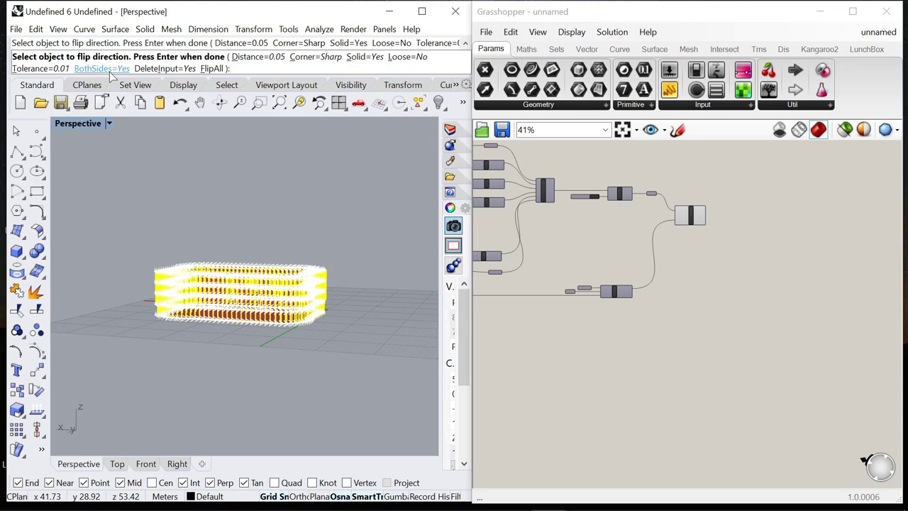
pyautogui.press('Return')
pyautogui.press('Escape')
pyautogui.scroll(5, 283, 319)
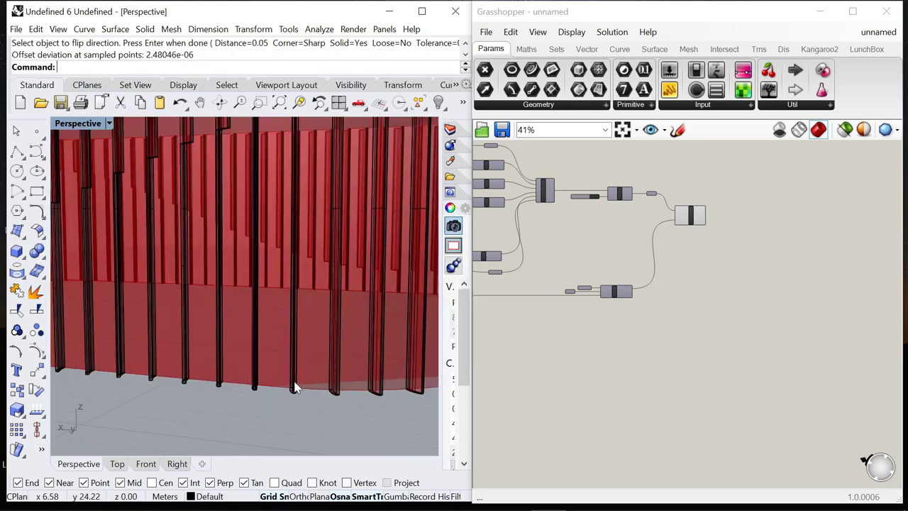
# - Bake the capped rounded-rectangle body from the Cap Holes component
pyautogui.scroll(10, 686, 263)
pyautogui.click(635, 248)
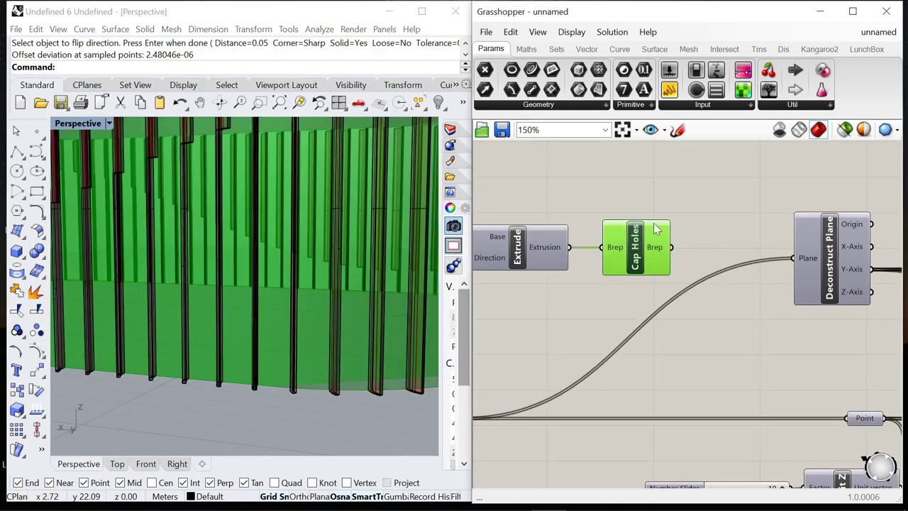
pyautogui.rightClick(651, 179)
pyautogui.press('Escape')
pyautogui.click(707, 225)
# - Hide the preview of all components in the Grasshopper definition
pyautogui.scroll(-10, 612, 218)
pyautogui.moveTo(539, 194); pyautogui.dragTo(822, 298)
pyautogui.rightClick(745, 189)
pyautogui.click(784, 212)
pyautogui.click(636, 253)
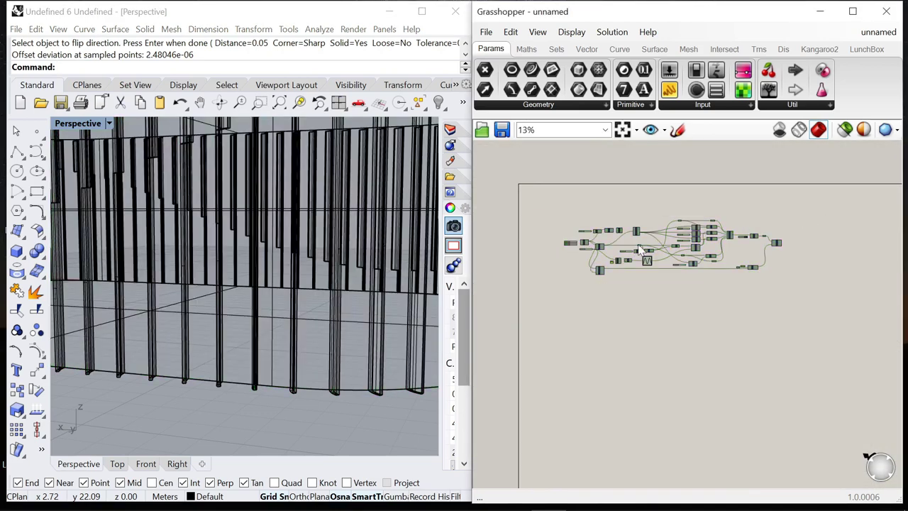
# - Switch the Perspective viewport to Rendered display and inspect the solid fins and body from several angles
pyautogui.click(179, 286)
pyautogui.hotkey('ctrl', 'alt', 'r')
pyautogui.scroll(-5, 181, 287)
pyautogui.scroll(-2, 198, 290)
pyautogui.moveTo(237, 274); pyautogui.dragTo(298, 170, button='right')
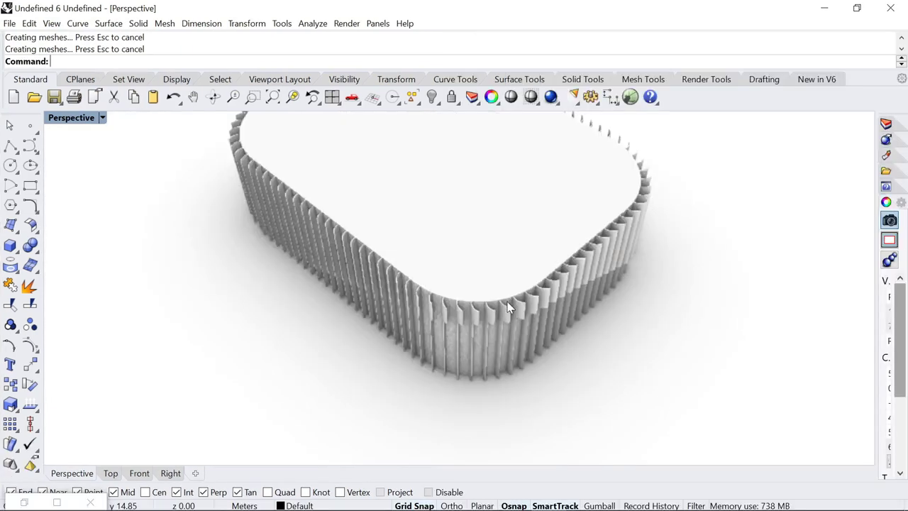
pyautogui.scroll(5, 505, 307)
pyautogui.moveTo(540, 318); pyautogui.dragTo(457, 324, button='right')
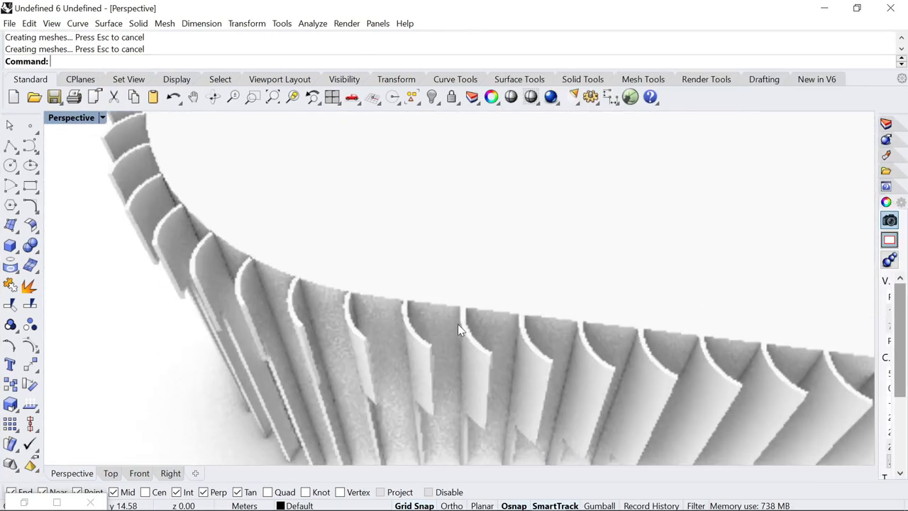
pyautogui.scroll(-8, 332, 254)
pyautogui.moveTo(339, 254); pyautogui.dragTo(611, 267, button='right')
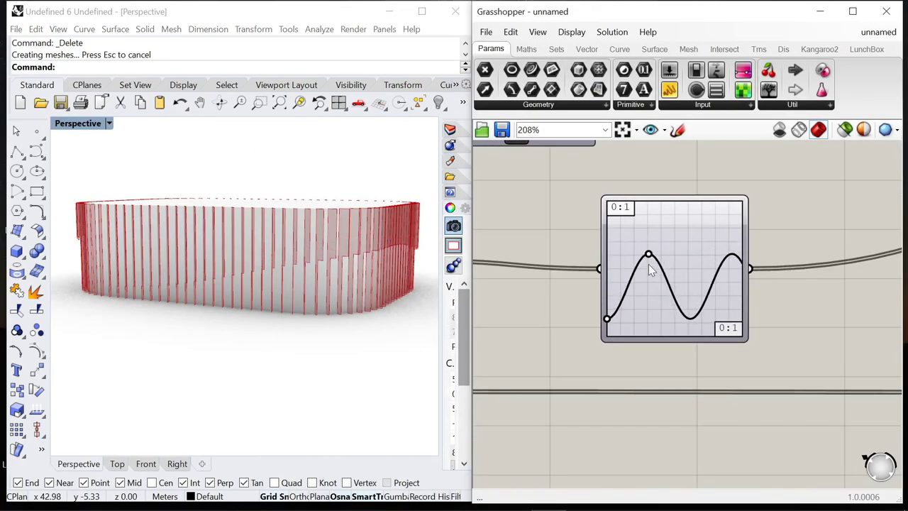
# - Reshape the Graph Mapper's sine curve by moving its control handle to vary the fin pattern
pyautogui.moveTo(616, 236); pyautogui.dragTo(613, 231)
pyautogui.moveTo(348, 276); pyautogui.dragTo(249, 296, button='right')
pyautogui.moveTo(616, 234); pyautogui.dragTo(667, 226)
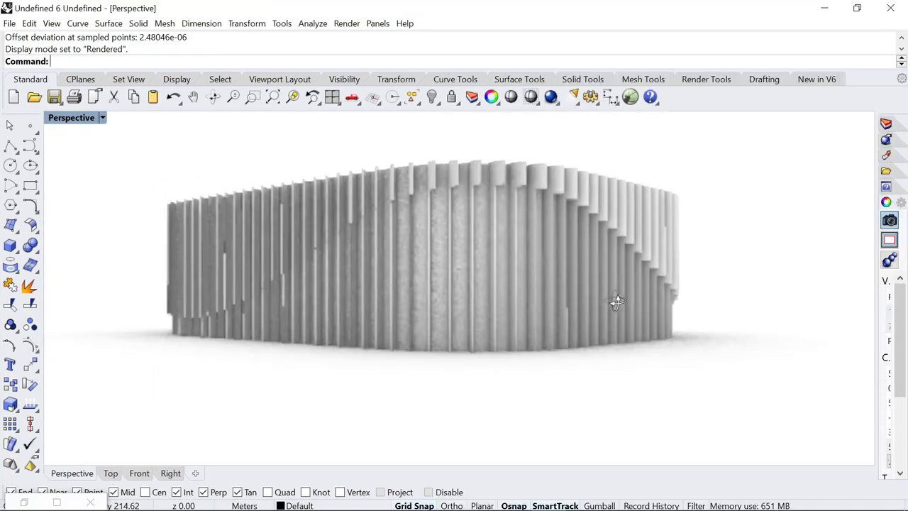
# - Examine the rendered facade variation from above, up close and at the corner
pyautogui.moveTo(614, 300); pyautogui.dragTo(501, 388, button='right')
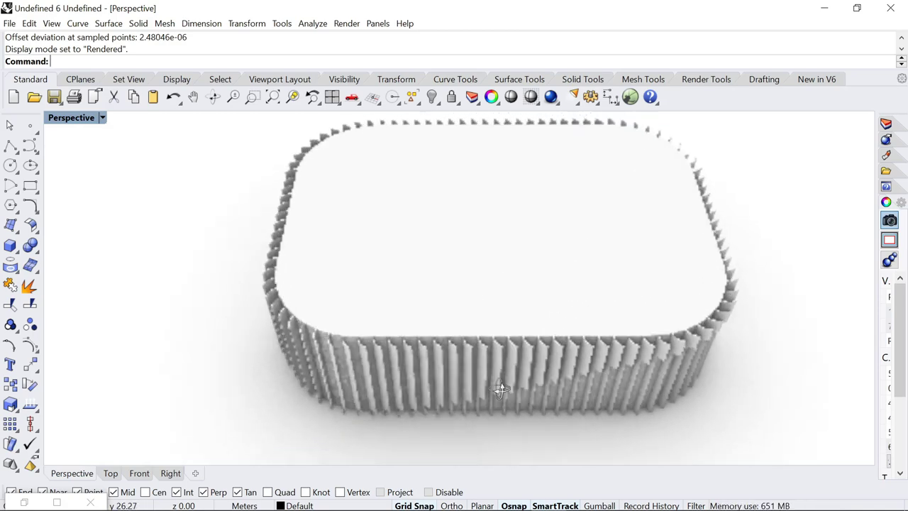
pyautogui.scroll(6, 501, 389)
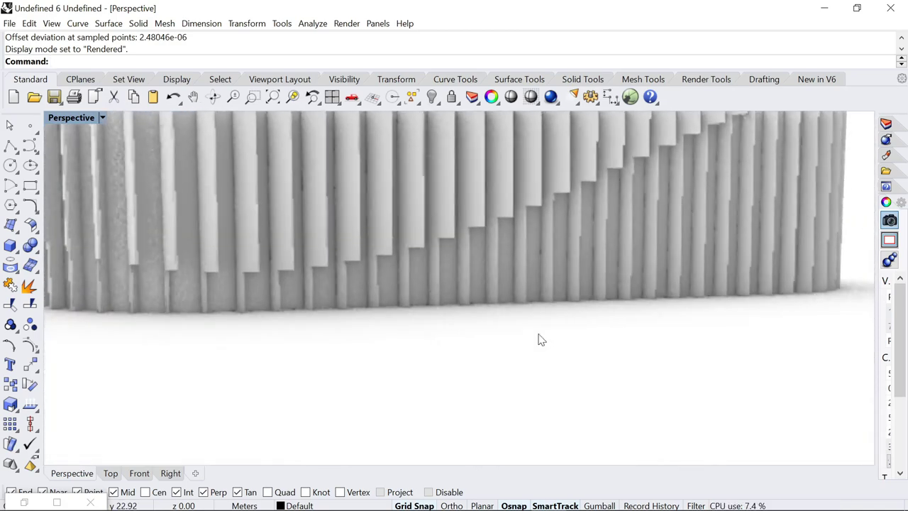
pyautogui.scroll(-6, 539, 339)
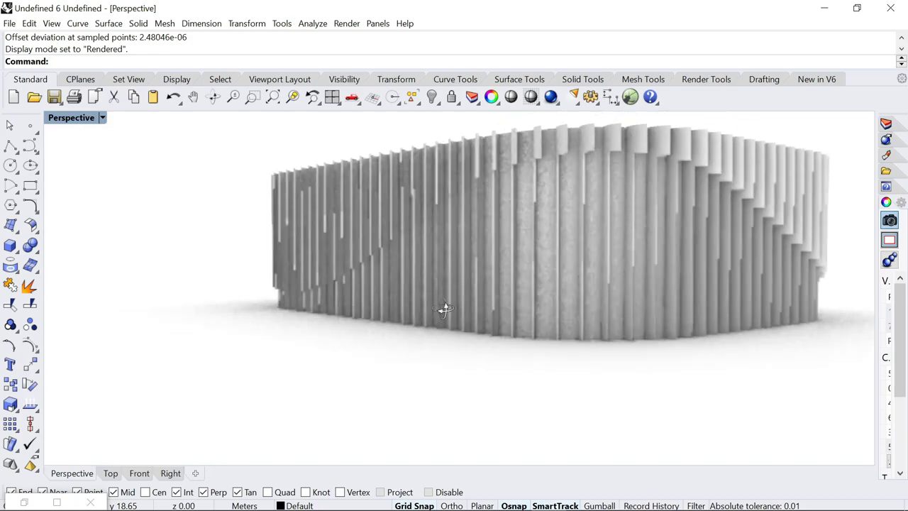